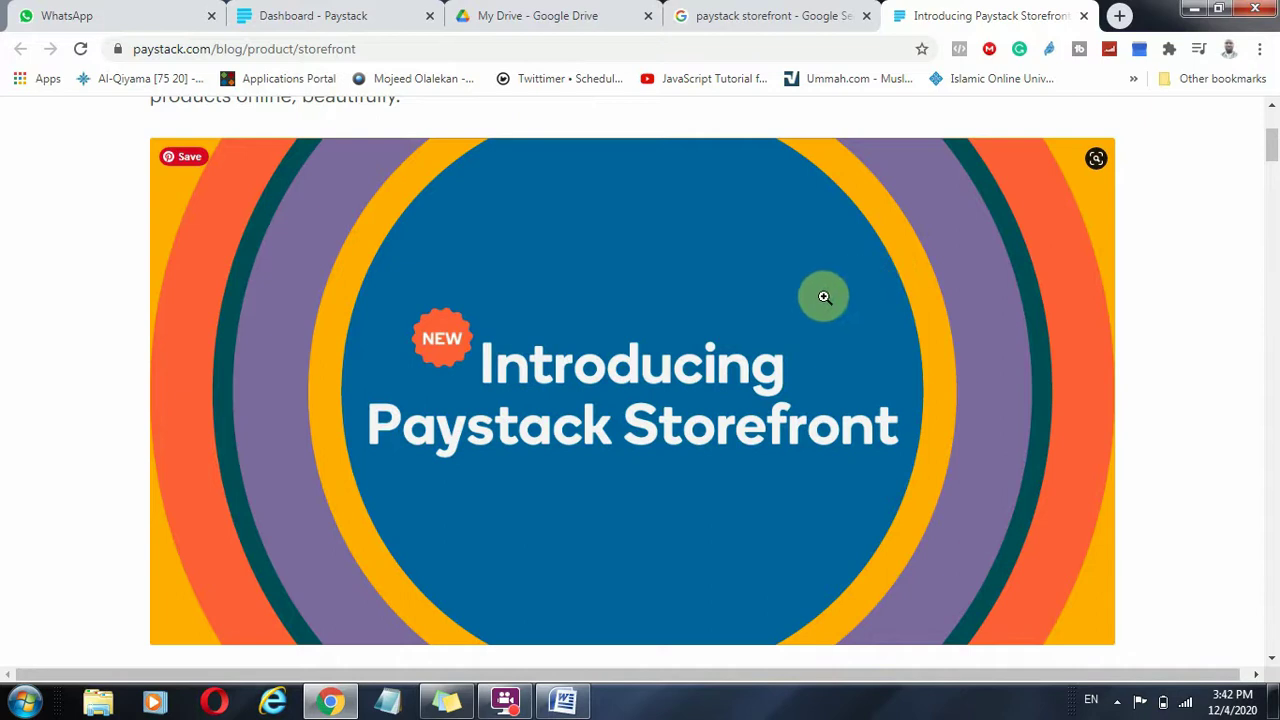
Read the Storefront announcement article and compare its publication date with today's date.
{"action": "scroll", "coordinate": [836, 305], "scroll_direction": "up", "scroll_amount": 1}
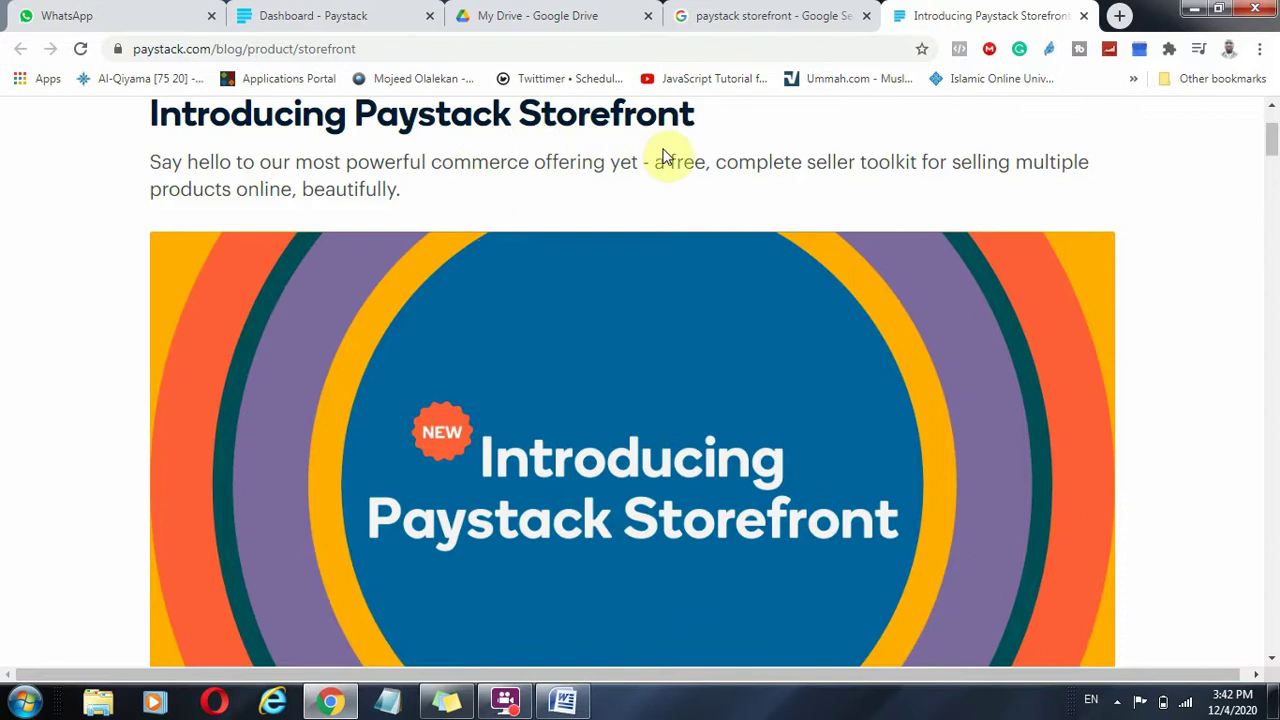
{"action": "scroll", "coordinate": [689, 290], "scroll_direction": "down", "scroll_amount": 1}
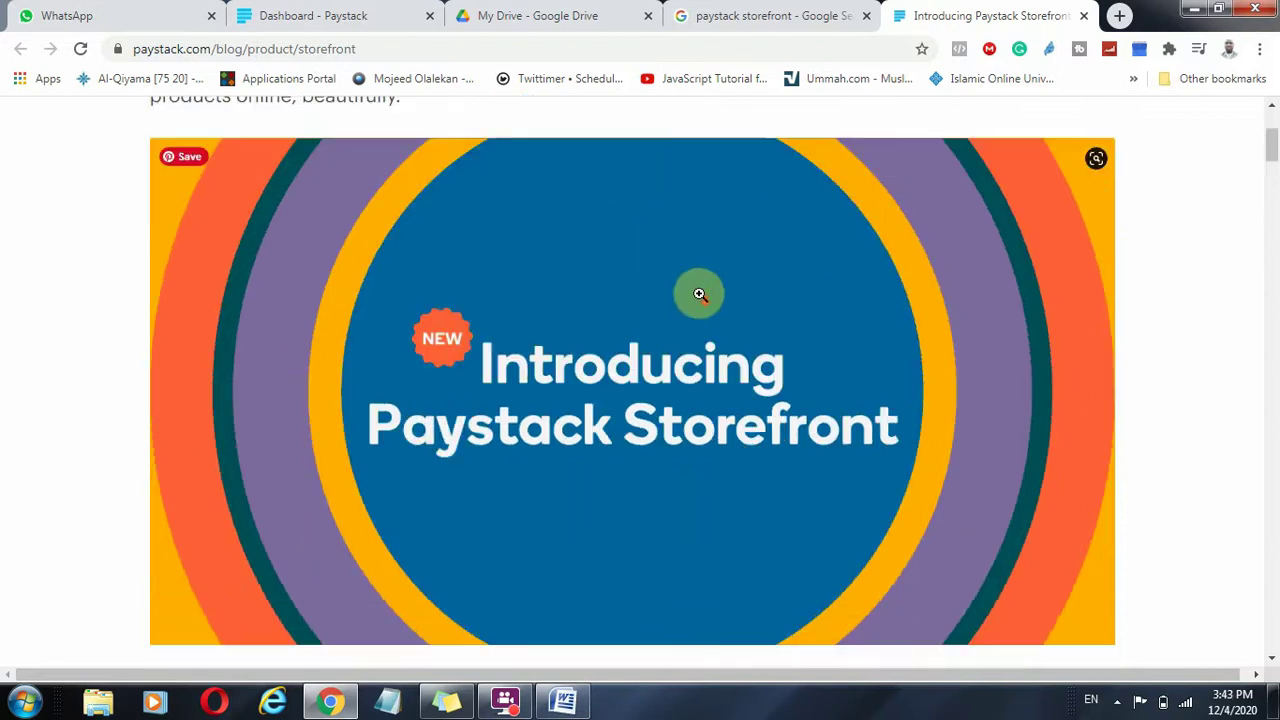
{"action": "scroll", "coordinate": [685, 282], "scroll_direction": "up", "scroll_amount": 3}
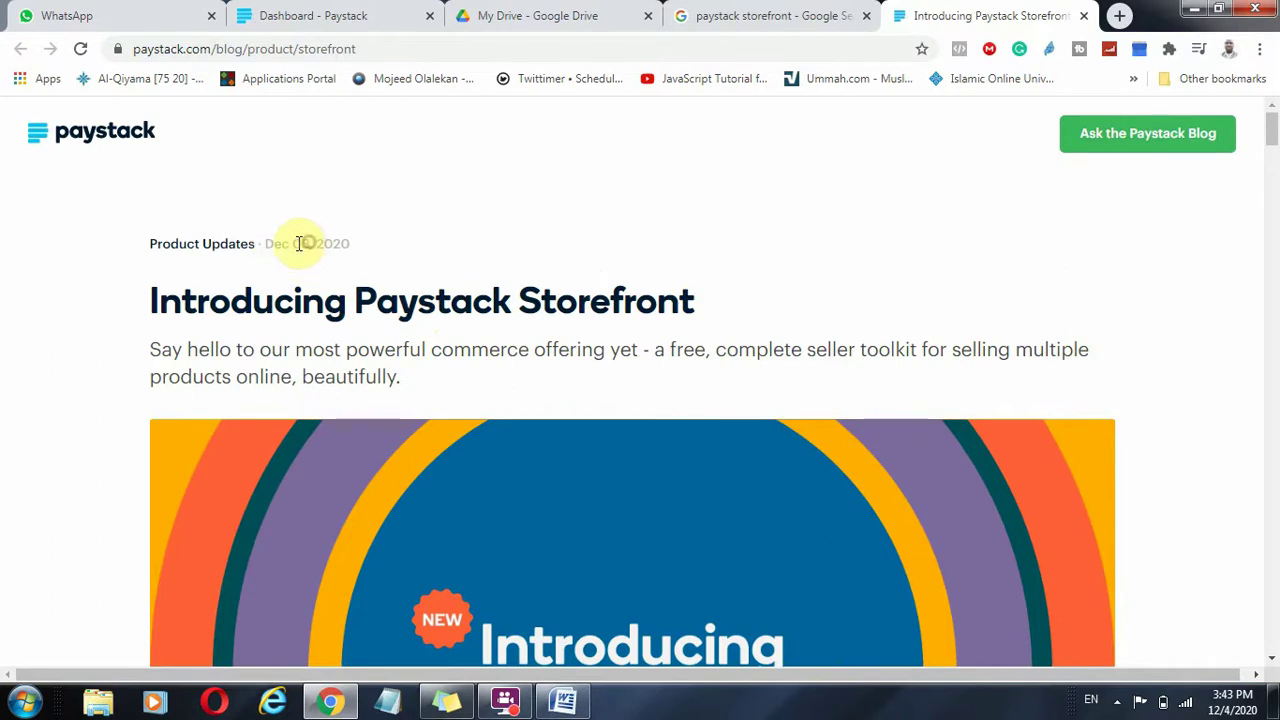
{"action": "left_click_drag", "start_coordinate": [290, 243], "coordinate": [257, 250]}
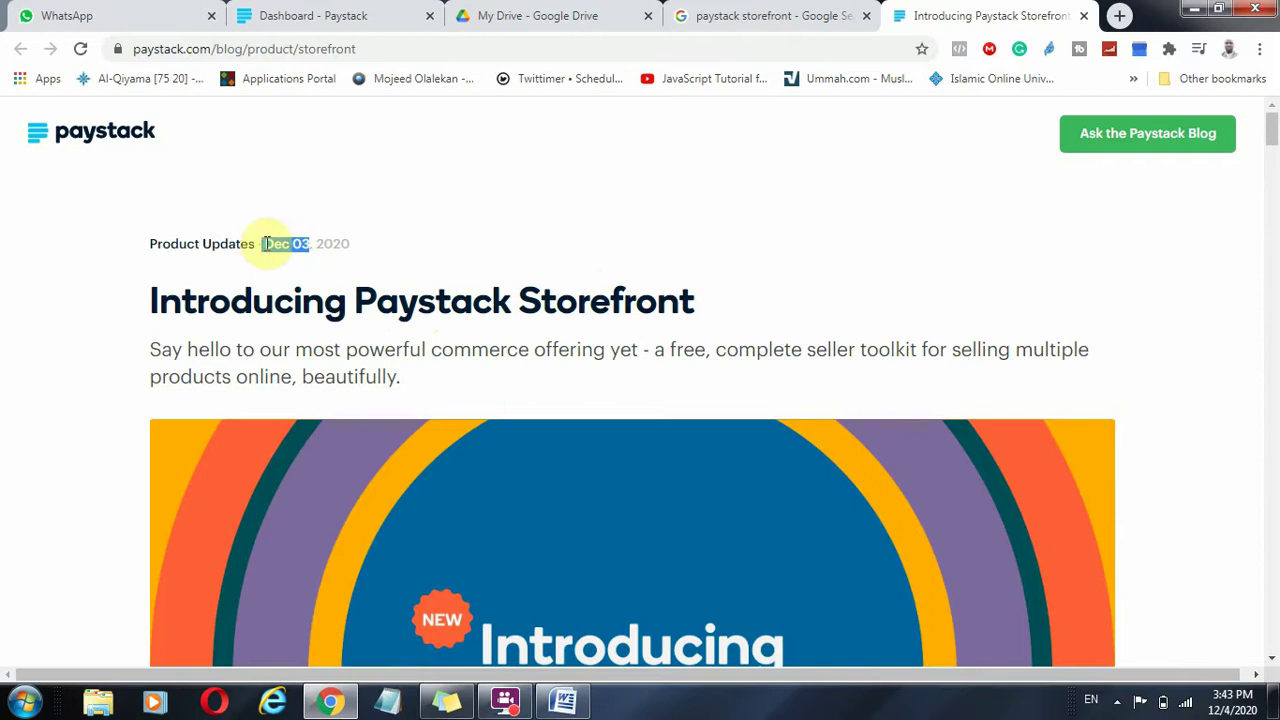
{"action": "left_click", "coordinate": [1232, 705]}
{"action": "left_click", "coordinate": [979, 357]}
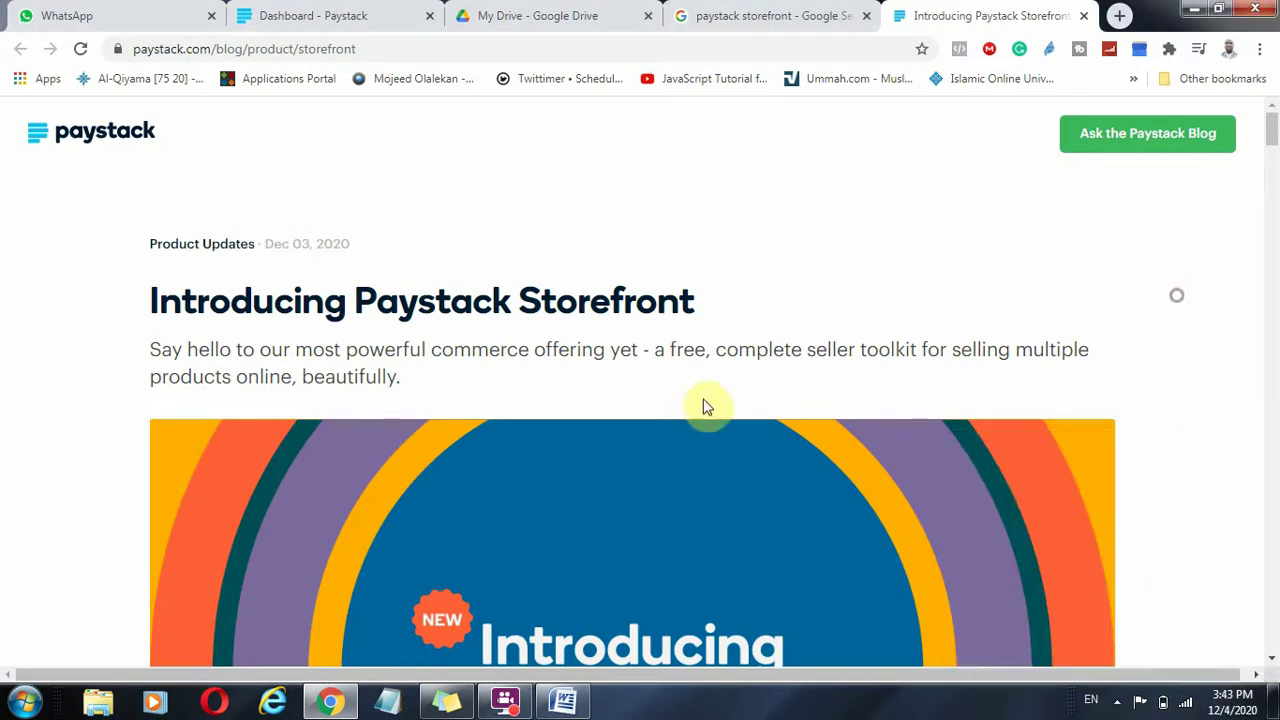
{"action": "scroll", "coordinate": [700, 406], "scroll_direction": "down", "scroll_amount": 2}
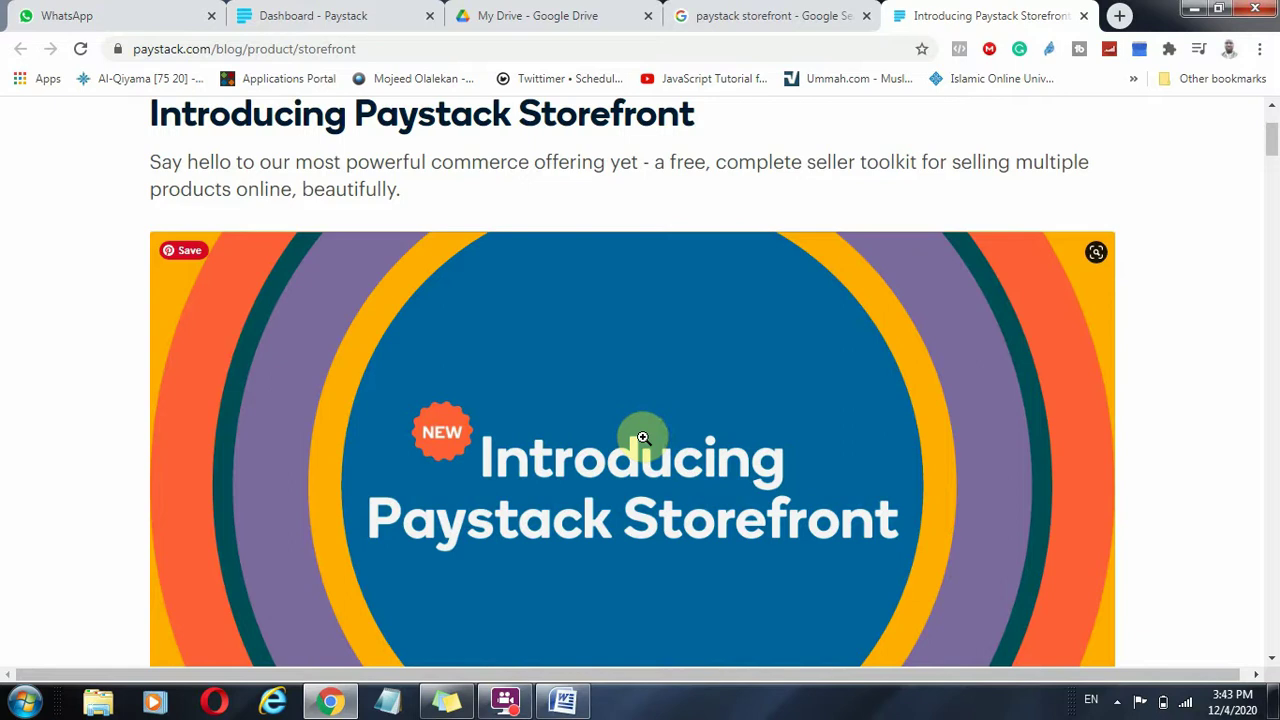
{"action": "scroll", "coordinate": [535, 364], "scroll_direction": "up", "scroll_amount": 2}
{"action": "scroll", "coordinate": [538, 361], "scroll_direction": "down", "scroll_amount": 2}
{"action": "scroll", "coordinate": [538, 360], "scroll_direction": "up", "scroll_amount": 2}
{"action": "scroll", "coordinate": [538, 358], "scroll_direction": "down", "scroll_amount": 1}
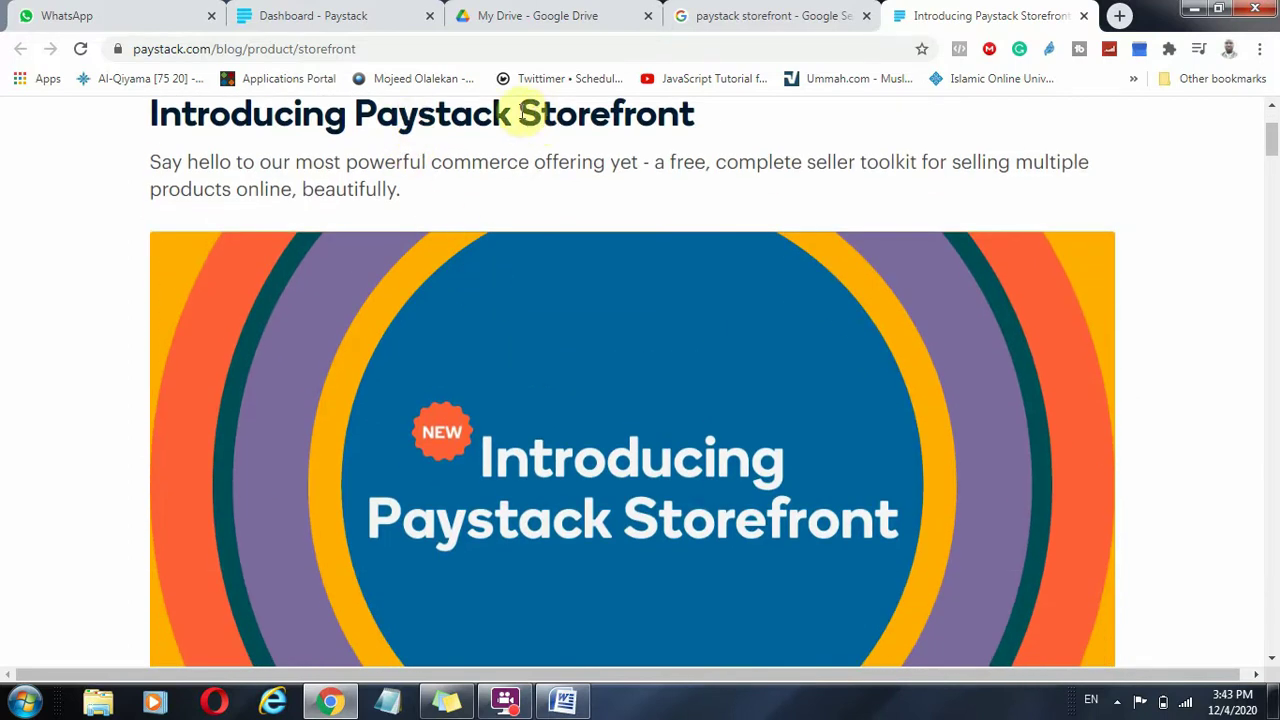
{"action": "scroll", "coordinate": [520, 113], "scroll_direction": "up", "scroll_amount": 1}
{"action": "left_click_drag", "start_coordinate": [520, 113], "coordinate": [757, 134]}
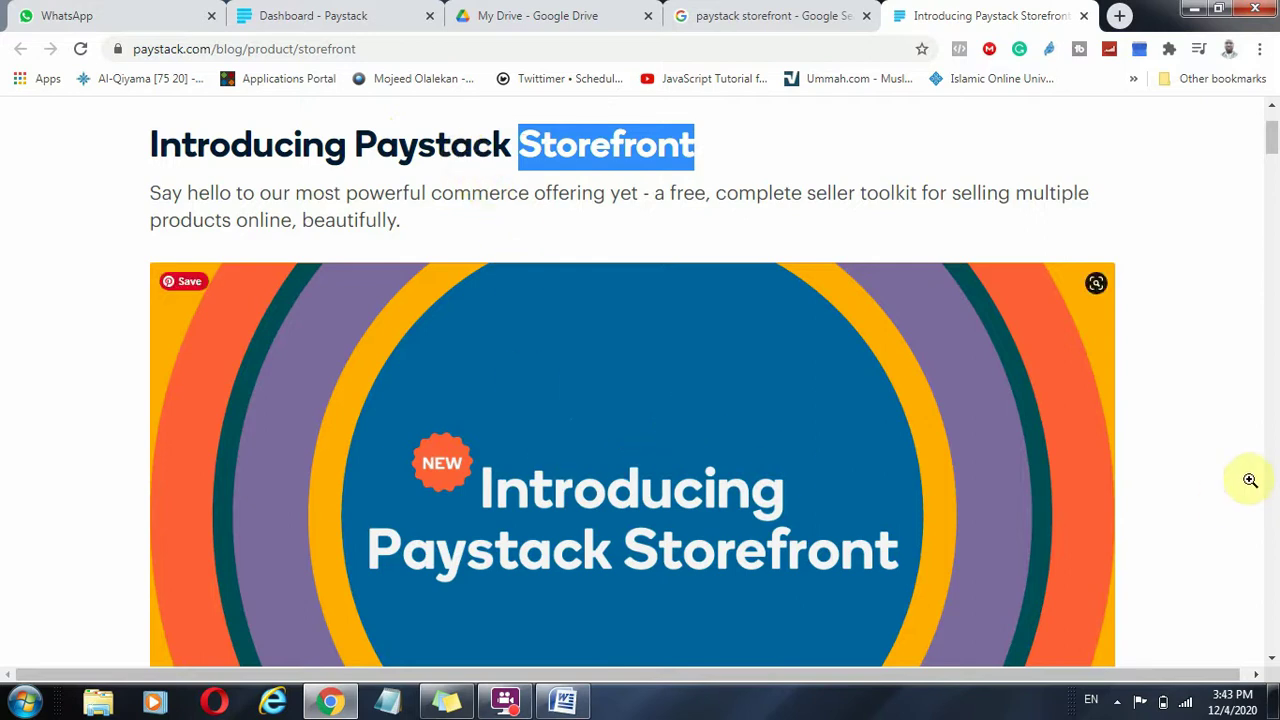
Scroll through the rest of the Storefront announcement article.
{"action": "scroll", "coordinate": [1228, 474], "scroll_direction": "down", "scroll_amount": 1}
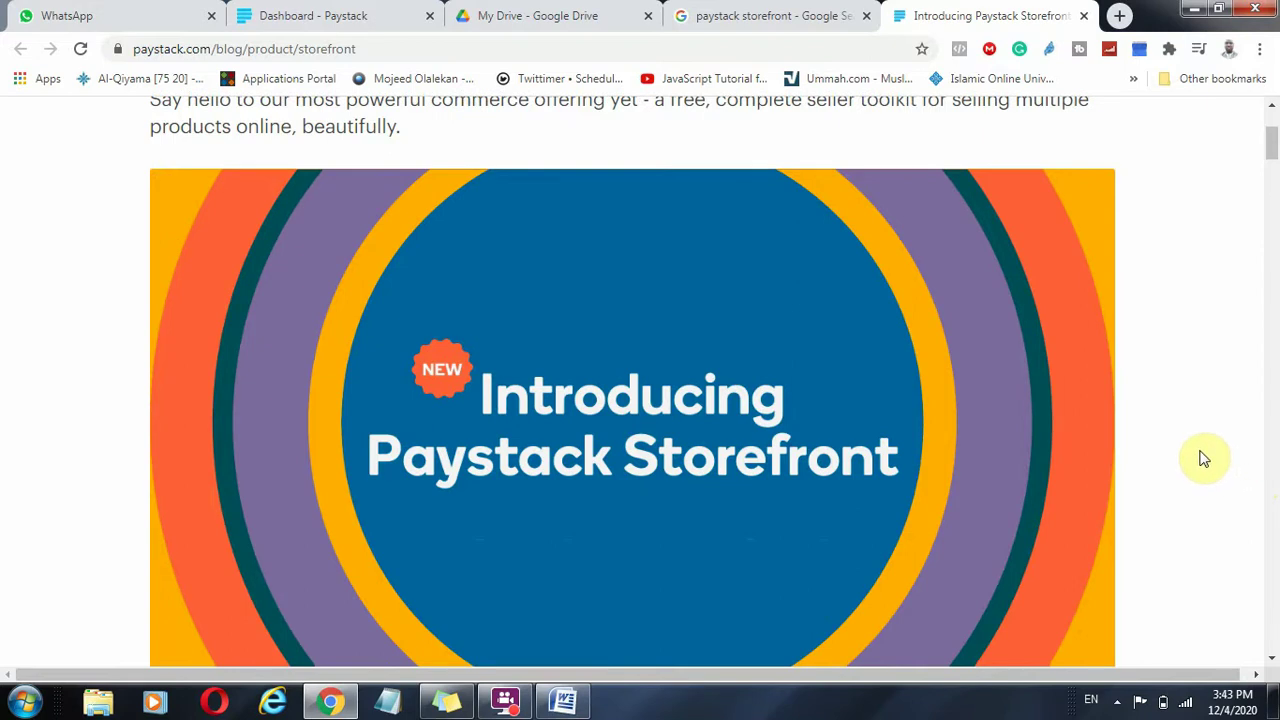
{"action": "scroll", "coordinate": [1207, 449], "scroll_direction": "down", "scroll_amount": 2}
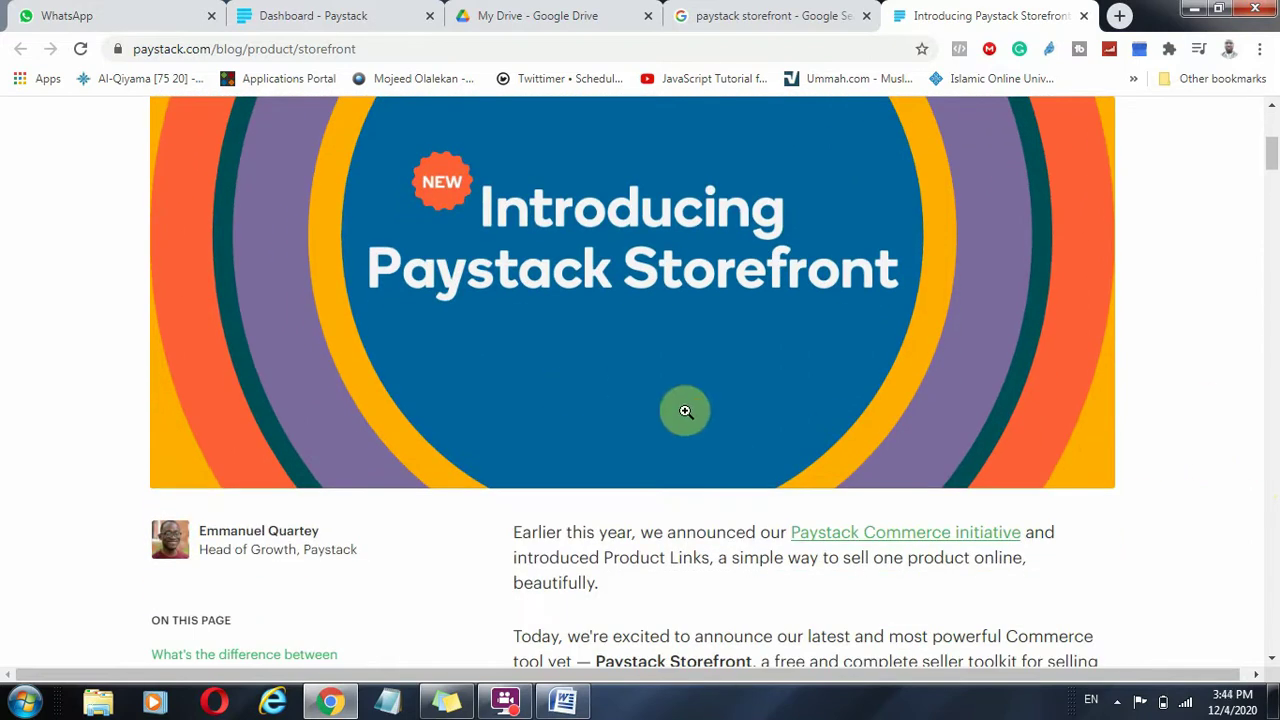
{"action": "scroll", "coordinate": [688, 412], "scroll_direction": "down", "scroll_amount": 3}
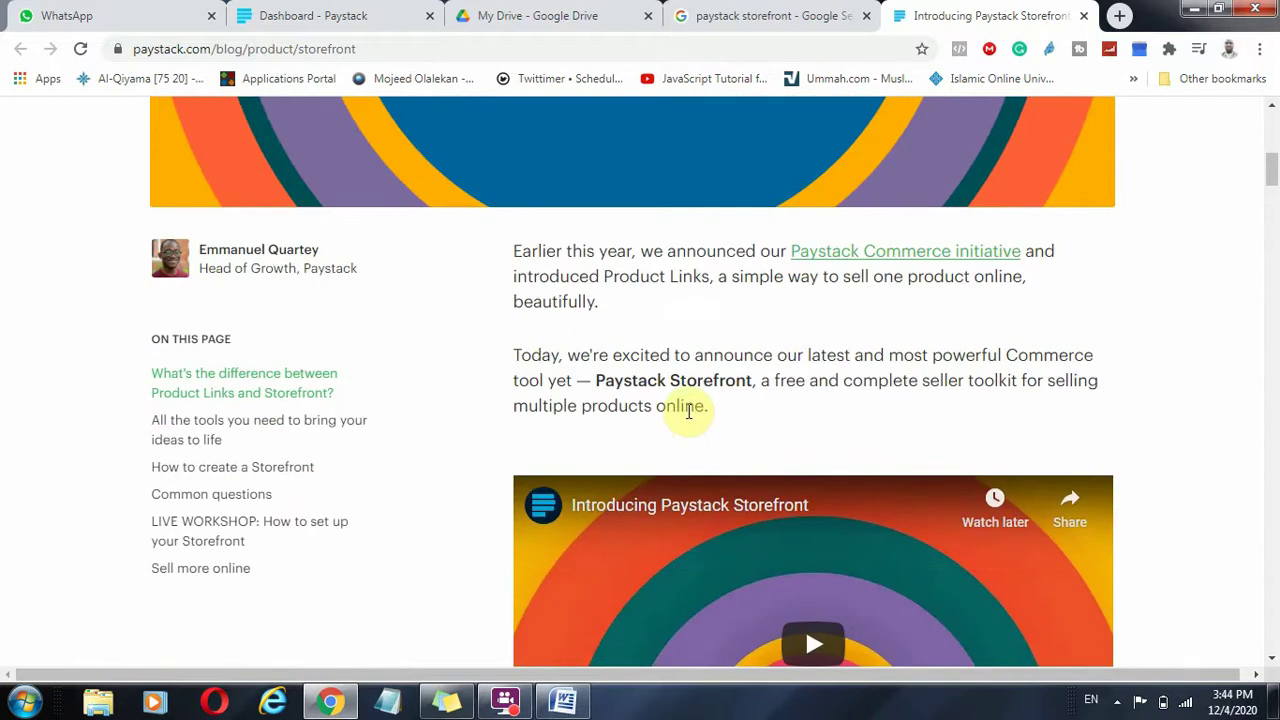
{"action": "scroll", "coordinate": [690, 415], "scroll_direction": "down", "scroll_amount": 1}
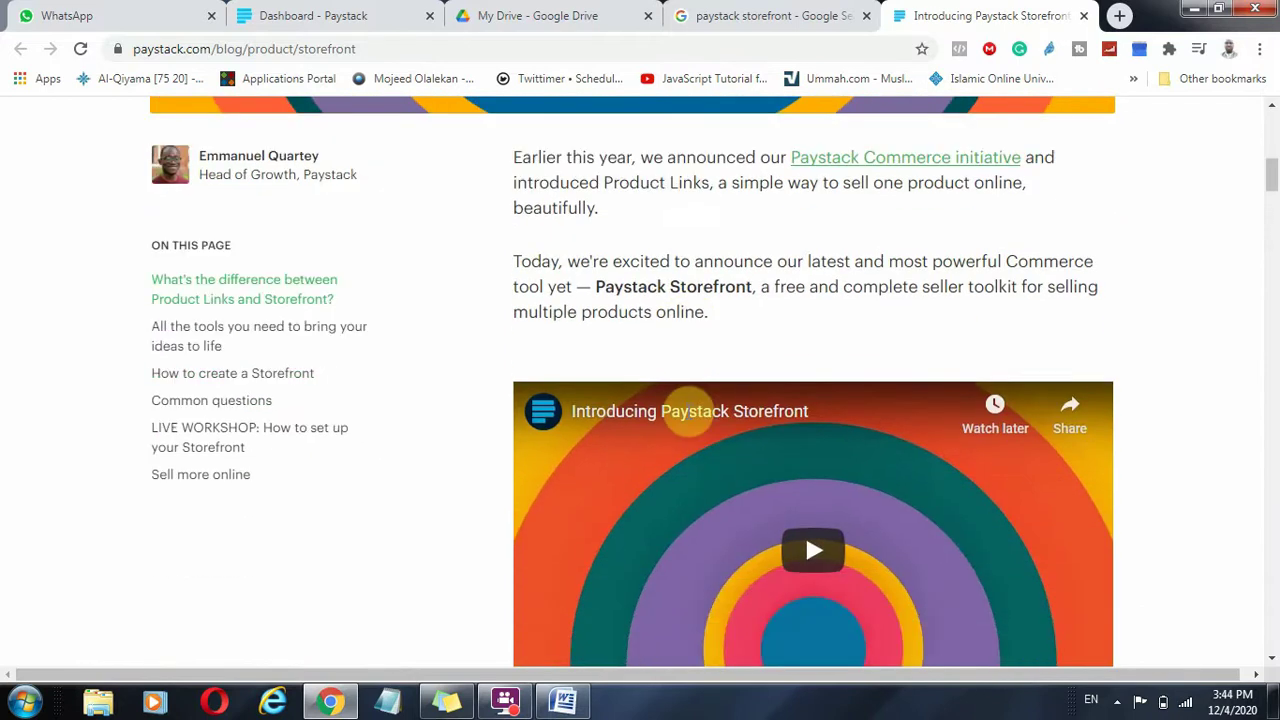
{"action": "scroll", "coordinate": [695, 415], "scroll_direction": "down", "scroll_amount": 2}
{"action": "scroll", "coordinate": [700, 415], "scroll_direction": "down", "scroll_amount": 2}
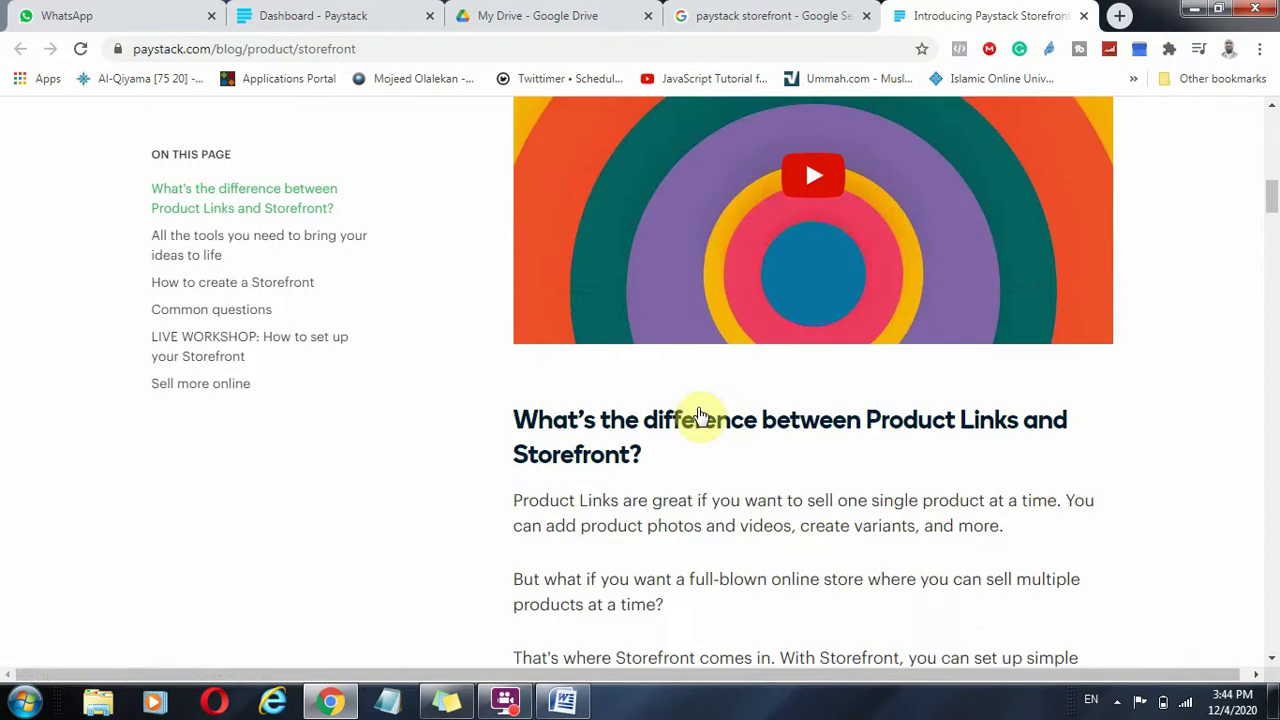
{"action": "scroll", "coordinate": [700, 415], "scroll_direction": "down", "scroll_amount": 1}
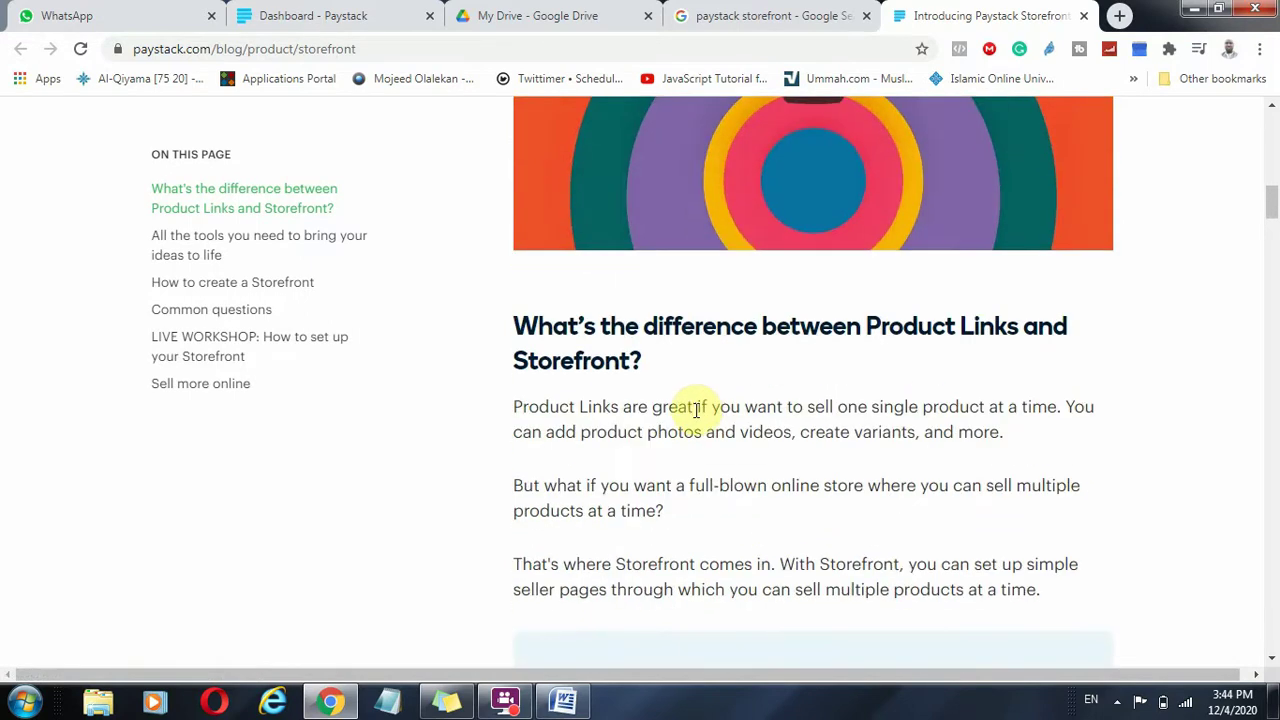
{"action": "scroll", "coordinate": [700, 410], "scroll_direction": "down", "scroll_amount": 1}
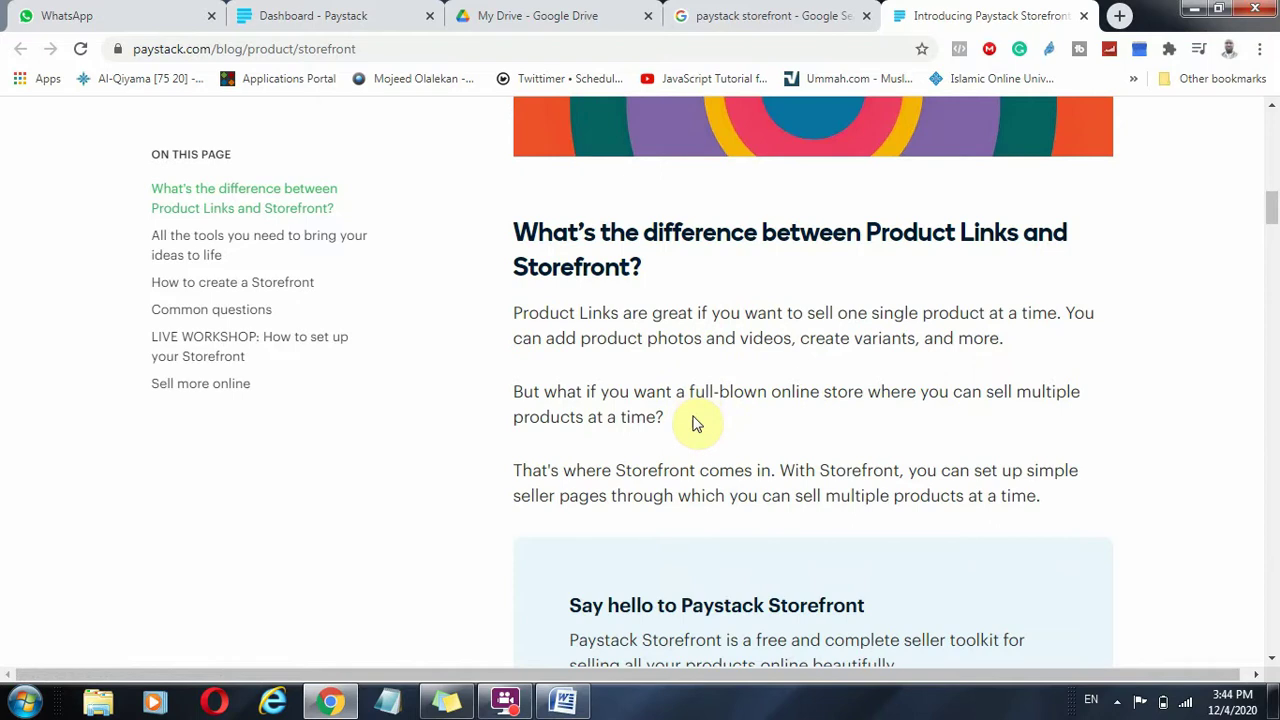
{"action": "scroll", "coordinate": [700, 423], "scroll_direction": "down", "scroll_amount": 1}
{"action": "scroll", "coordinate": [697, 423], "scroll_direction": "down", "scroll_amount": 1}
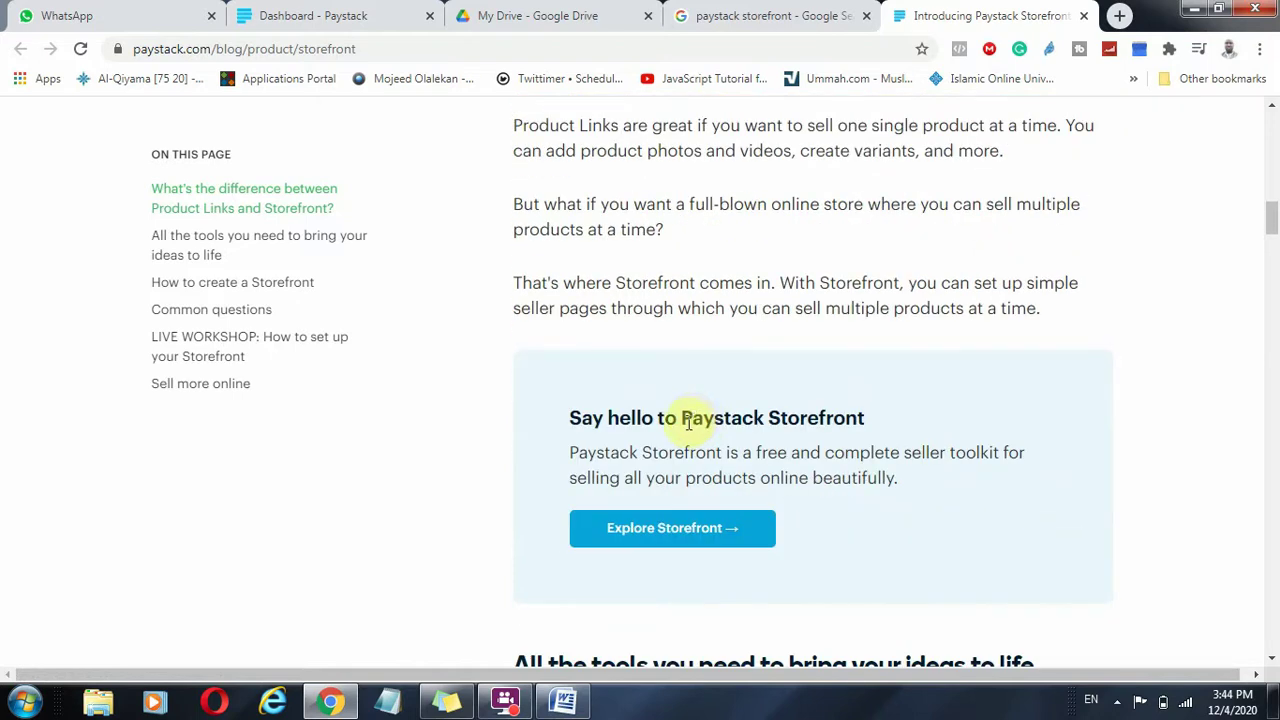
In the Paystack dashboard, dismiss the Storefront announcement and open the Storefronts page.
{"action": "left_click", "coordinate": [360, 13]}
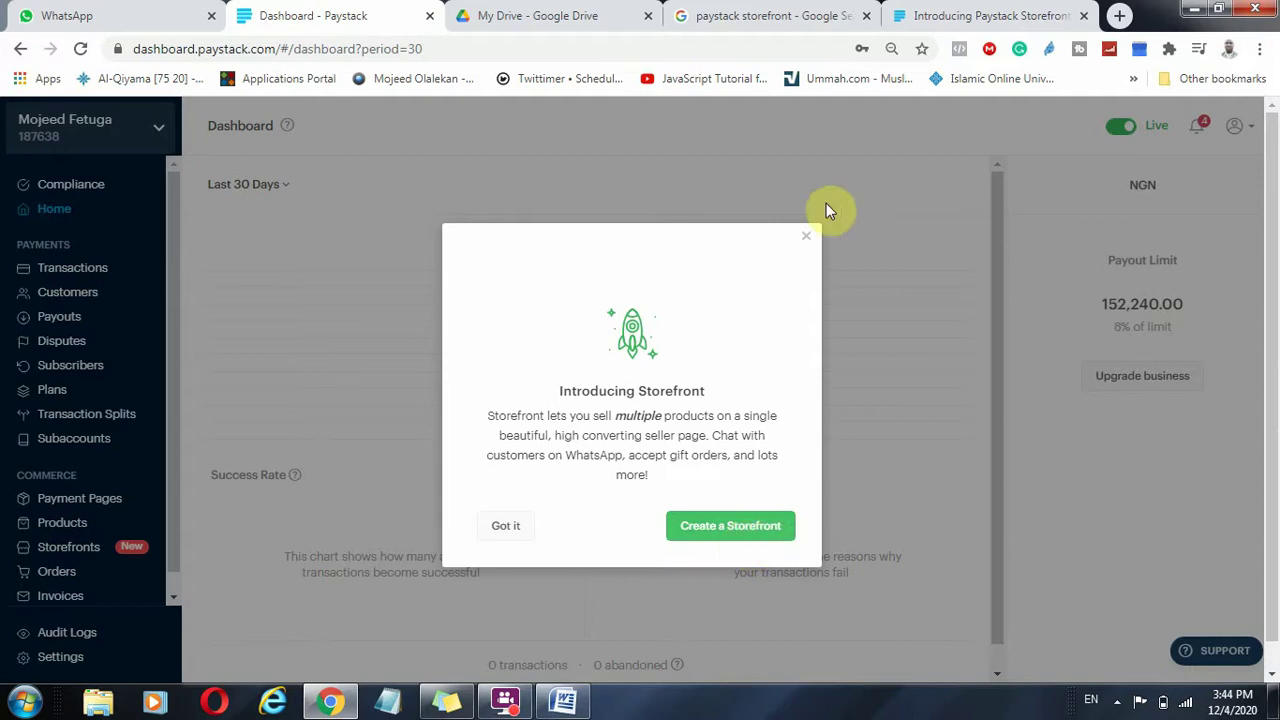
{"action": "left_click", "coordinate": [812, 237]}
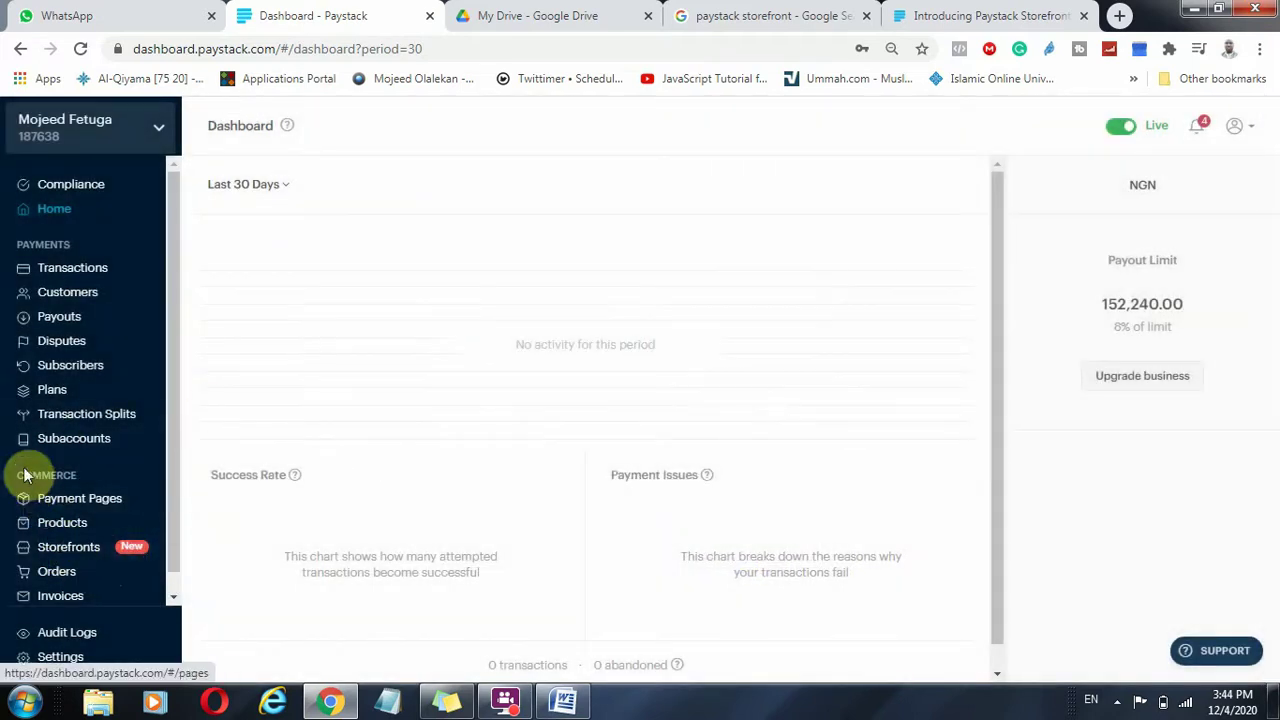
{"action": "left_click", "coordinate": [72, 549]}
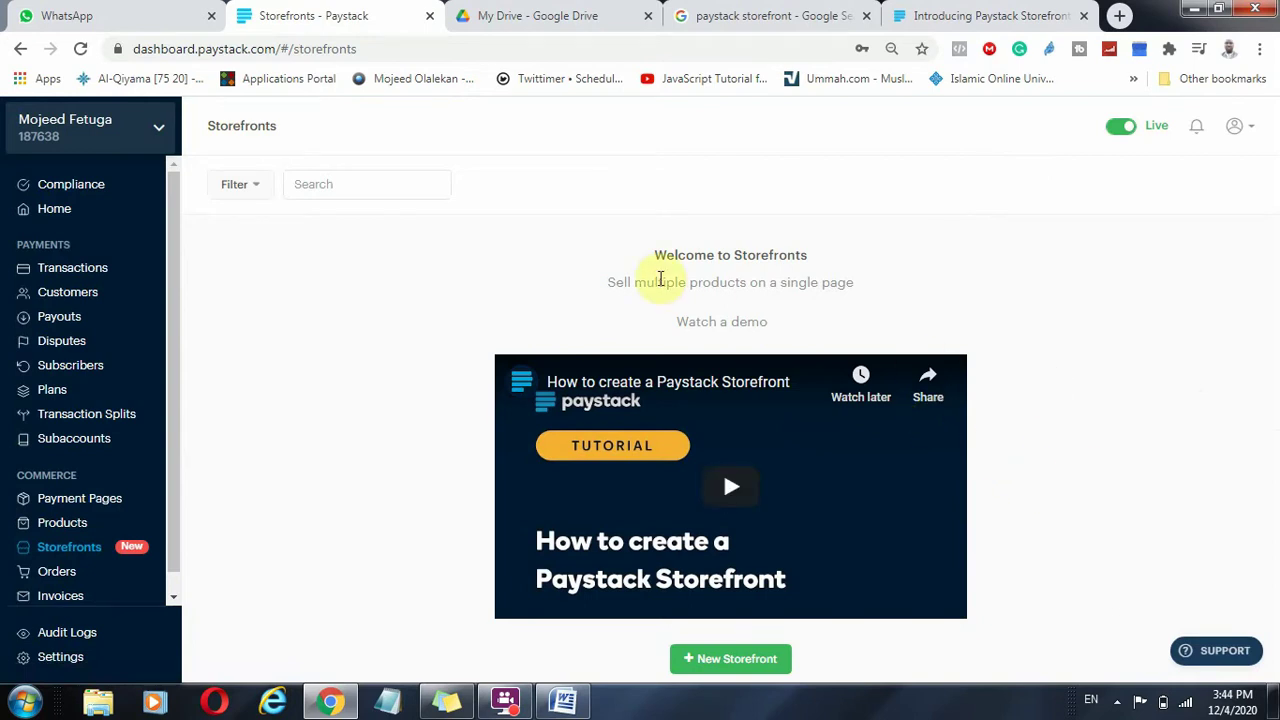
{"action": "left_click_drag", "start_coordinate": [658, 282], "coordinate": [745, 282]}
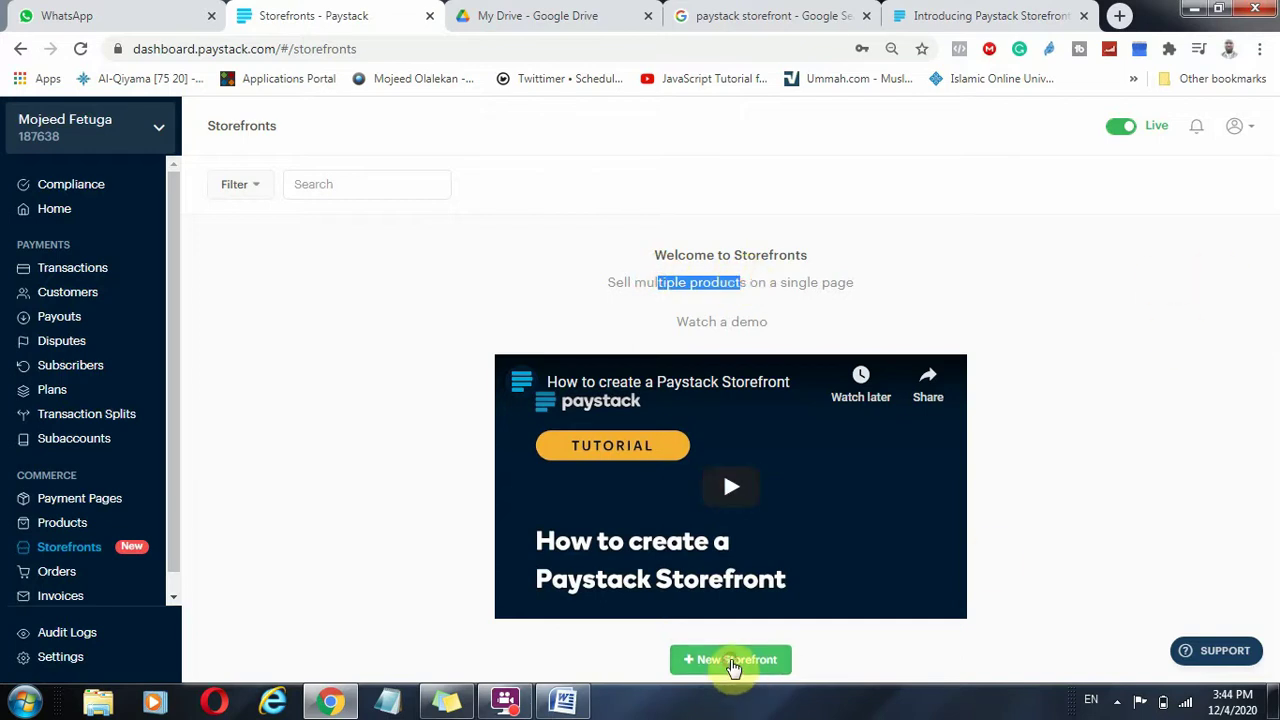
Create an NGN storefront named after the account owner, with the matching paystack.shop link.
{"action": "left_click", "coordinate": [733, 660]}
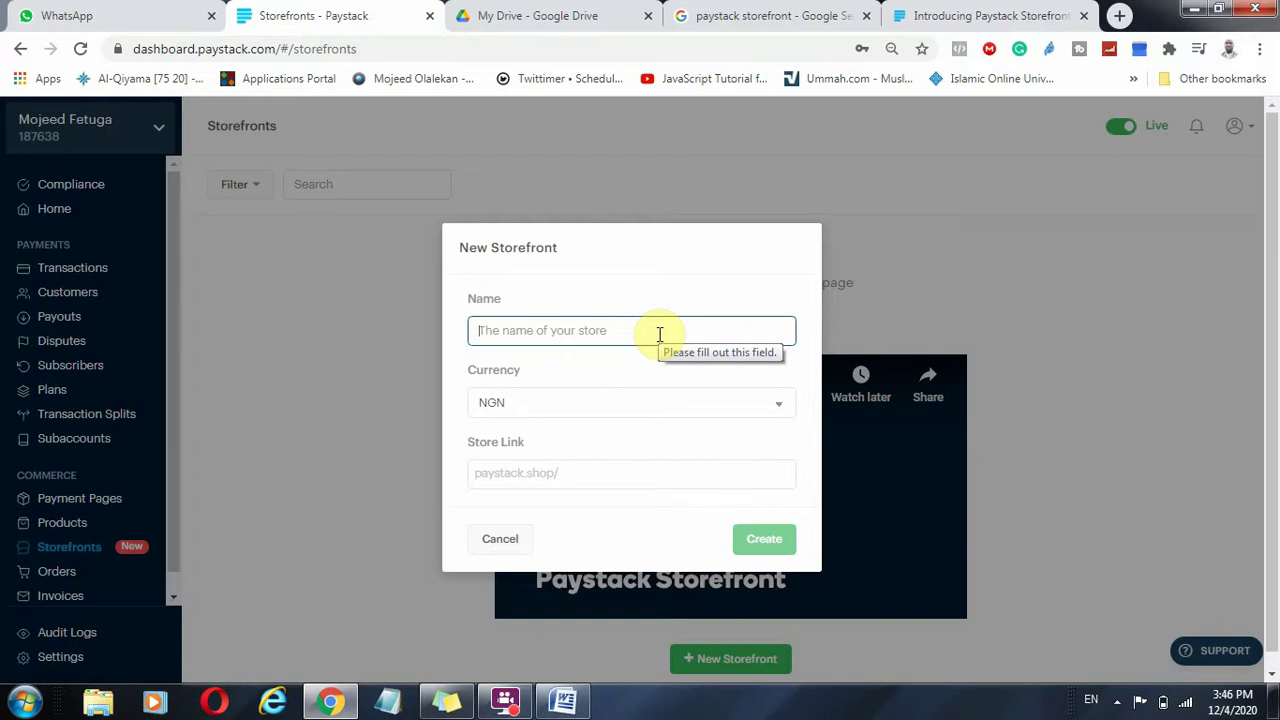
{"action": "type", "text": "Mojee"}
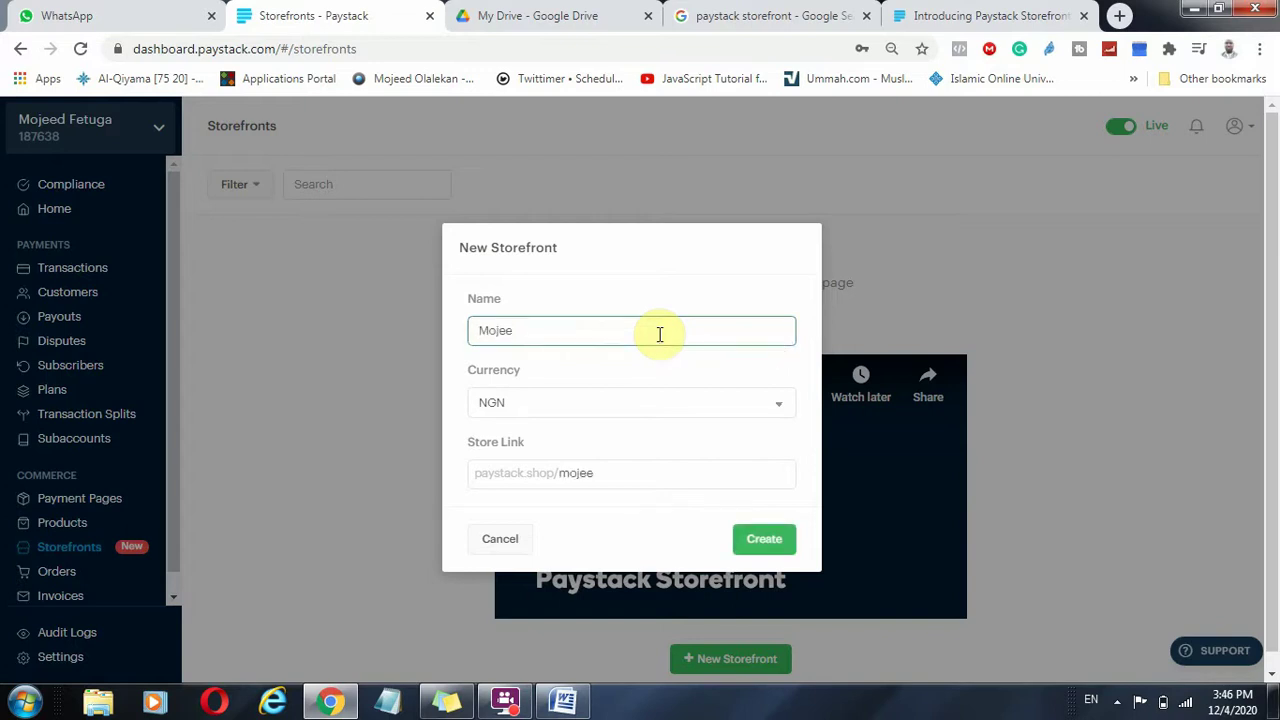
{"action": "type", "text": "dfetuga"}
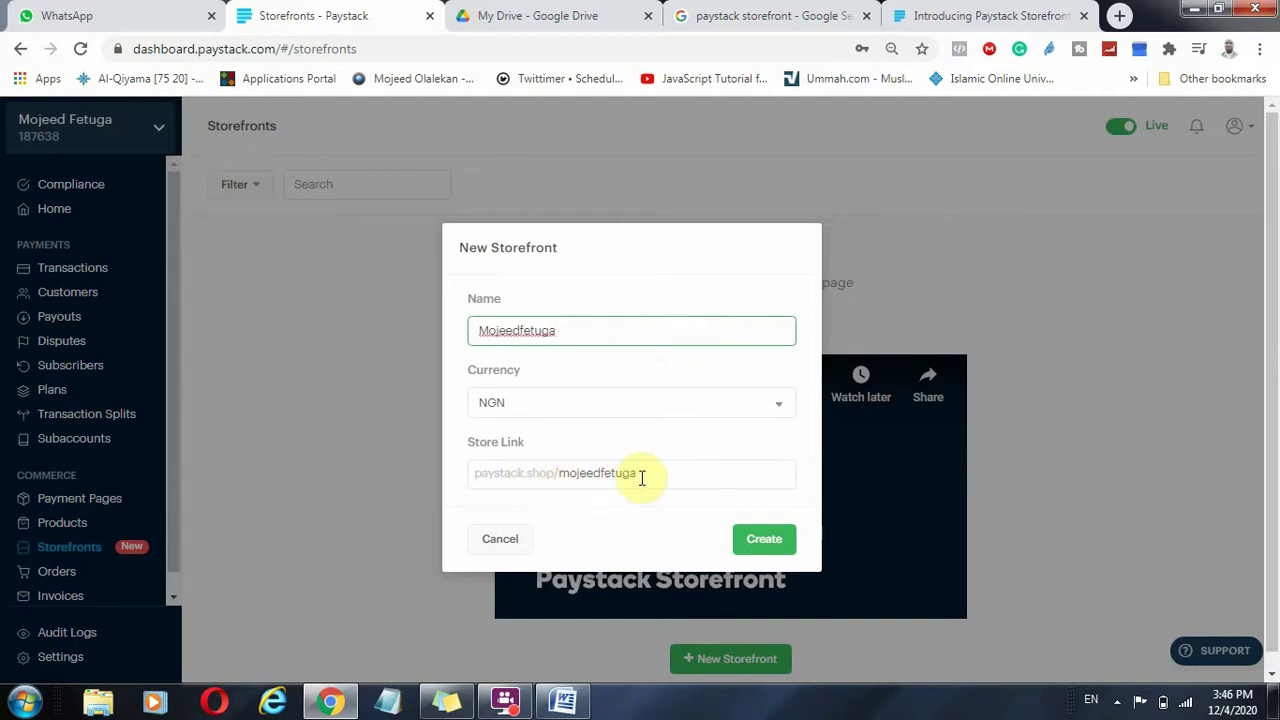
{"action": "left_click", "coordinate": [689, 405]}
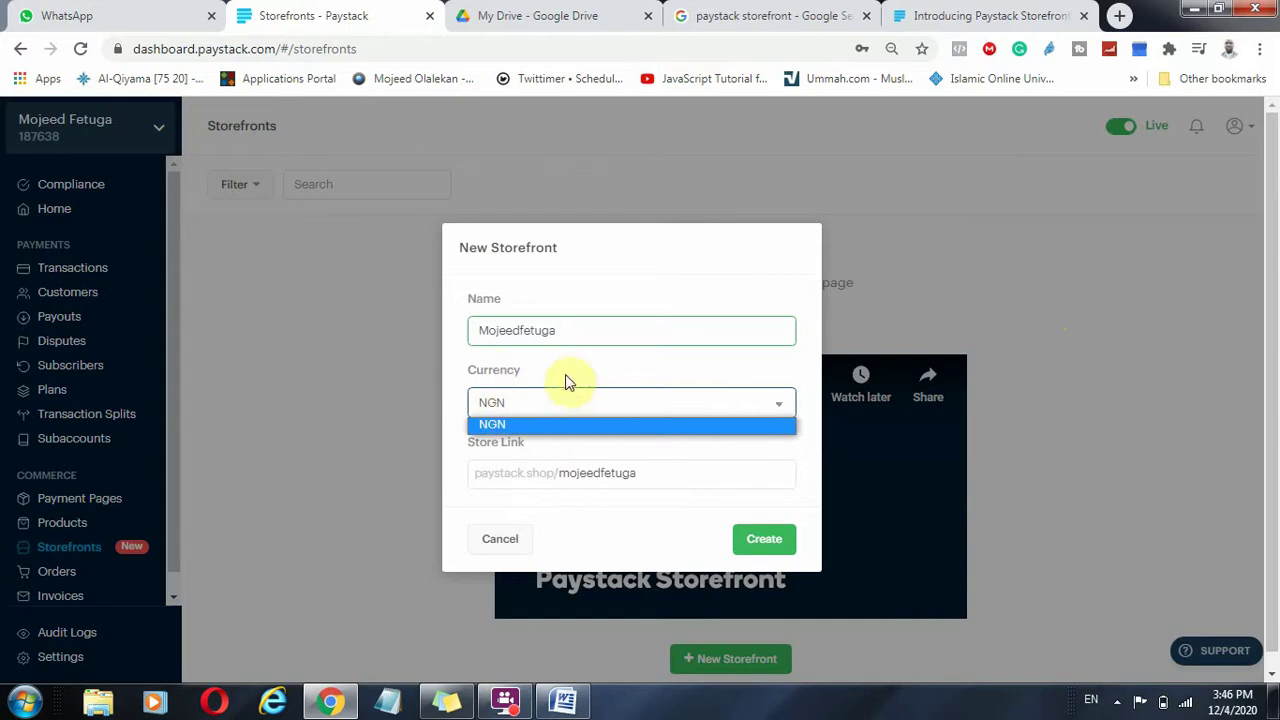
{"action": "left_click", "coordinate": [449, 374]}
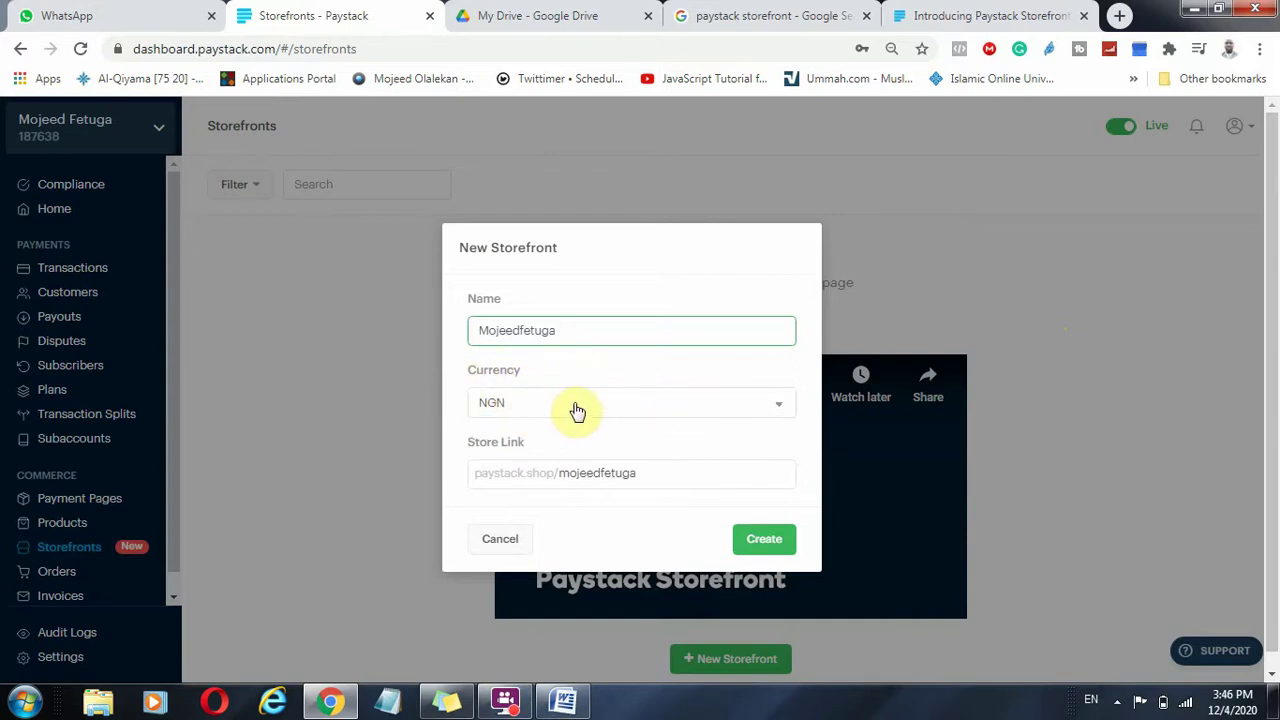
{"action": "left_click", "coordinate": [770, 544]}
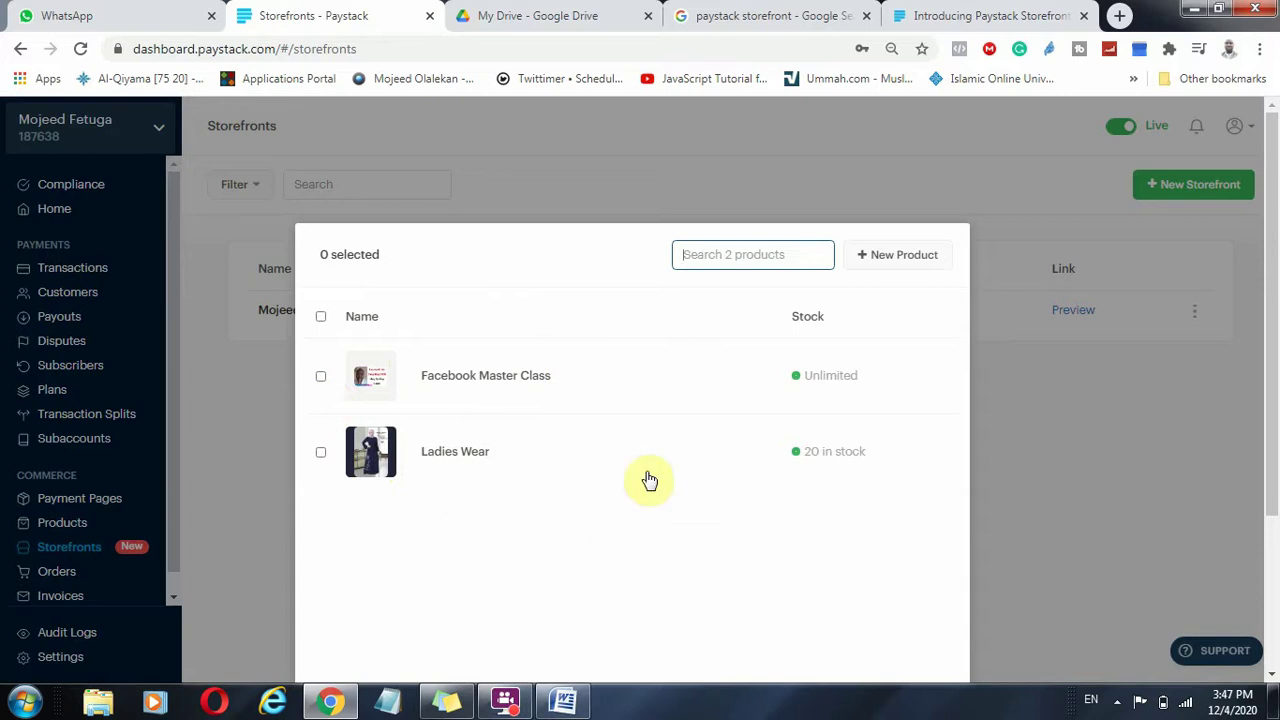
Start a brand-new product from the storefront's product picker.
{"action": "left_click", "coordinate": [902, 256]}
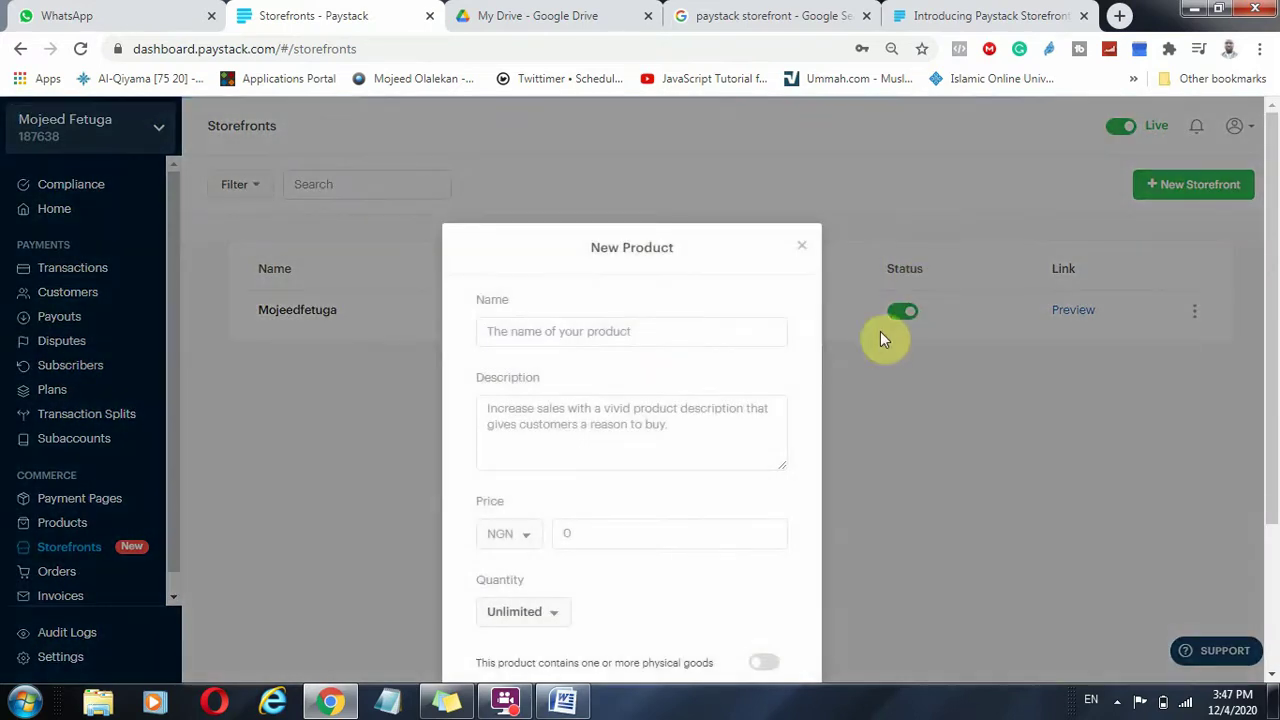
Enter product name Kedi, description 'Health Care' and price NGN 1,500.
{"action": "left_click", "coordinate": [650, 321]}
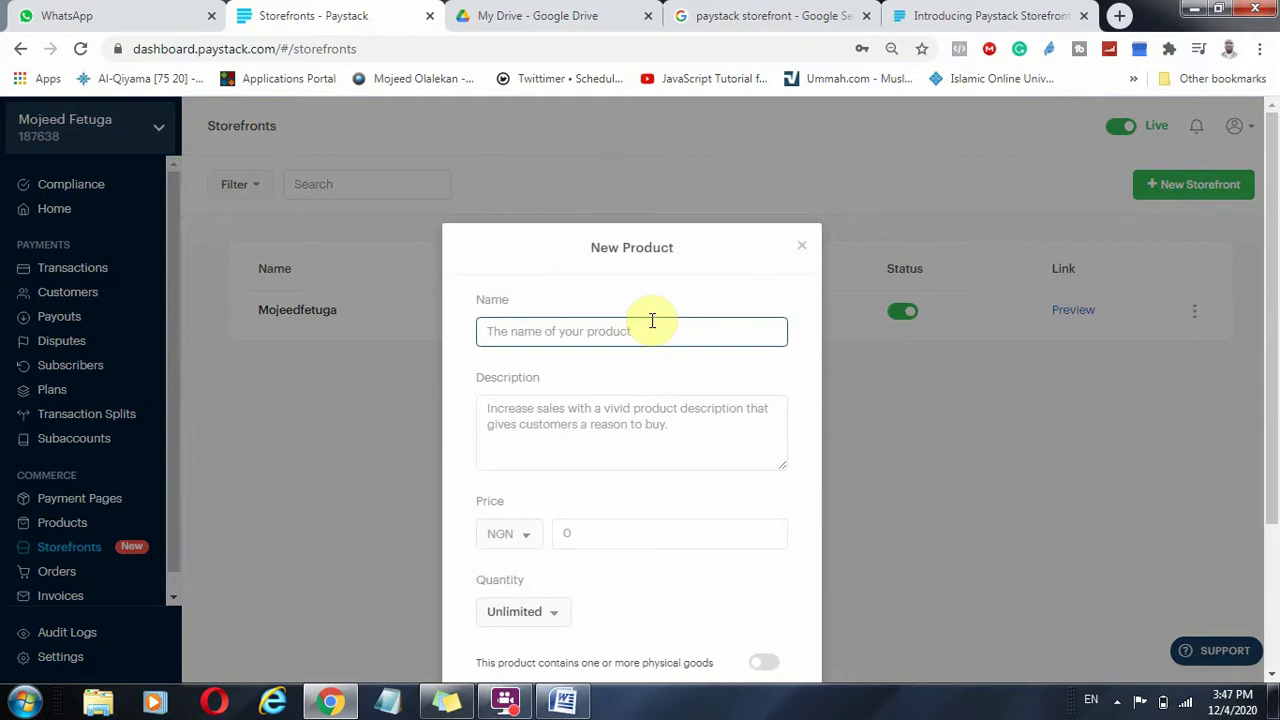
{"action": "type", "text": "Kedil"}
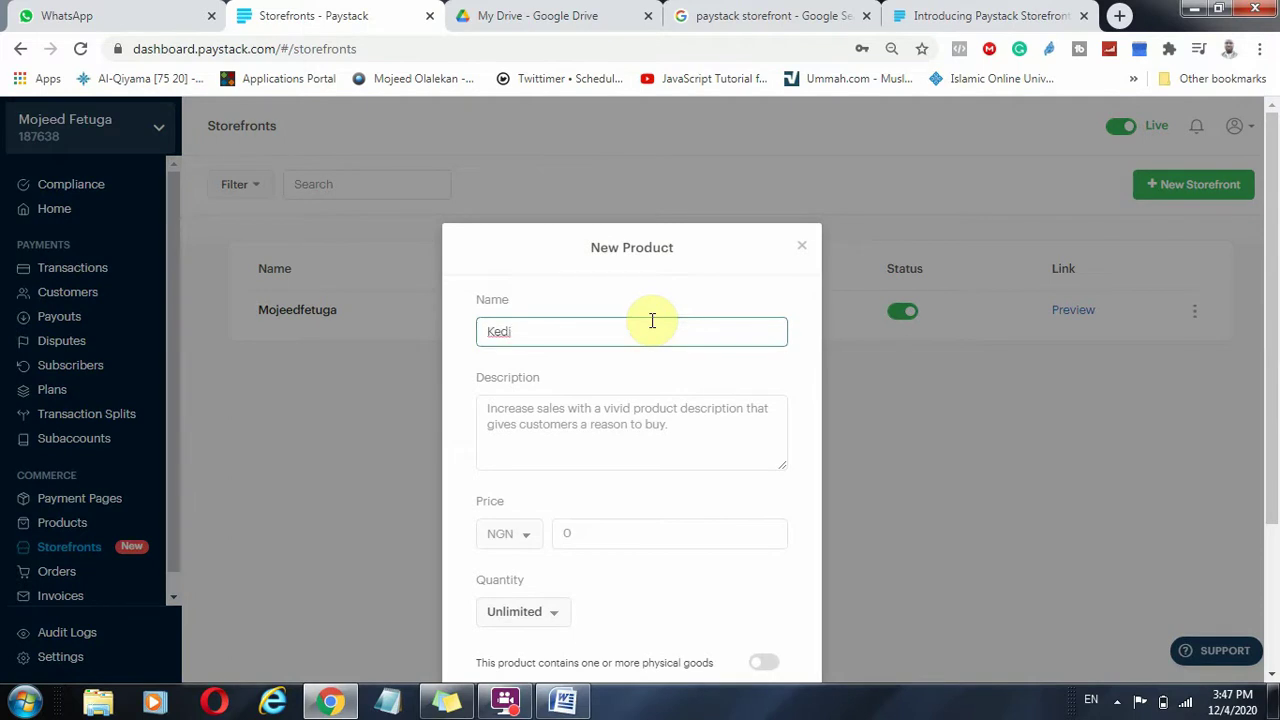
{"action": "left_click", "coordinate": [660, 437]}
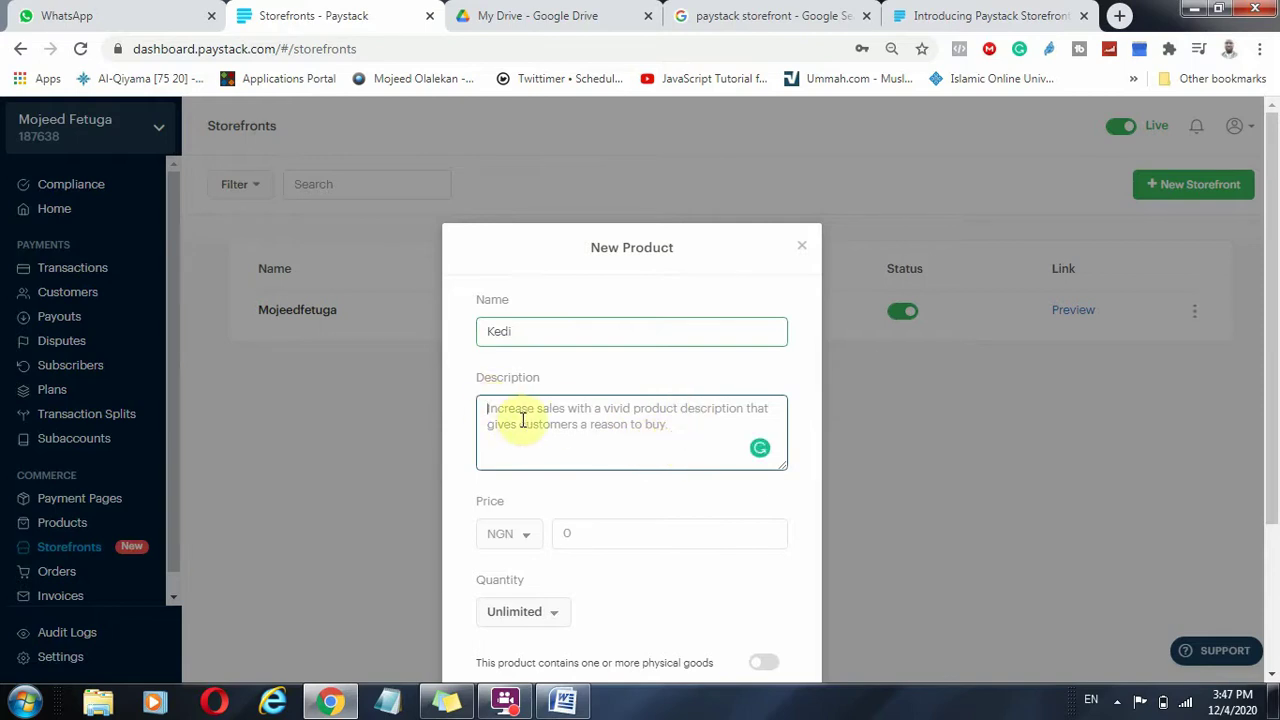
{"action": "type", "text": "Heal"}
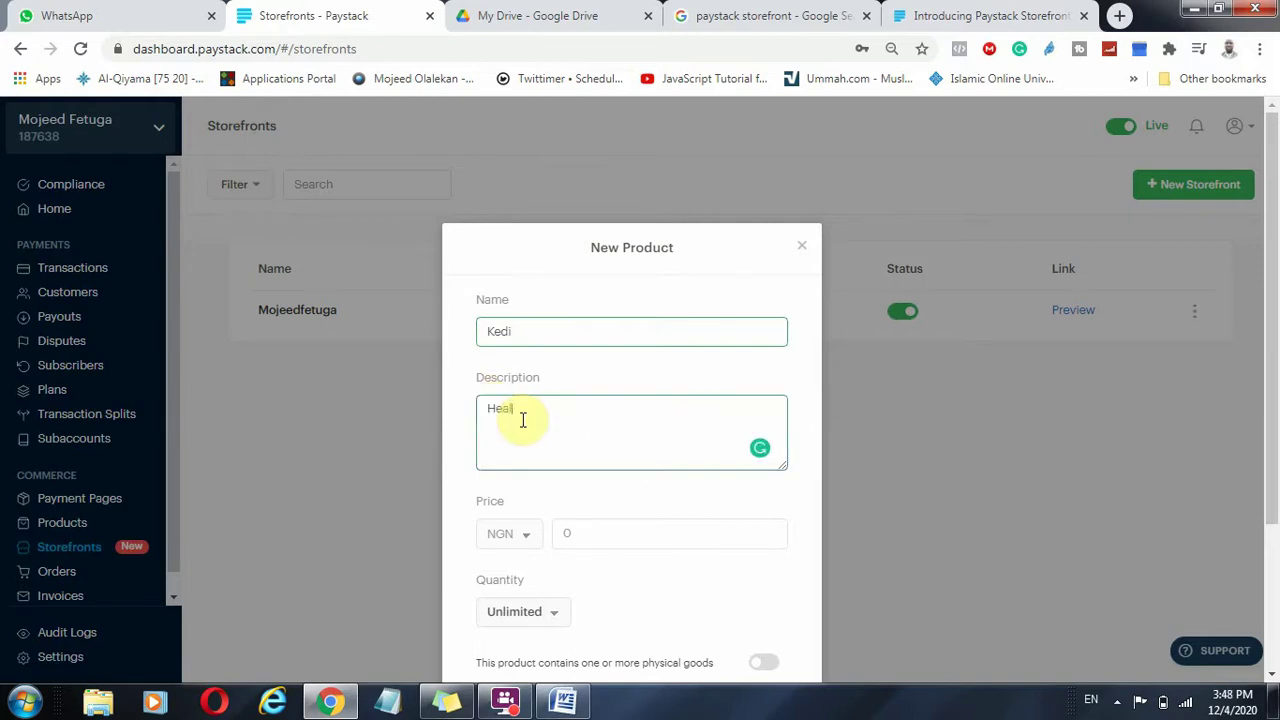
{"action": "type", "text": "th Care"}
{"action": "left_click", "coordinate": [600, 533]}
{"action": "type", "text": "1500"}
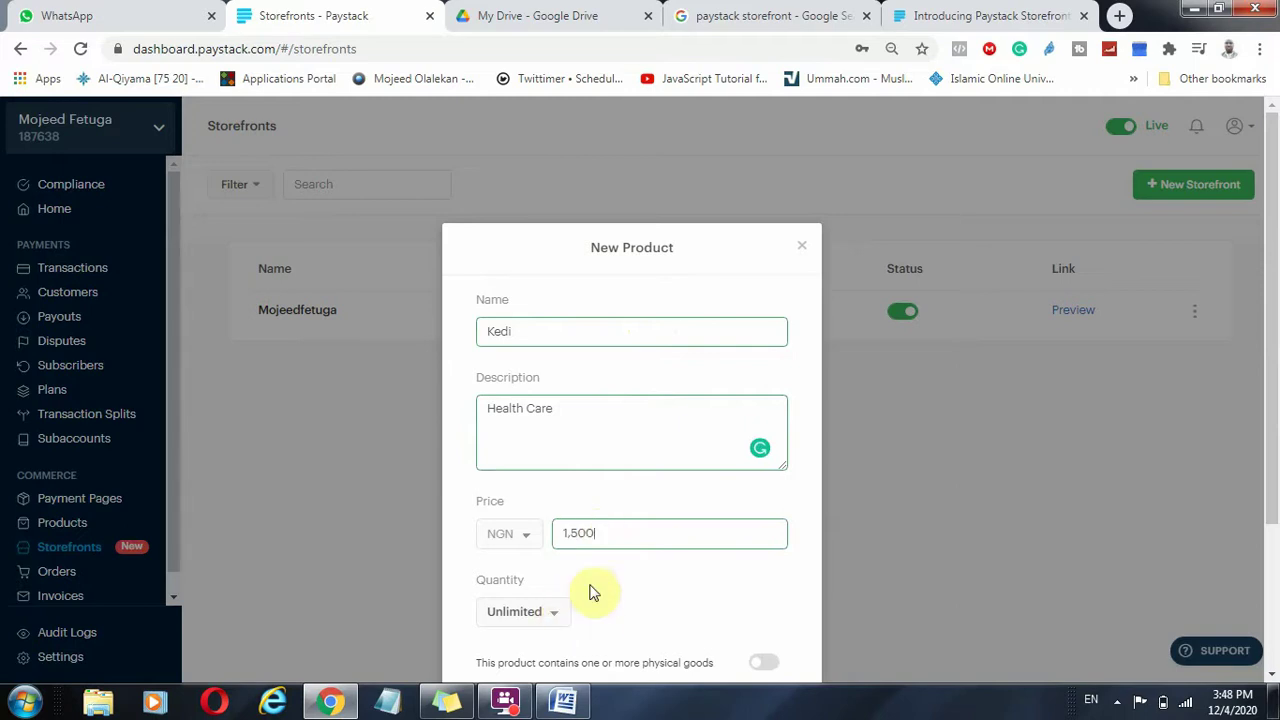
Set the product's stock quantity to Limited with 20 in stock.
{"action": "scroll", "coordinate": [569, 526], "scroll_direction": "down", "scroll_amount": 2}
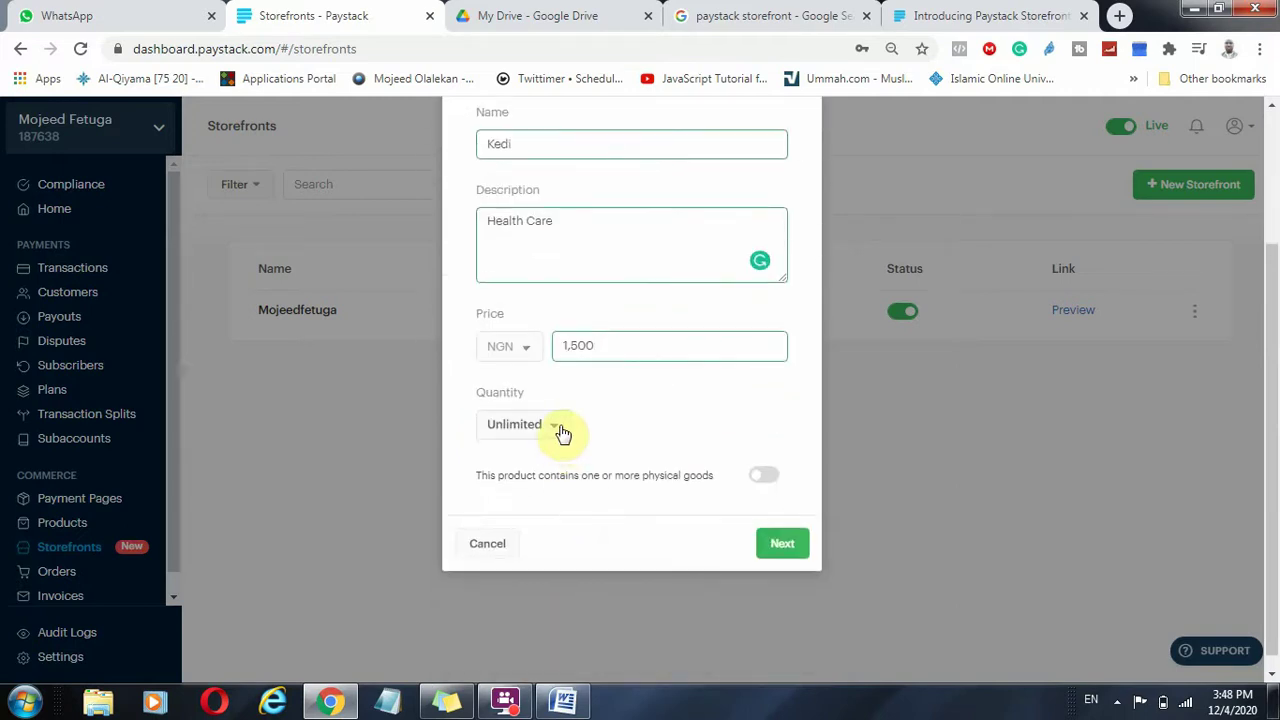
{"action": "left_click", "coordinate": [560, 432]}
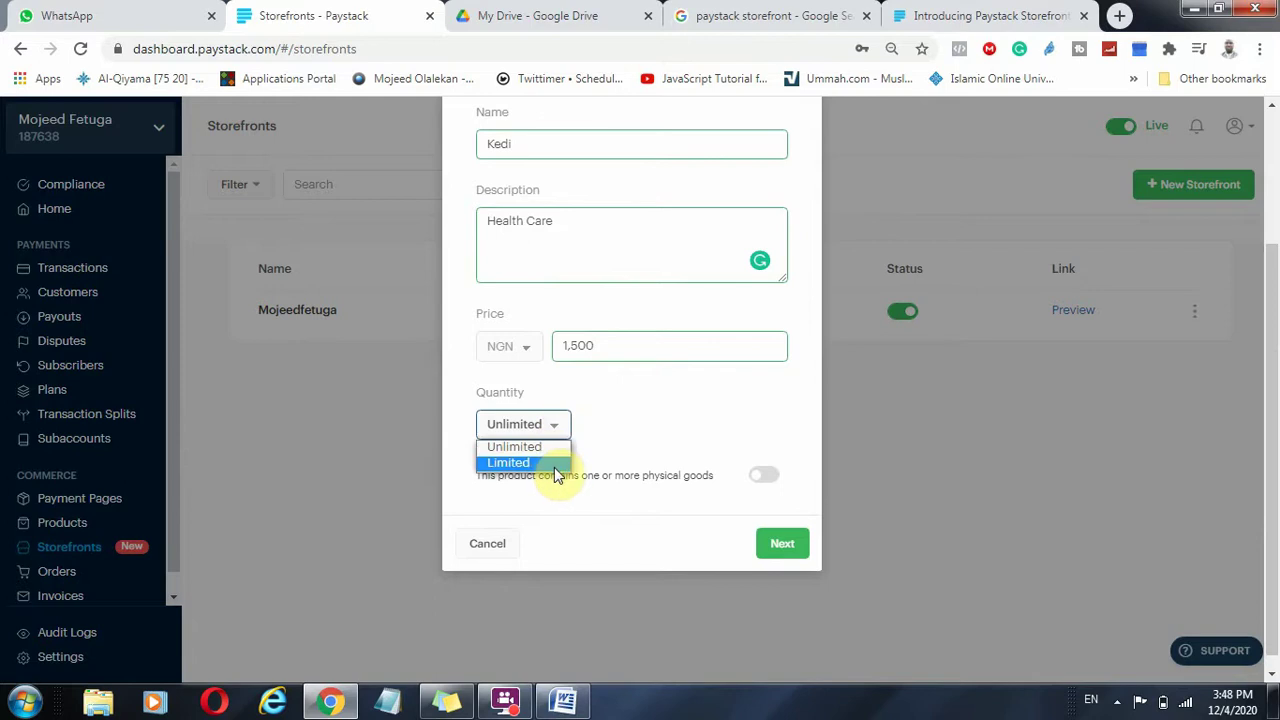
{"action": "left_click", "coordinate": [556, 466]}
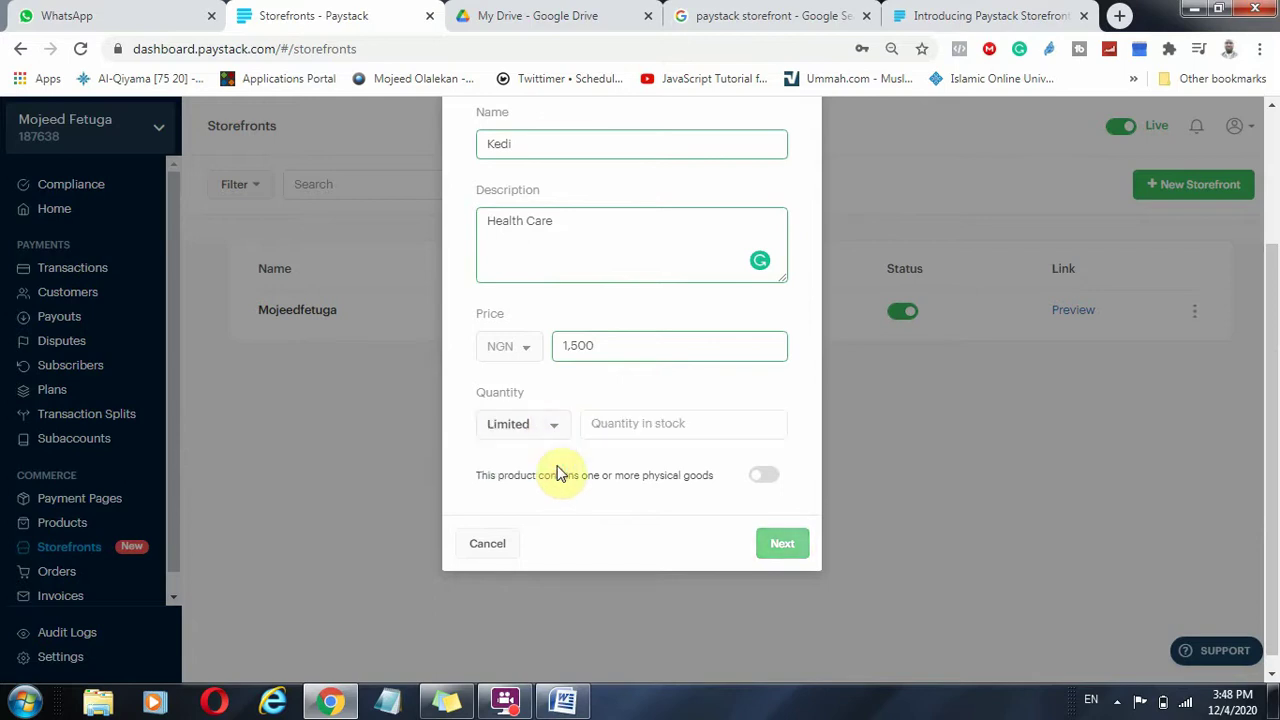
{"action": "left_click", "coordinate": [655, 428]}
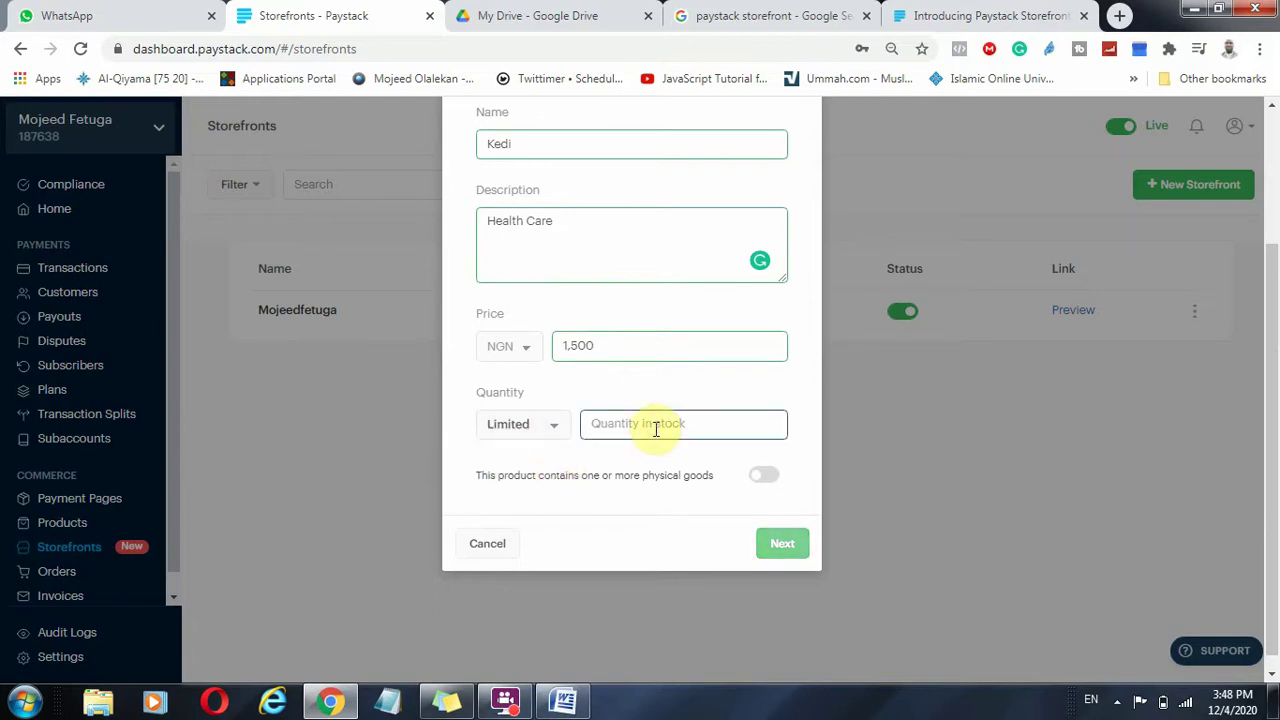
{"action": "type", "text": "20"}
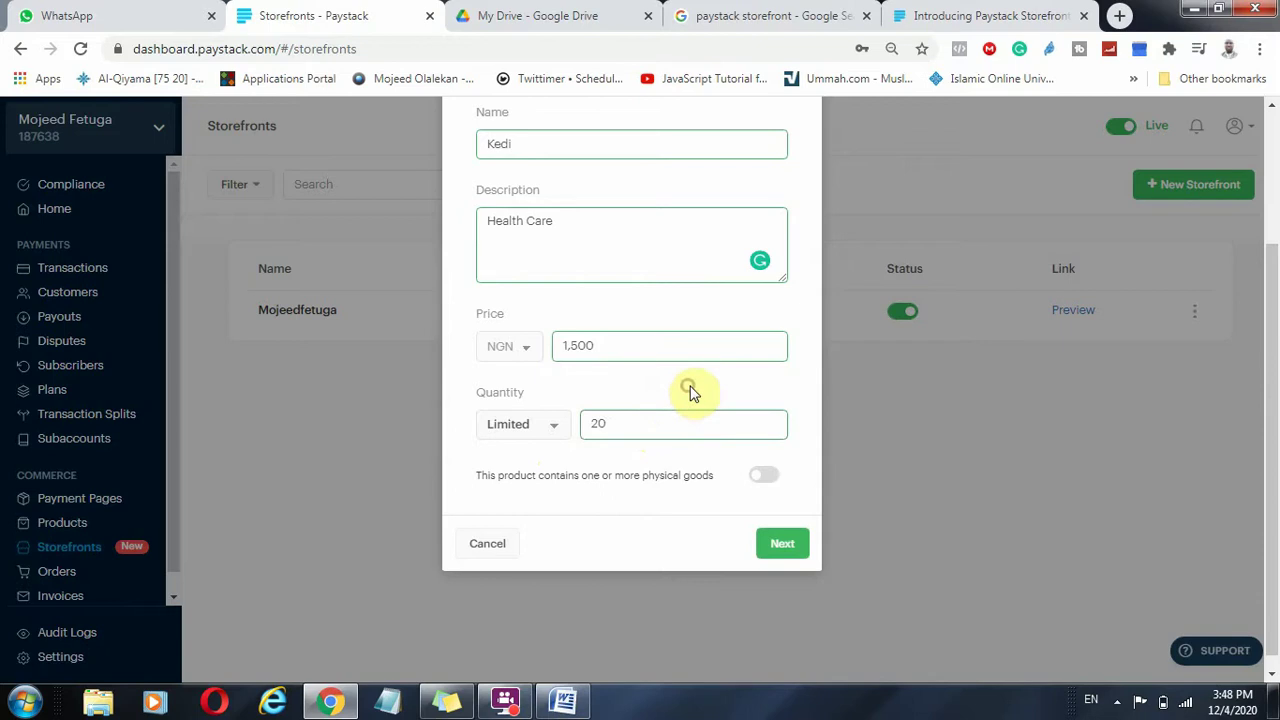
{"action": "left_click", "coordinate": [545, 431]}
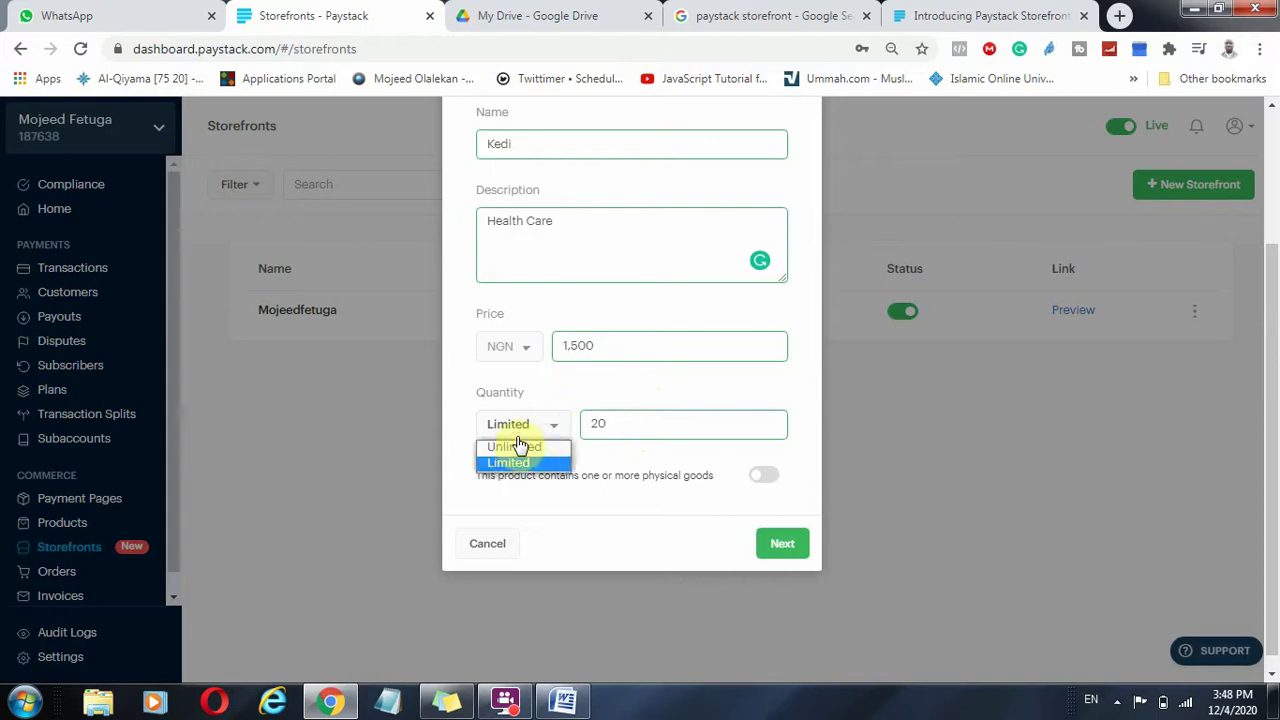
{"action": "left_click", "coordinate": [750, 392]}
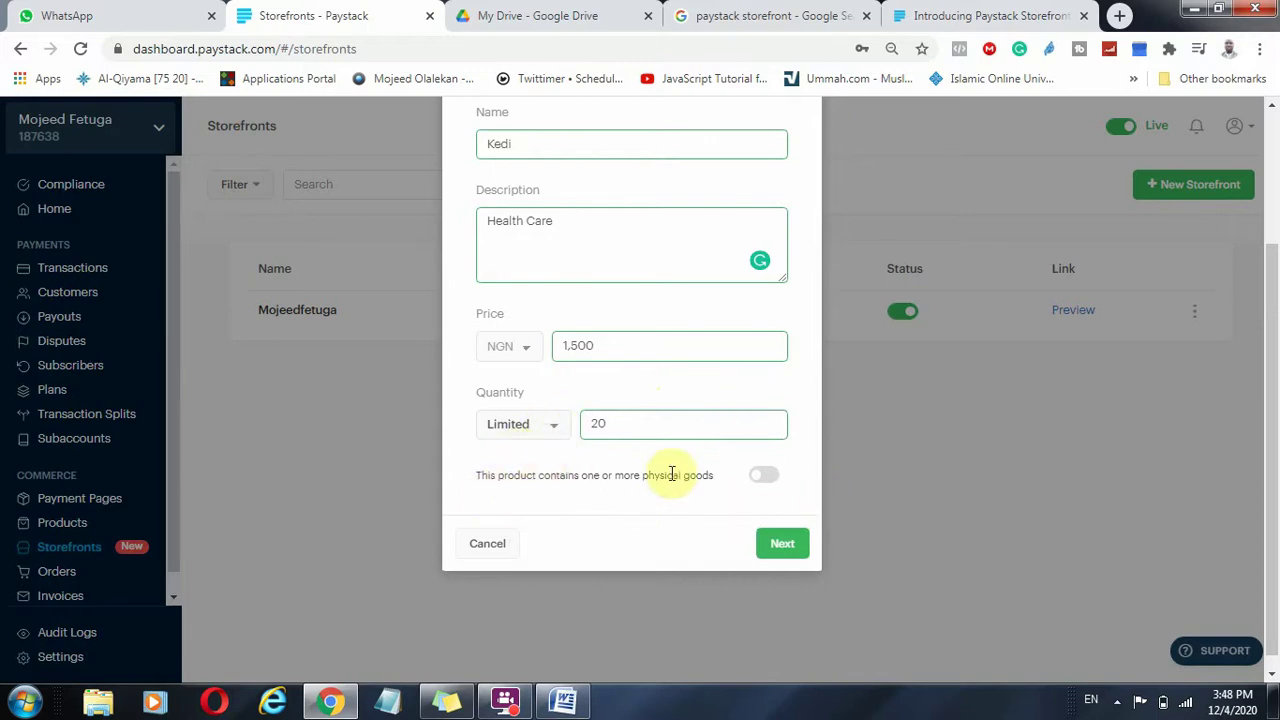
Mark the product as containing physical goods, keeping quantity Limited.
{"action": "left_click_drag", "start_coordinate": [640, 474], "coordinate": [706, 475]}
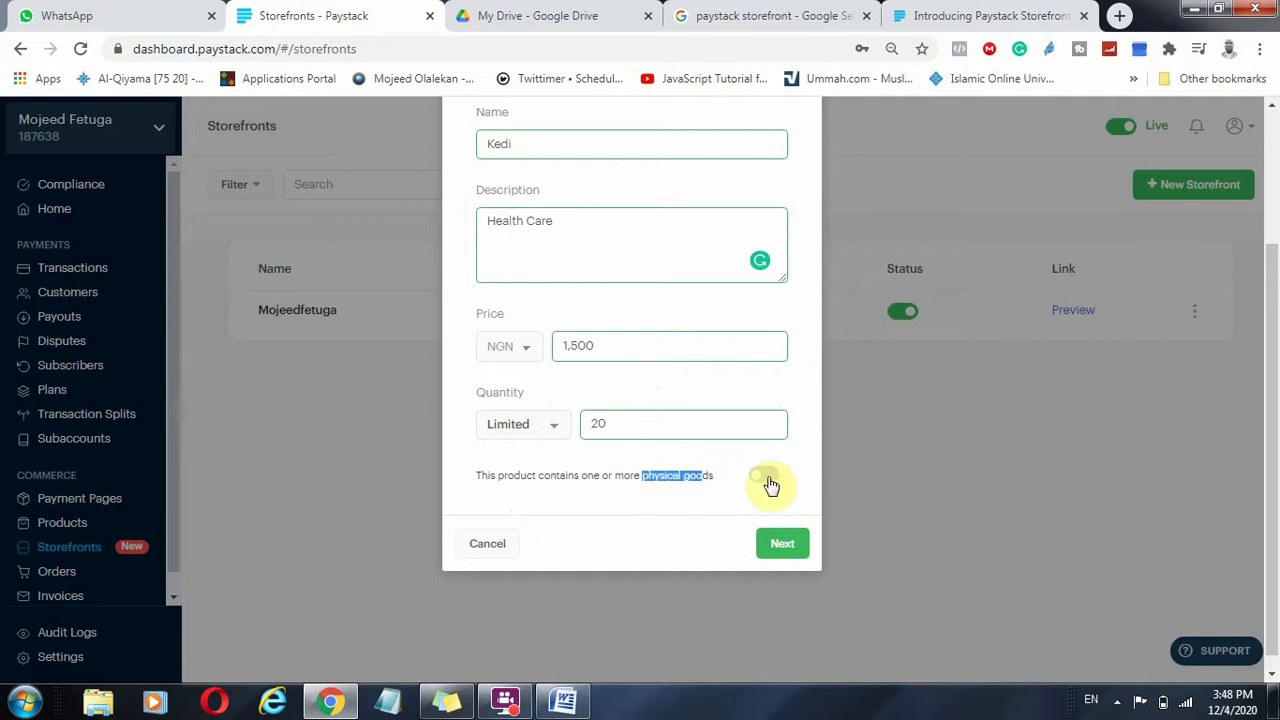
{"action": "left_click", "coordinate": [764, 476]}
{"action": "left_click", "coordinate": [651, 478]}
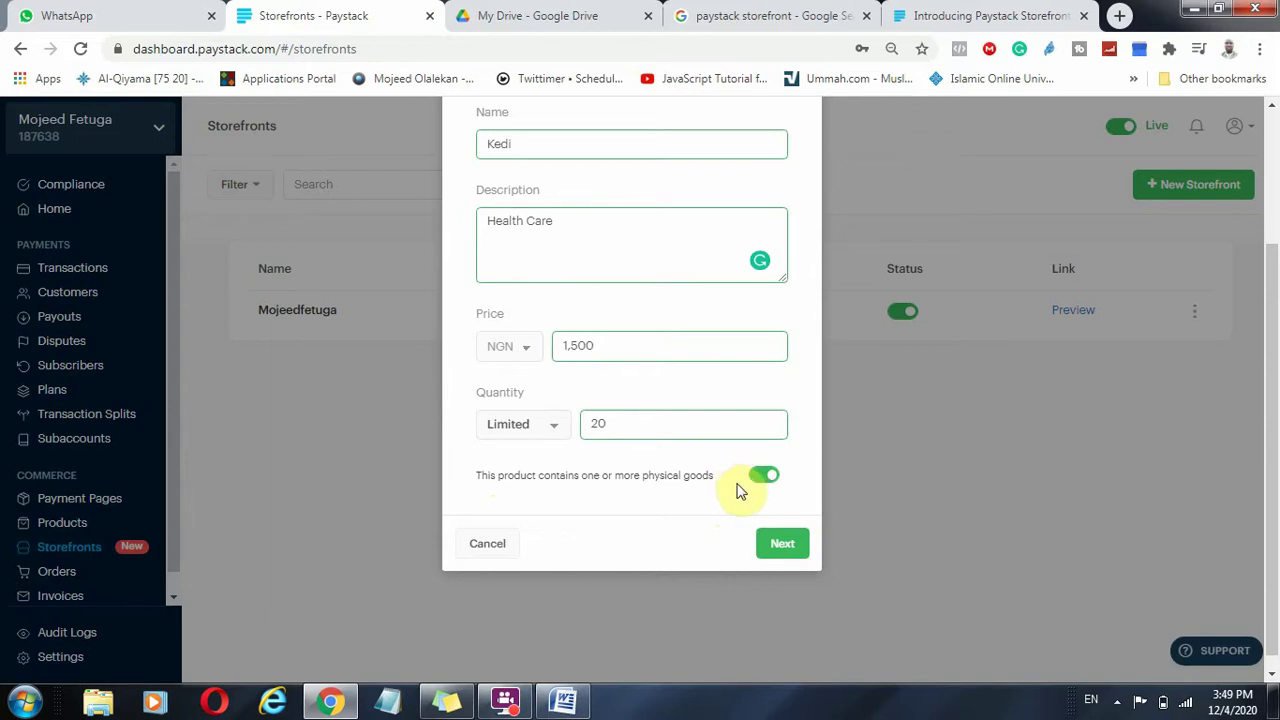
{"action": "left_click", "coordinate": [554, 430]}
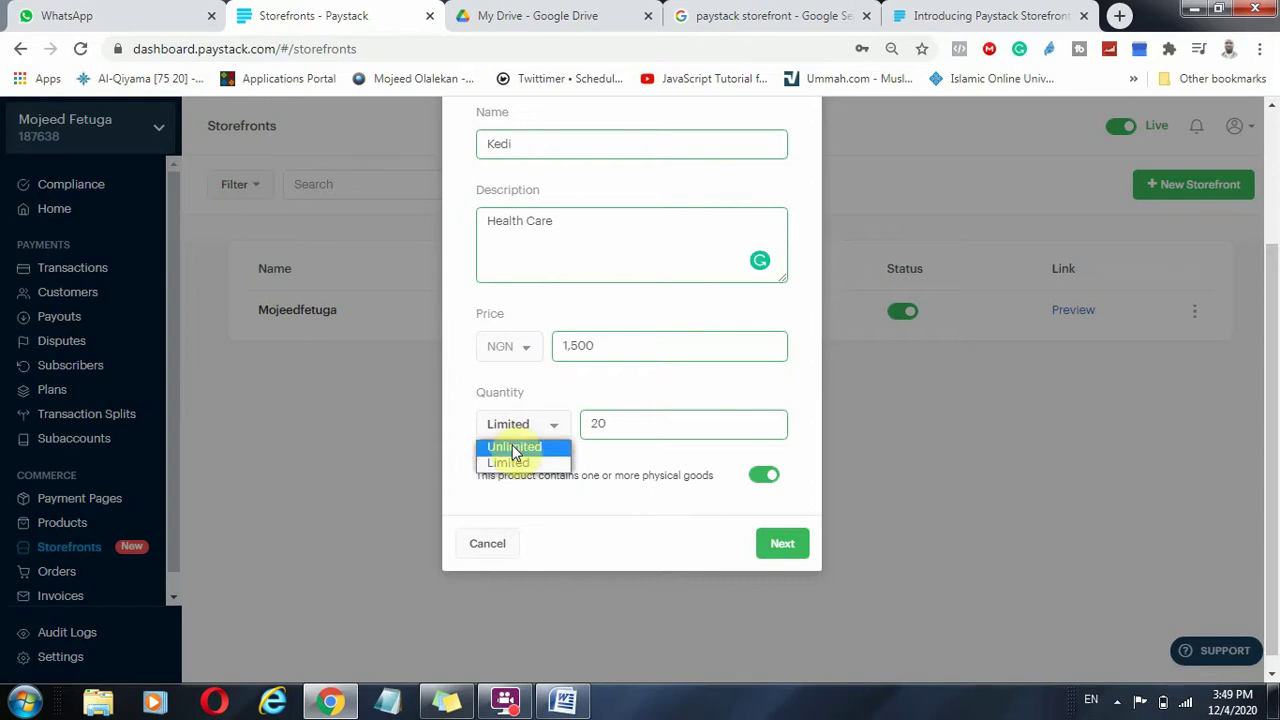
{"action": "left_click", "coordinate": [762, 476]}
{"action": "left_click", "coordinate": [765, 470]}
{"action": "left_click", "coordinate": [803, 503]}
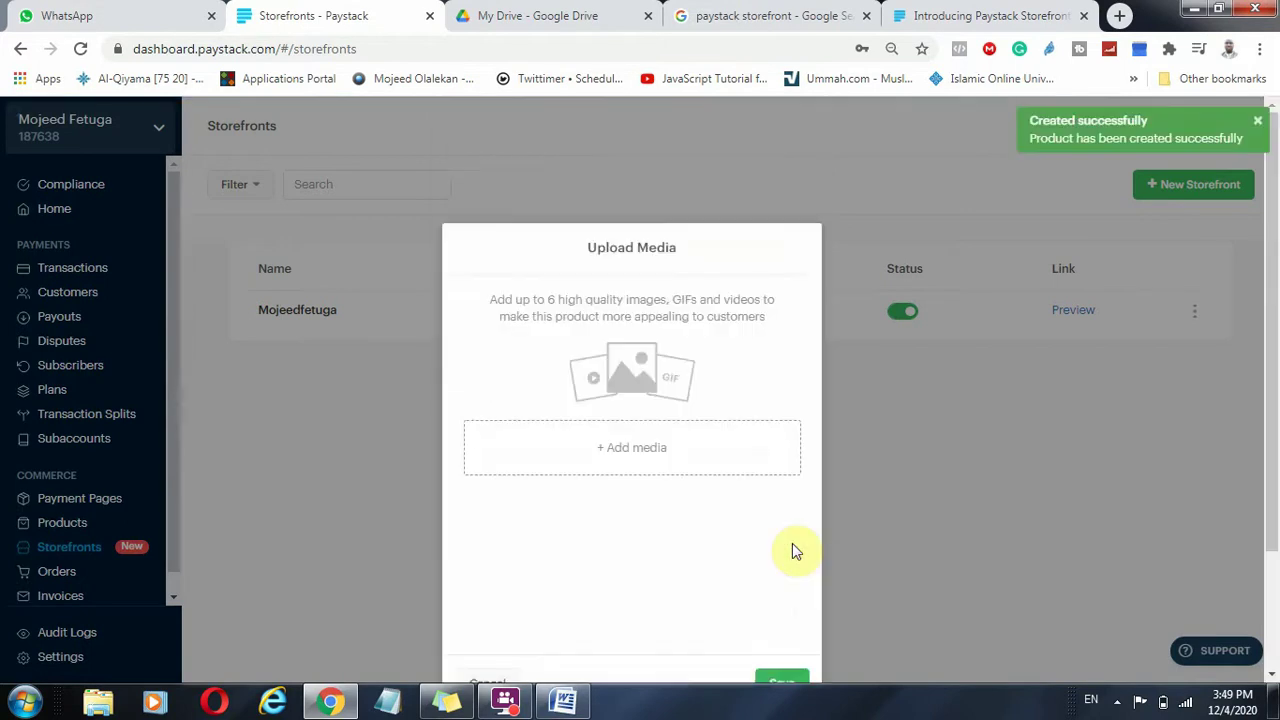
Upload fohow sanitarypad.jpg from Desktop > my files as the product's image.
{"action": "scroll", "coordinate": [823, 494], "scroll_direction": "down", "scroll_amount": 2}
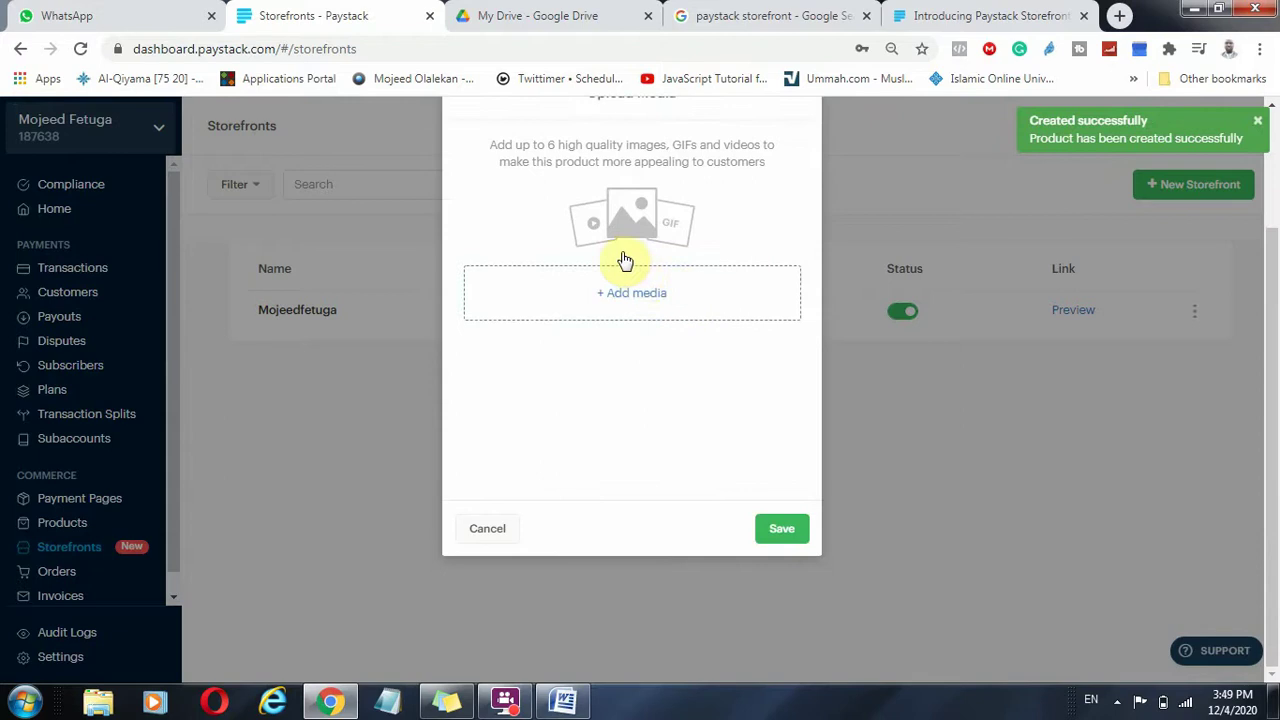
{"action": "scroll", "coordinate": [583, 224], "scroll_direction": "up", "scroll_amount": 1}
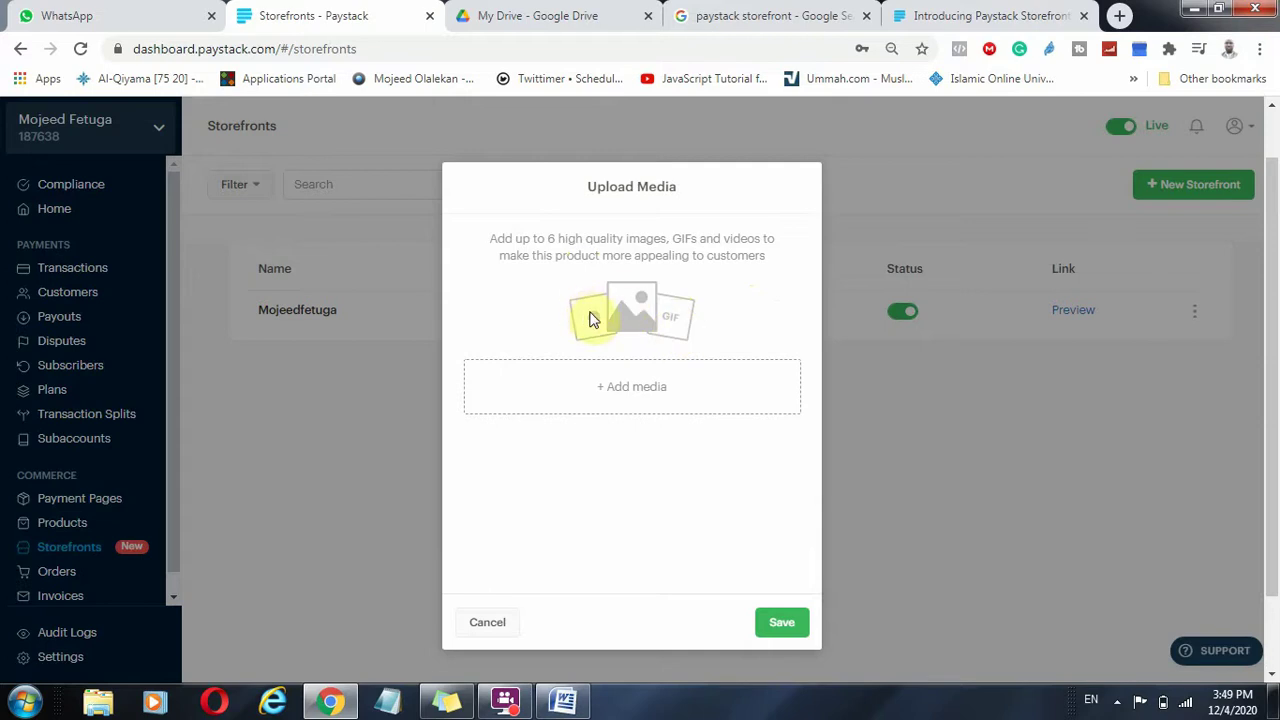
{"action": "left_click", "coordinate": [659, 390]}
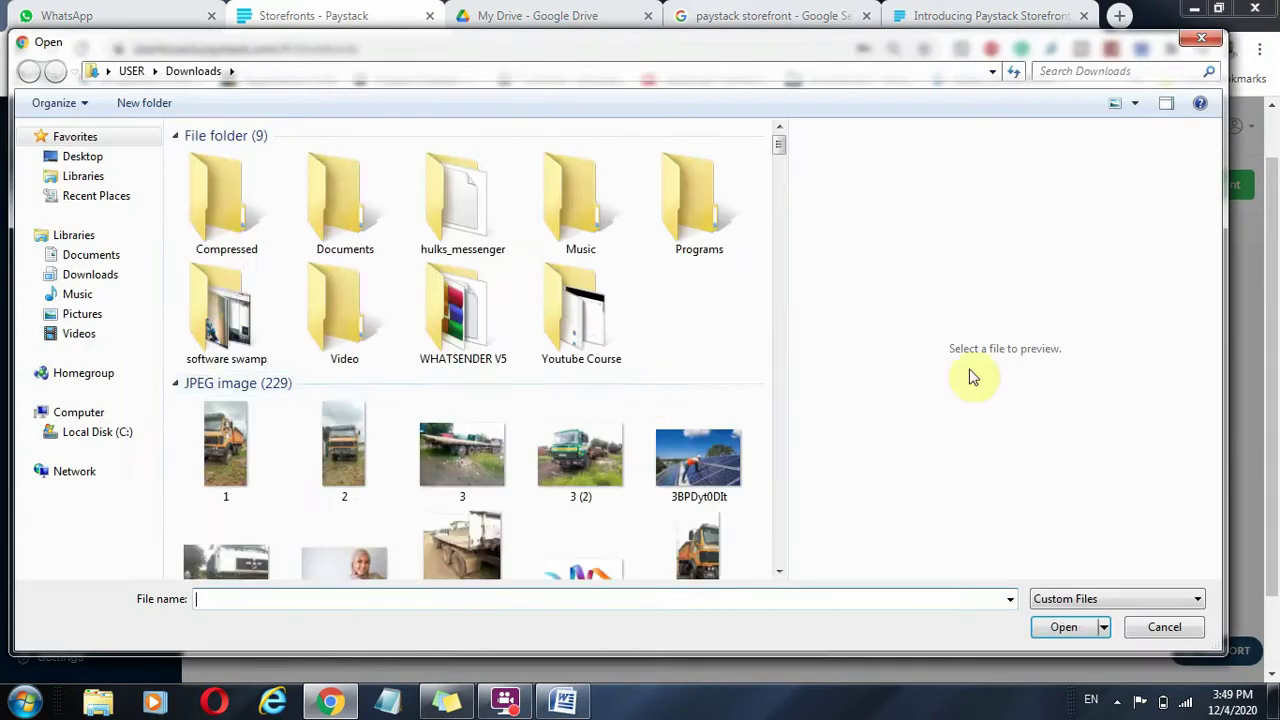
{"action": "left_click", "coordinate": [106, 160]}
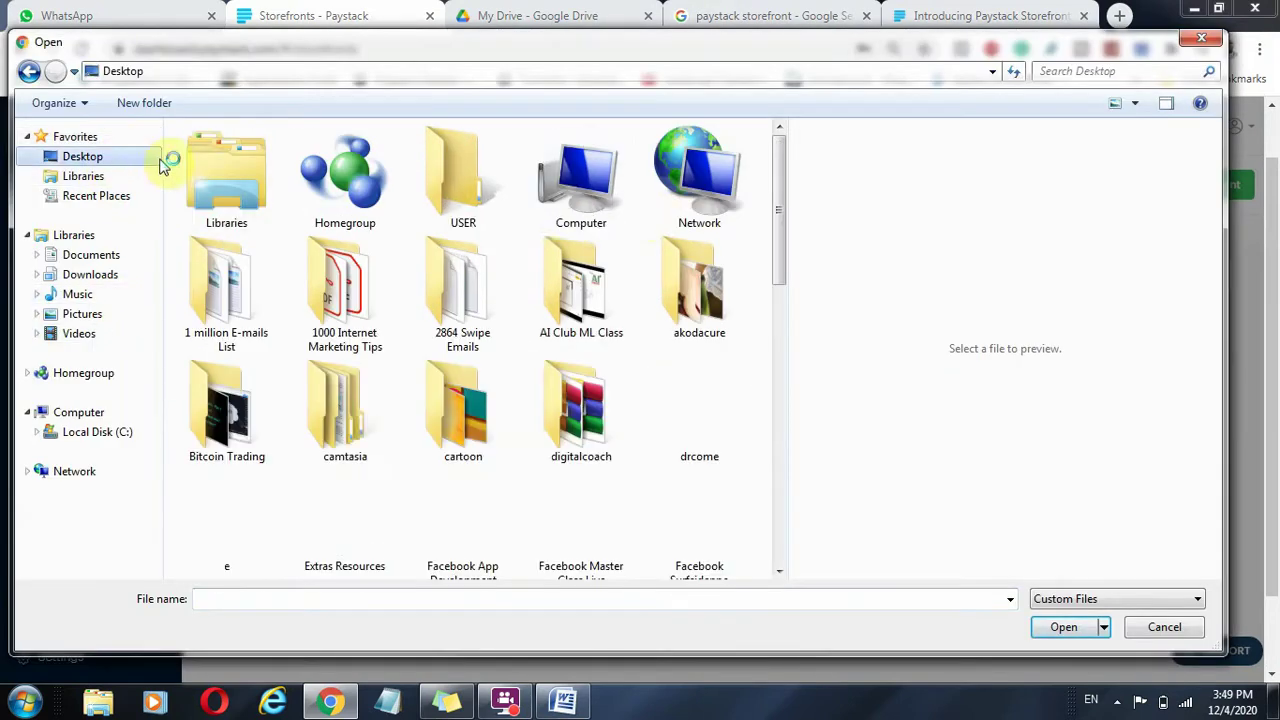
{"action": "left_click_drag", "start_coordinate": [780, 194], "coordinate": [806, 360]}
{"action": "double_click", "coordinate": [746, 288]}
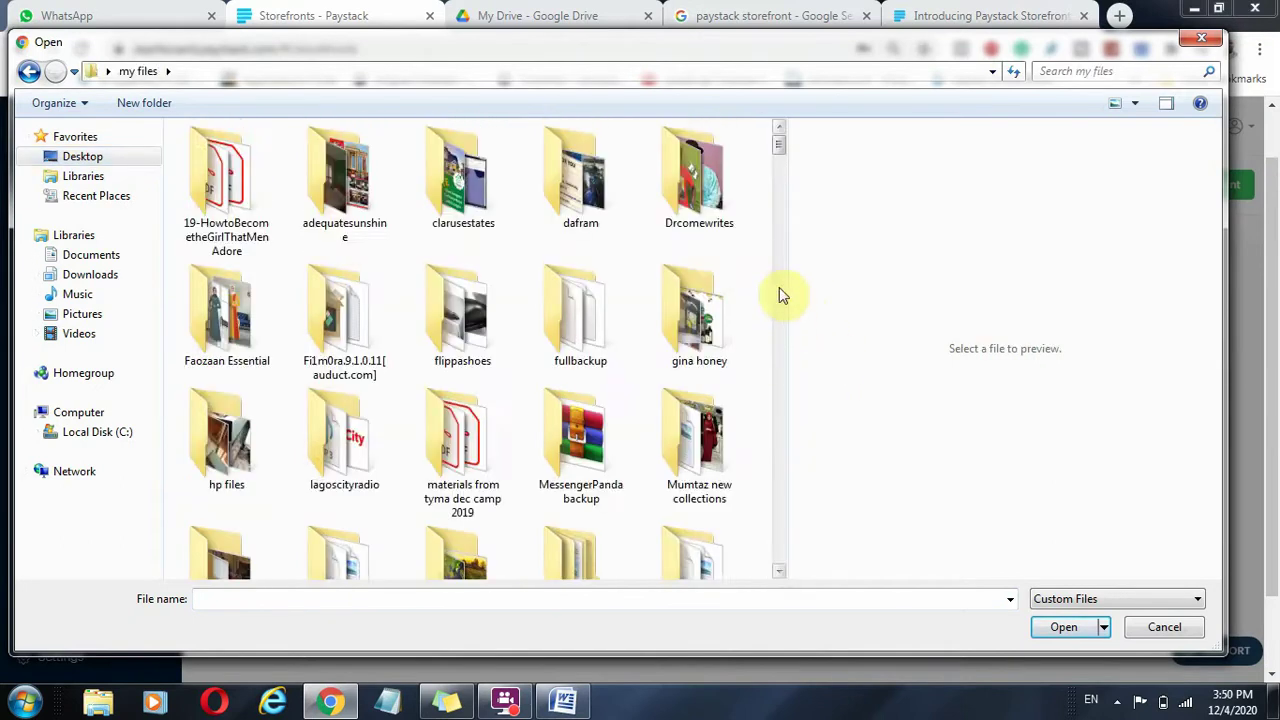
{"action": "left_click_drag", "start_coordinate": [780, 155], "coordinate": [803, 274]}
{"action": "scroll", "coordinate": [480, 420], "scroll_direction": "up", "scroll_amount": 2}
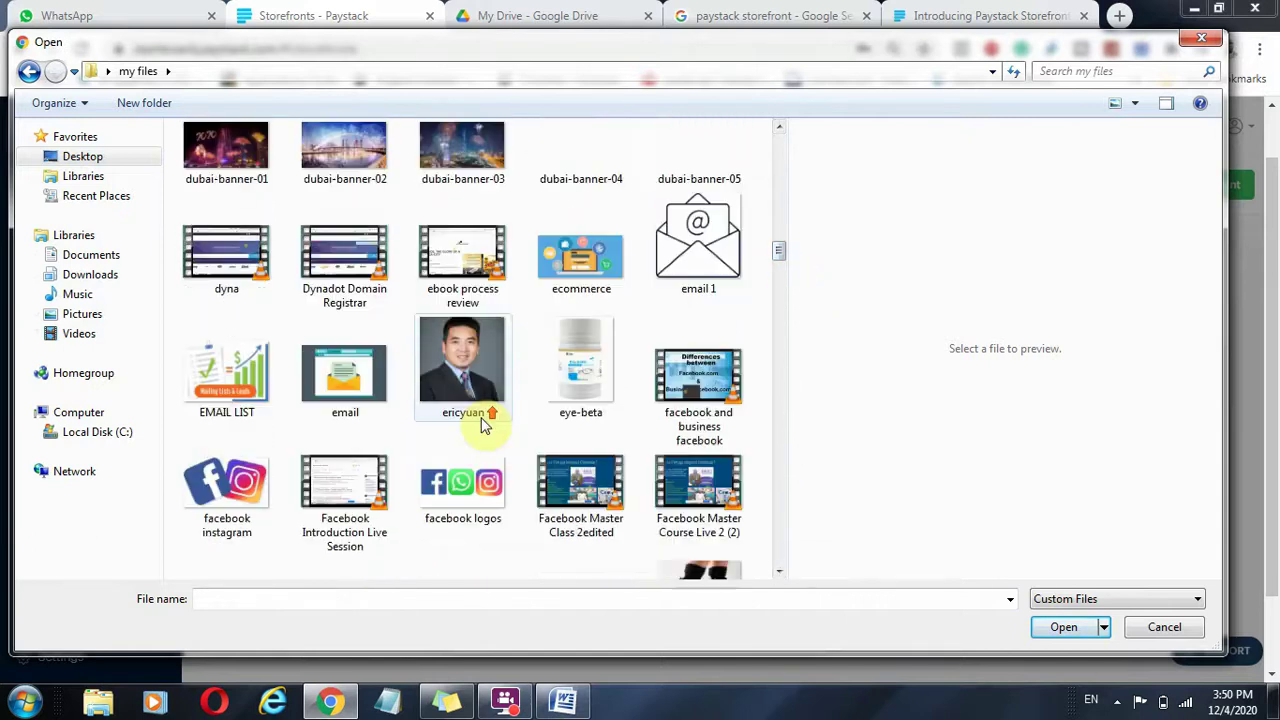
{"action": "scroll", "coordinate": [480, 420], "scroll_direction": "down", "scroll_amount": 6}
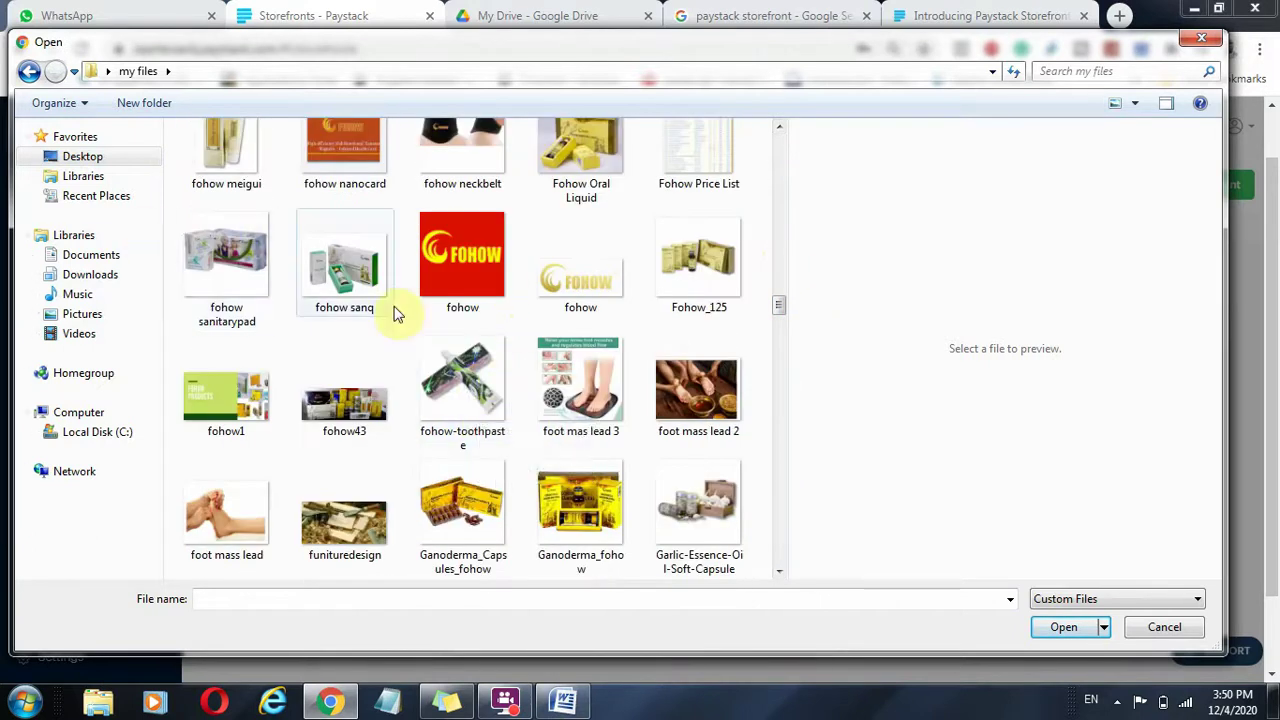
{"action": "left_click", "coordinate": [230, 262]}
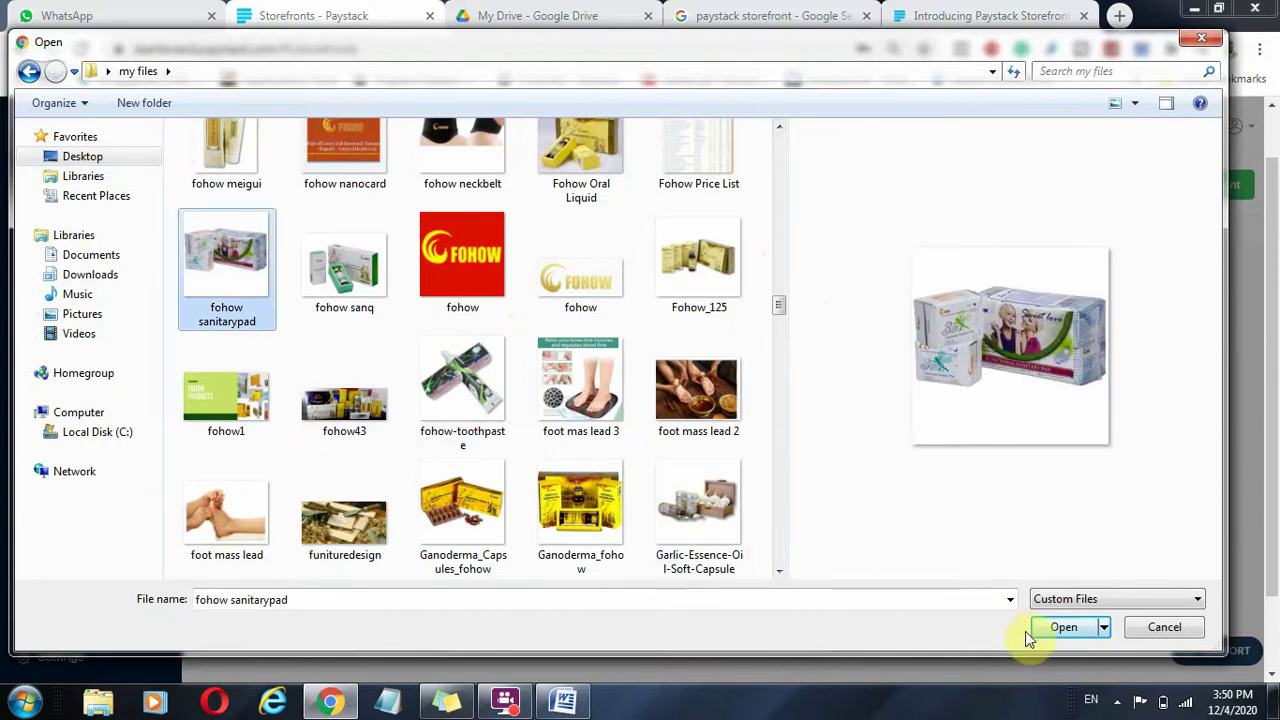
{"action": "left_click", "coordinate": [1064, 628]}
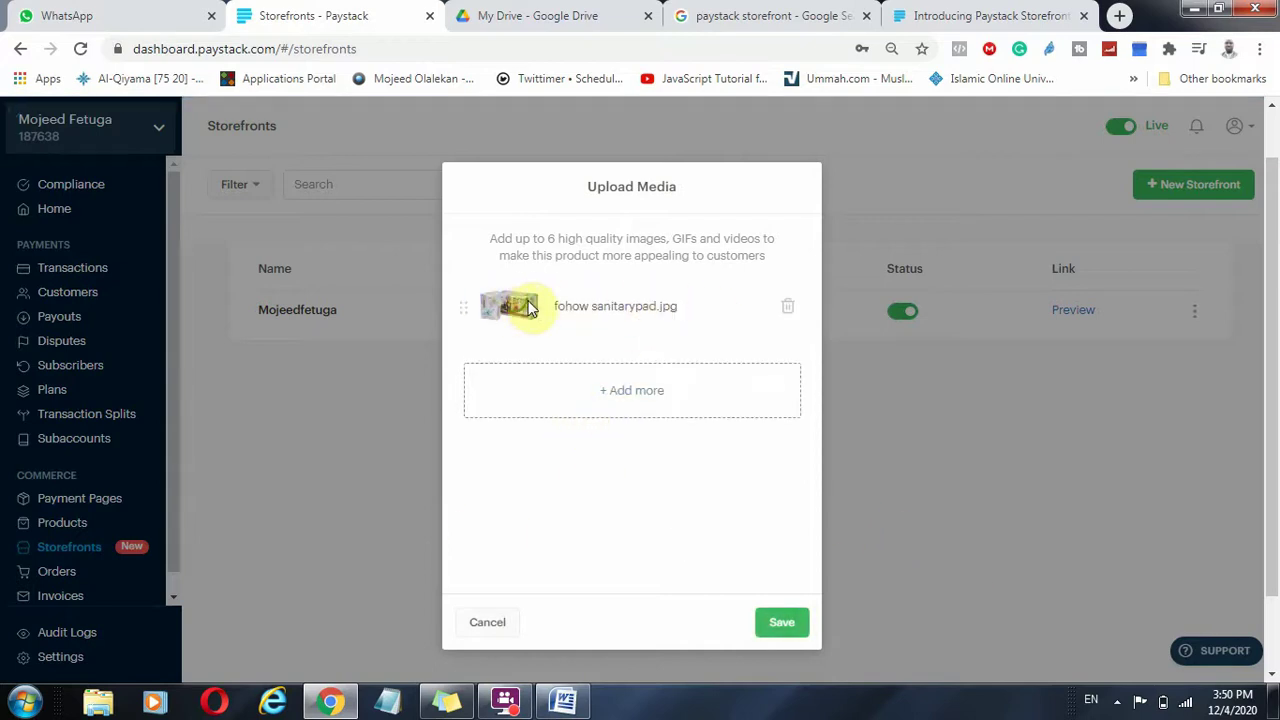
Add the compound danshen tablet, imagesguifei bao, linchzhi-700x700 and linzi images to the product.
{"action": "left_click", "coordinate": [632, 393]}
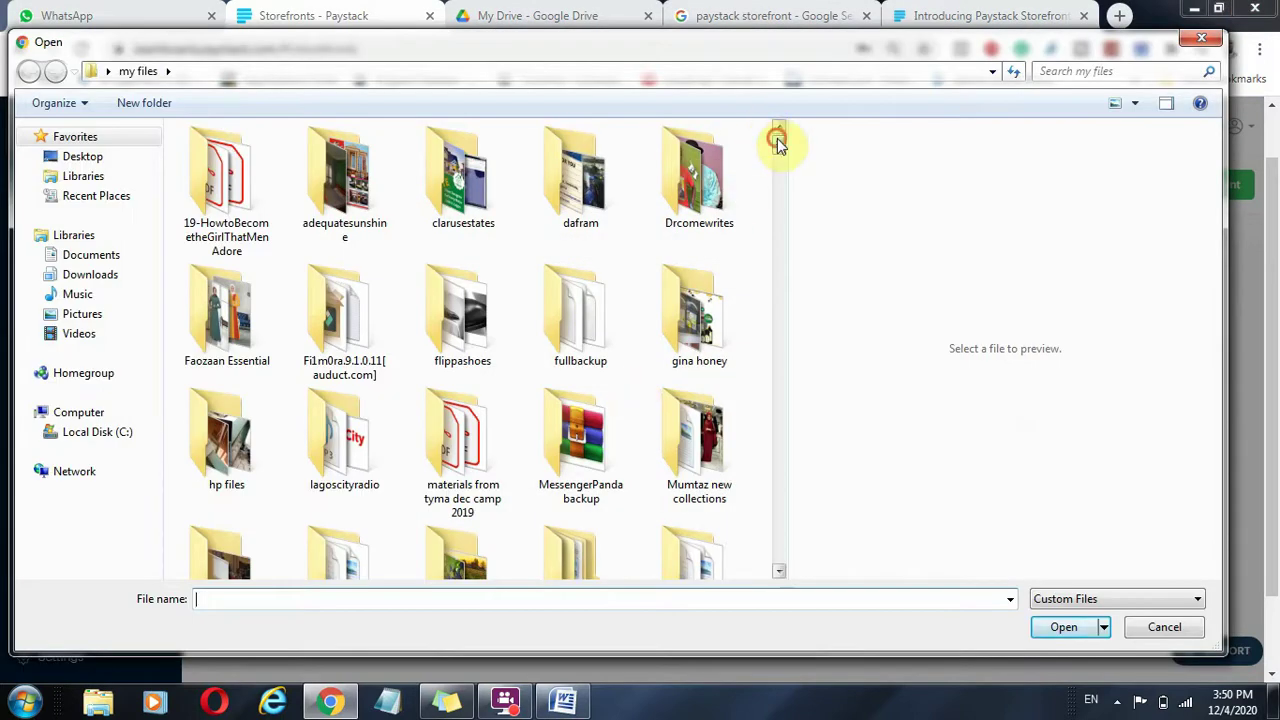
{"action": "left_click_drag", "start_coordinate": [777, 138], "coordinate": [785, 290]}
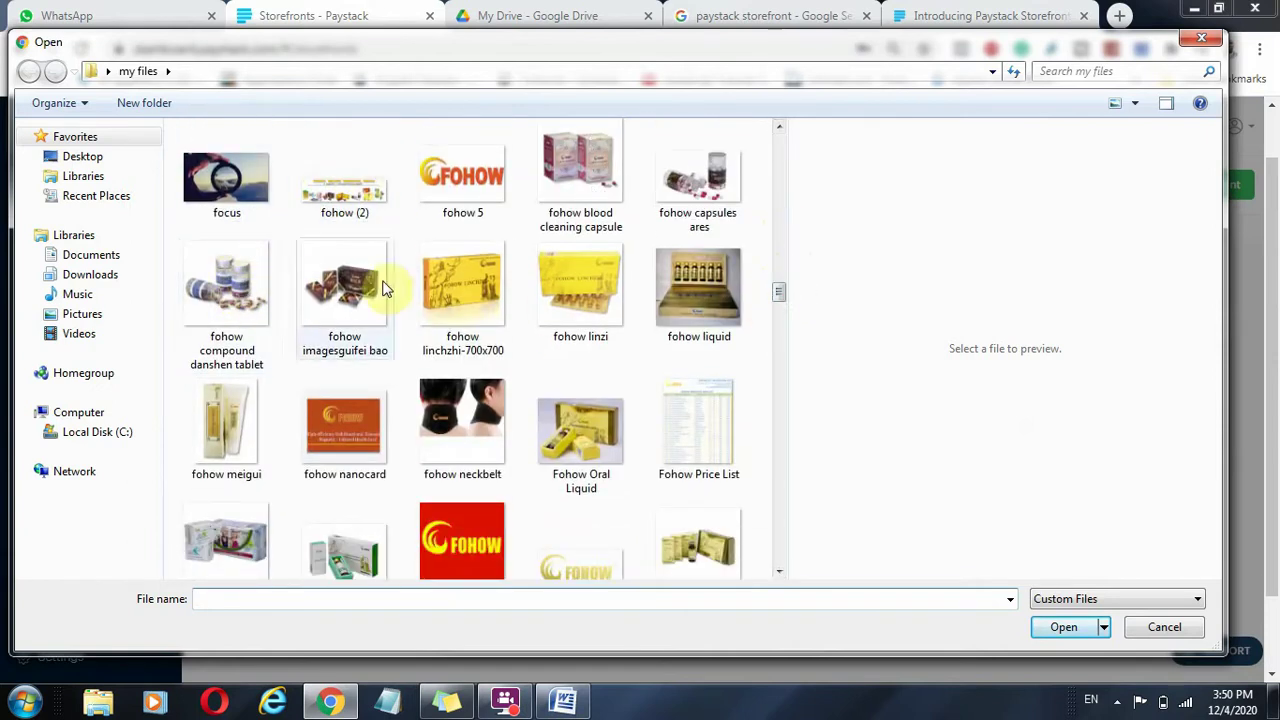
{"action": "left_click", "coordinate": [245, 285]}
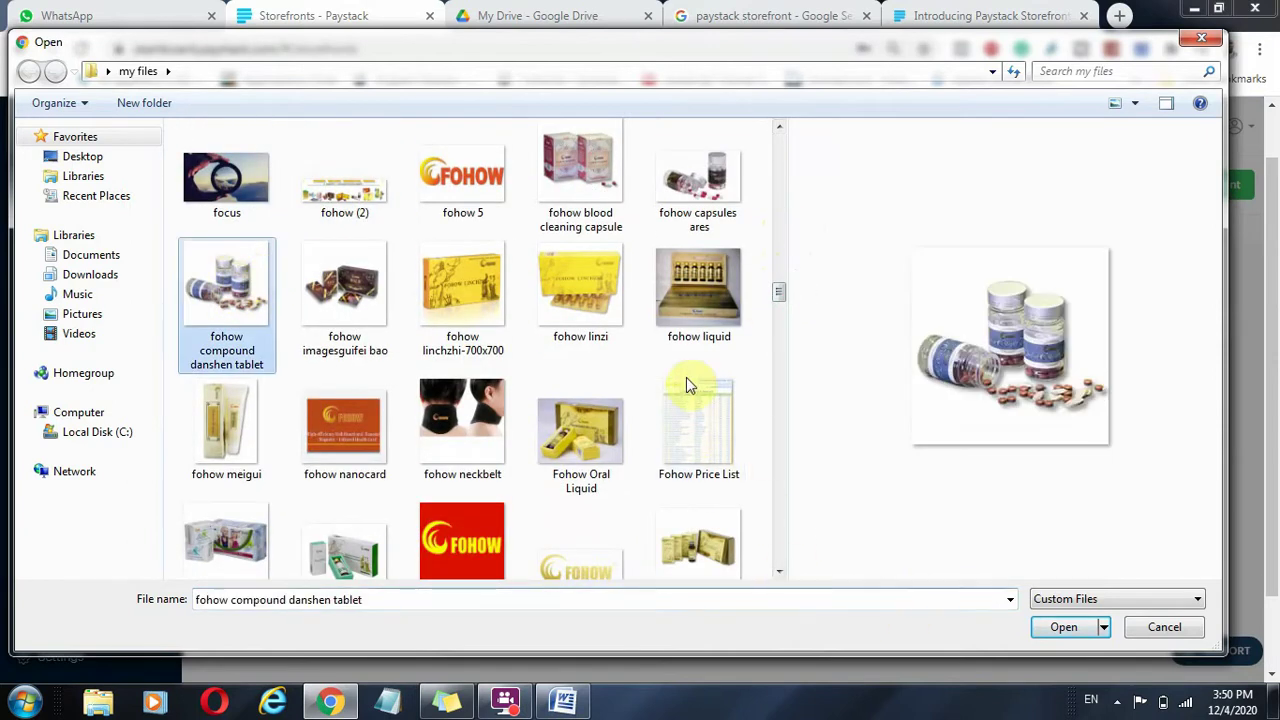
{"action": "left_click", "coordinate": [383, 305], "text": "ctrl"}
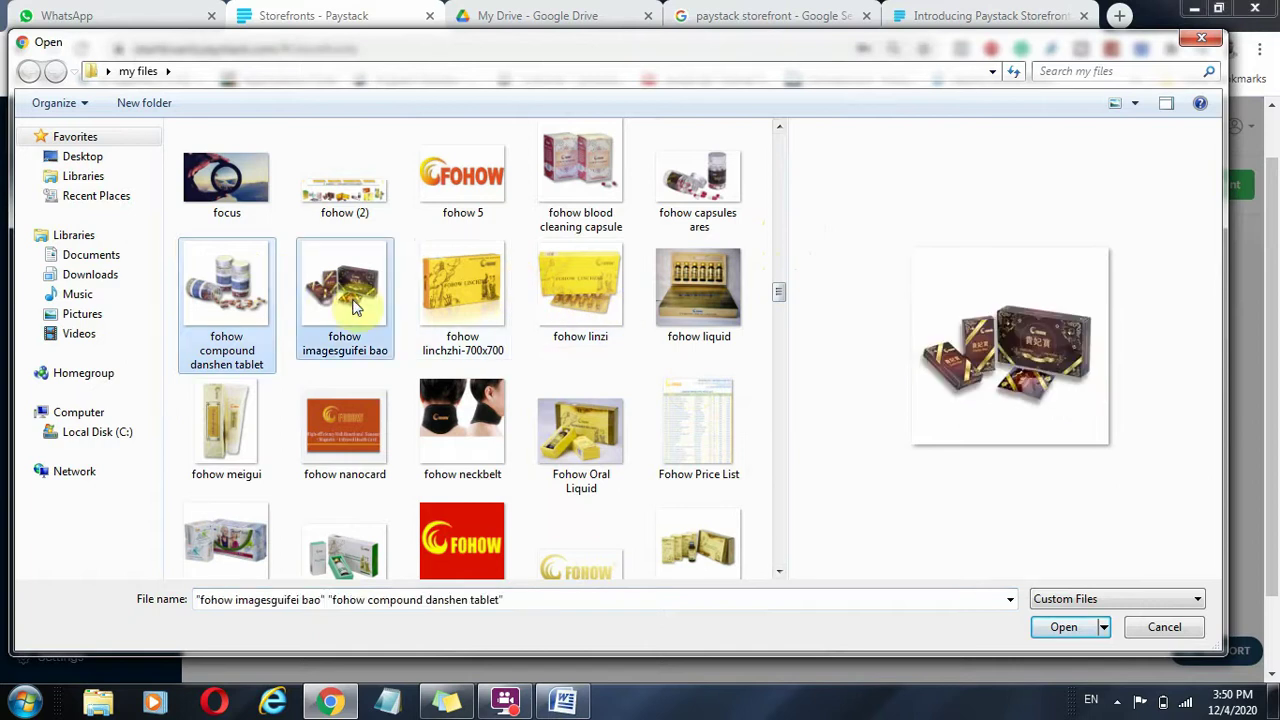
{"action": "left_click", "coordinate": [491, 306], "text": "ctrl"}
{"action": "left_click", "coordinate": [577, 322], "text": "ctrl"}
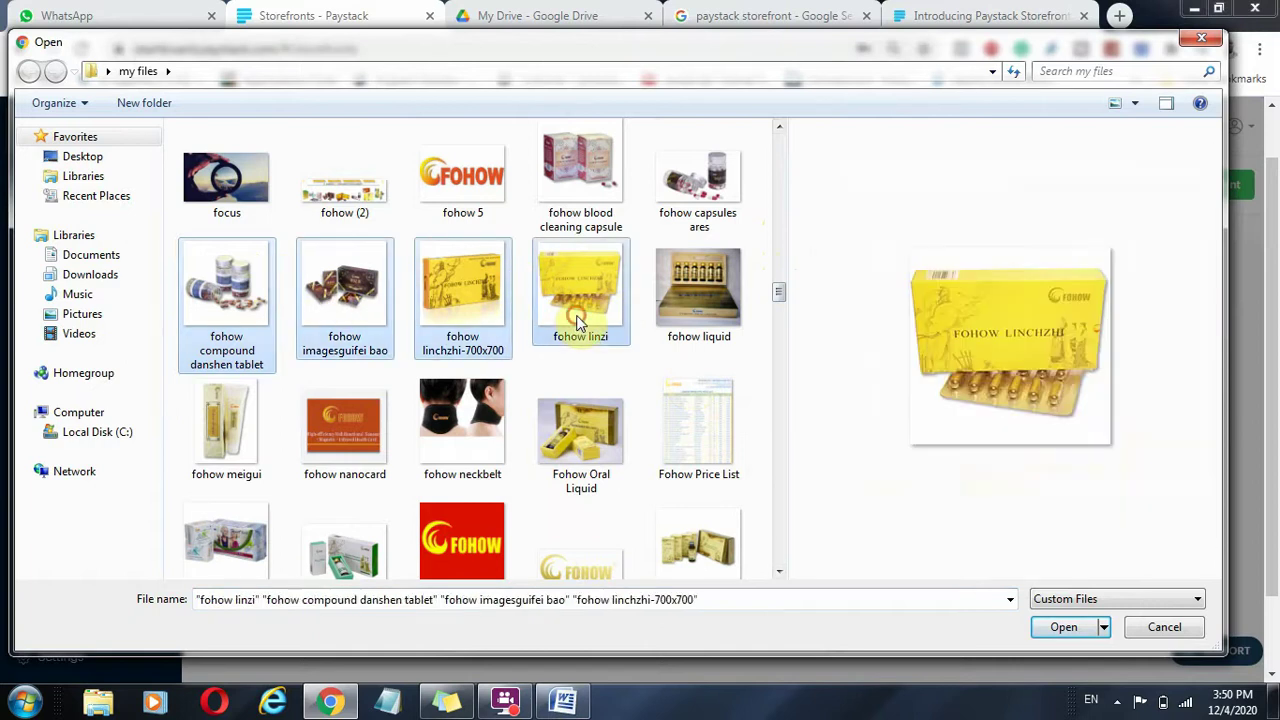
{"action": "left_click", "coordinate": [1078, 628]}
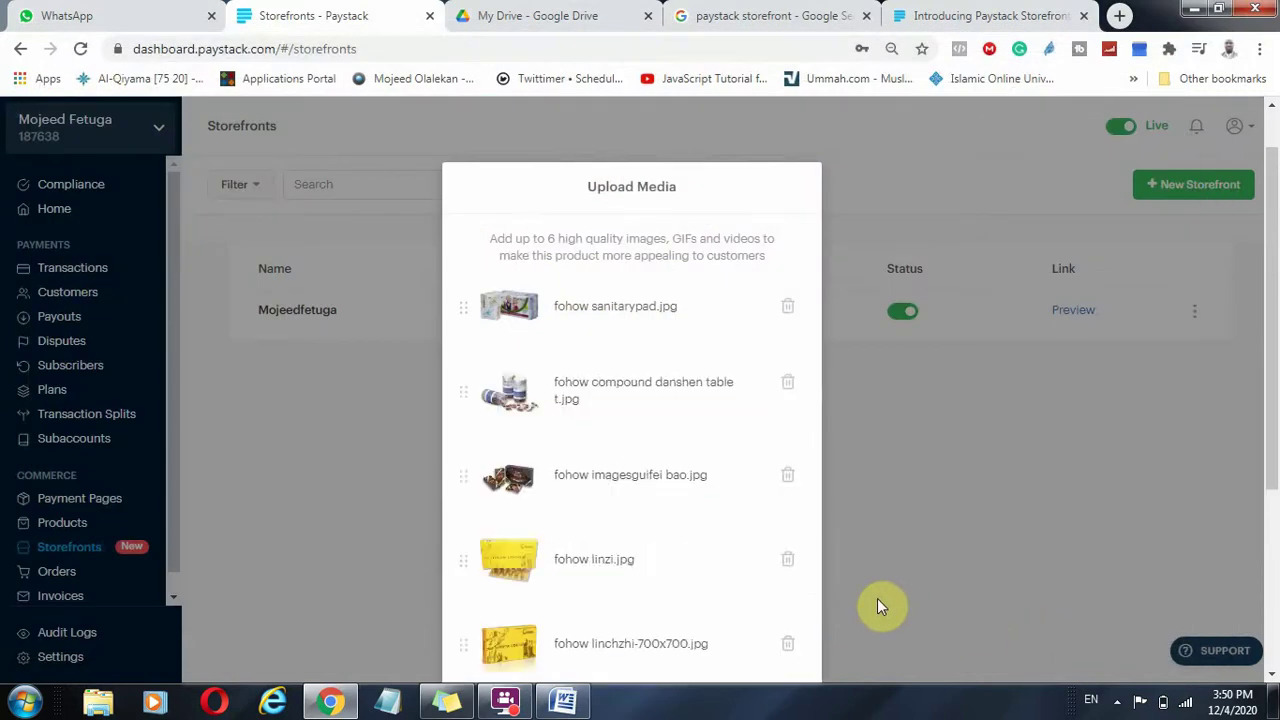
Delete the extra linchzhi image from the product's media list.
{"action": "scroll", "coordinate": [591, 515], "scroll_direction": "down", "scroll_amount": 3}
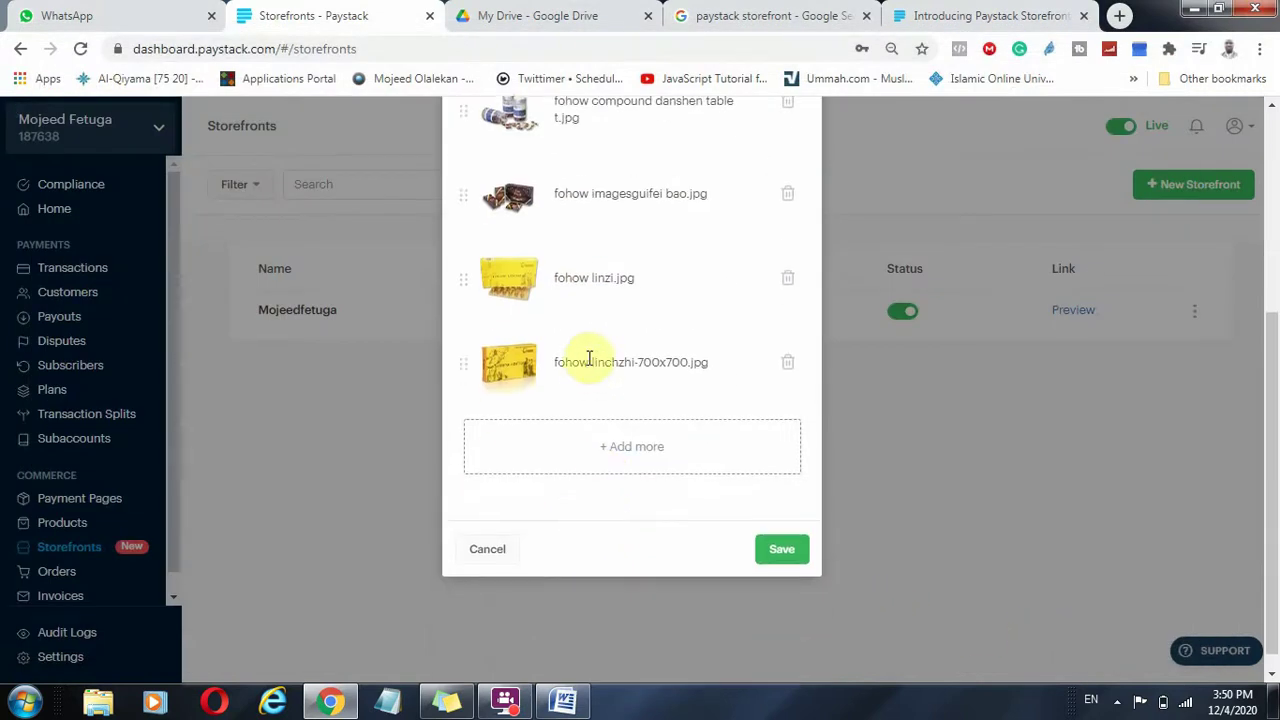
{"action": "scroll", "coordinate": [586, 320], "scroll_direction": "up", "scroll_amount": 2}
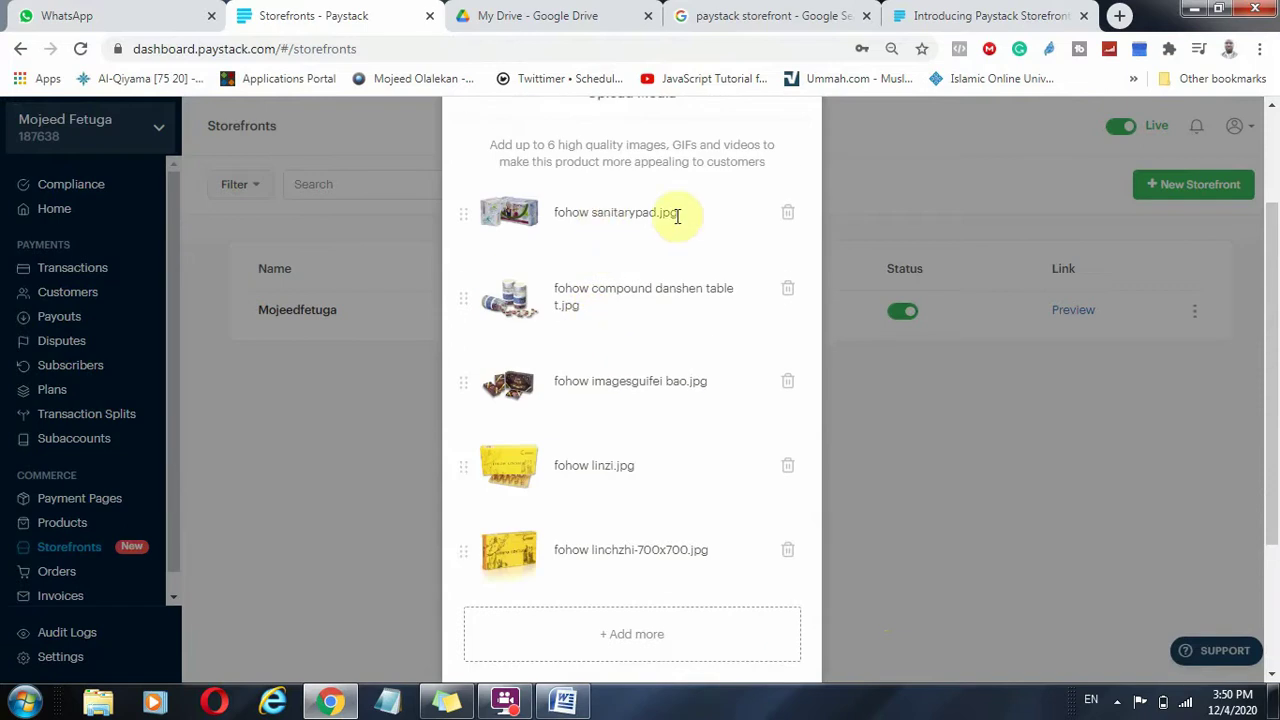
{"action": "left_click", "coordinate": [789, 556]}
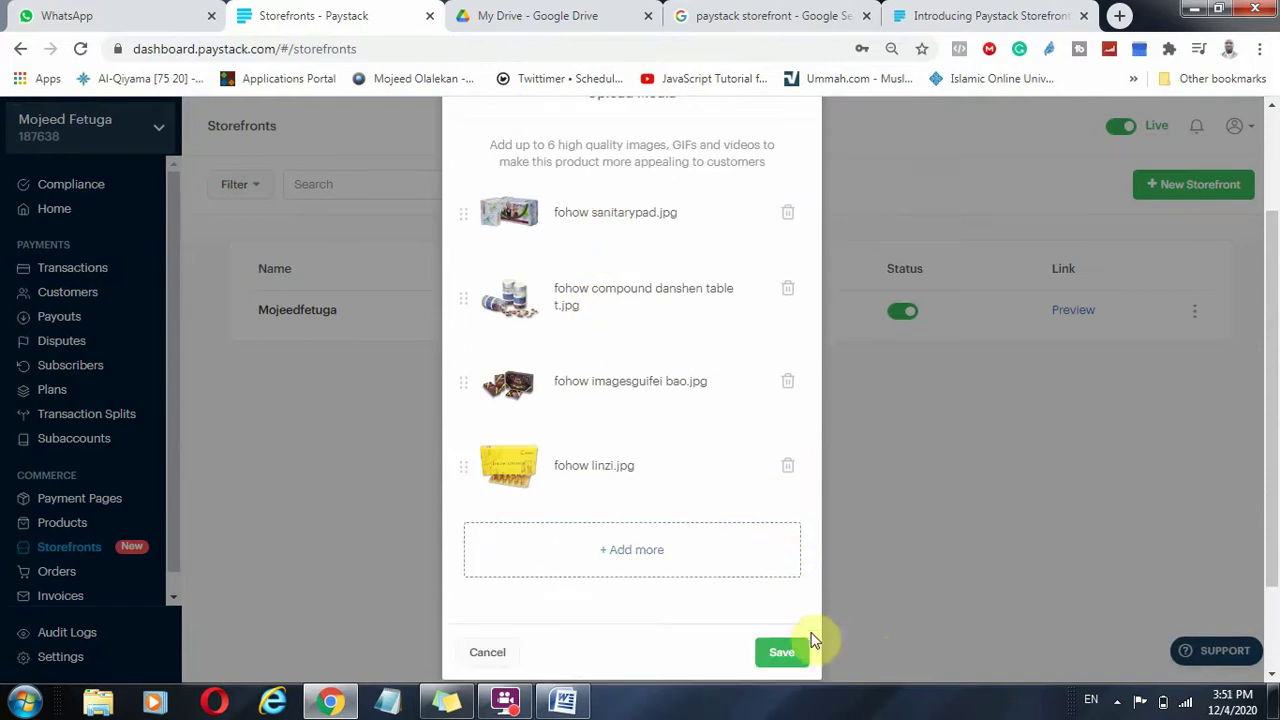
Save the Kedi product and dismiss the inventory tip.
{"action": "left_click", "coordinate": [785, 652]}
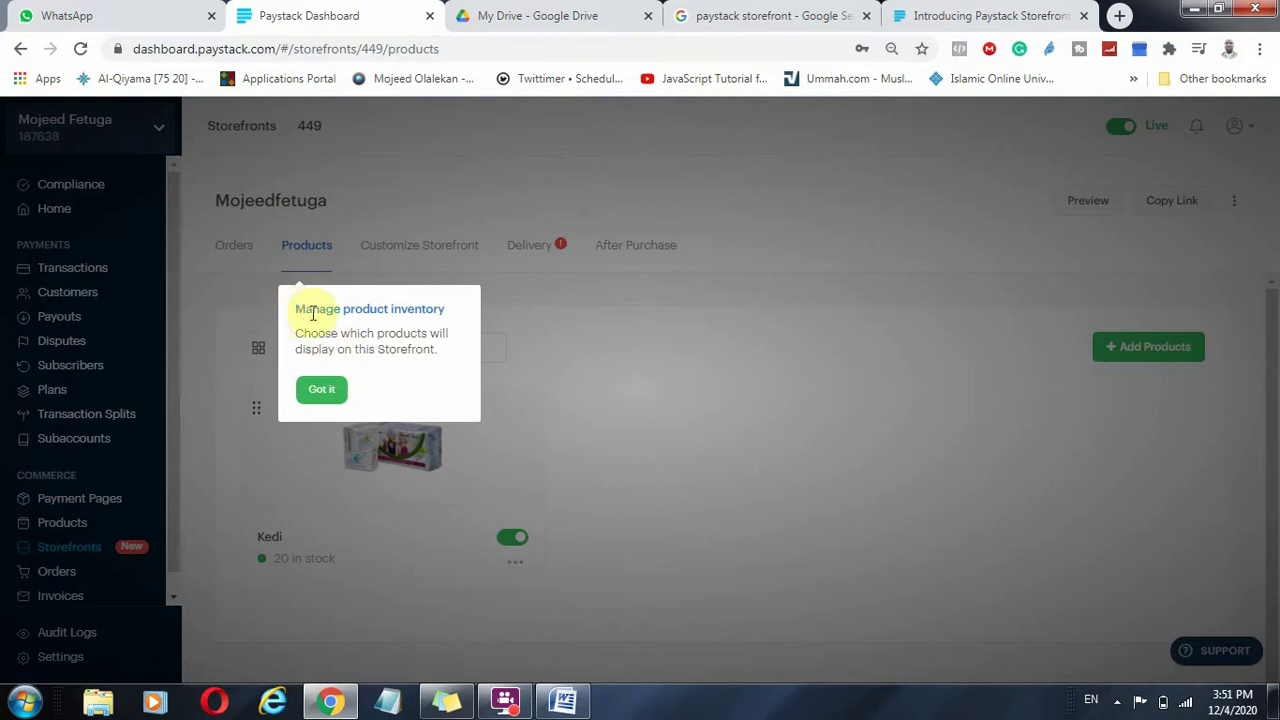
{"action": "left_click", "coordinate": [320, 388]}
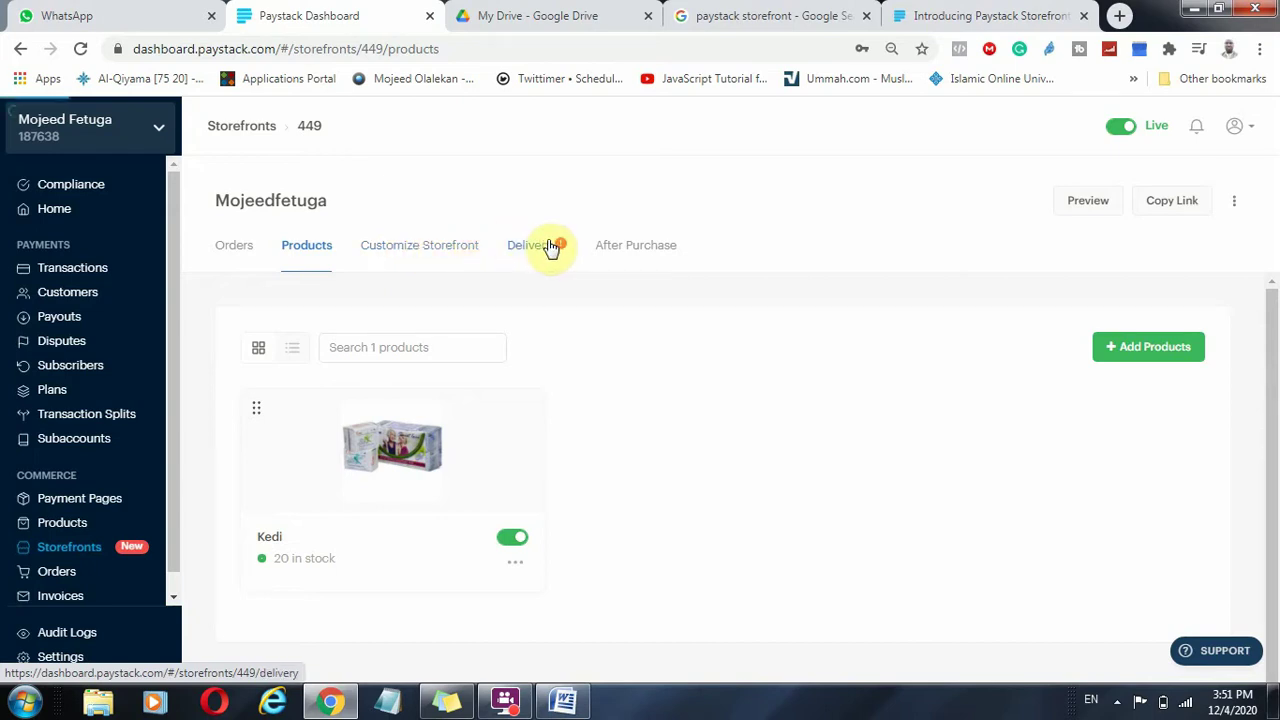
Set delivery address to Required and delivery note to Optional in the storefront's Delivery settings.
{"action": "left_click", "coordinate": [550, 247]}
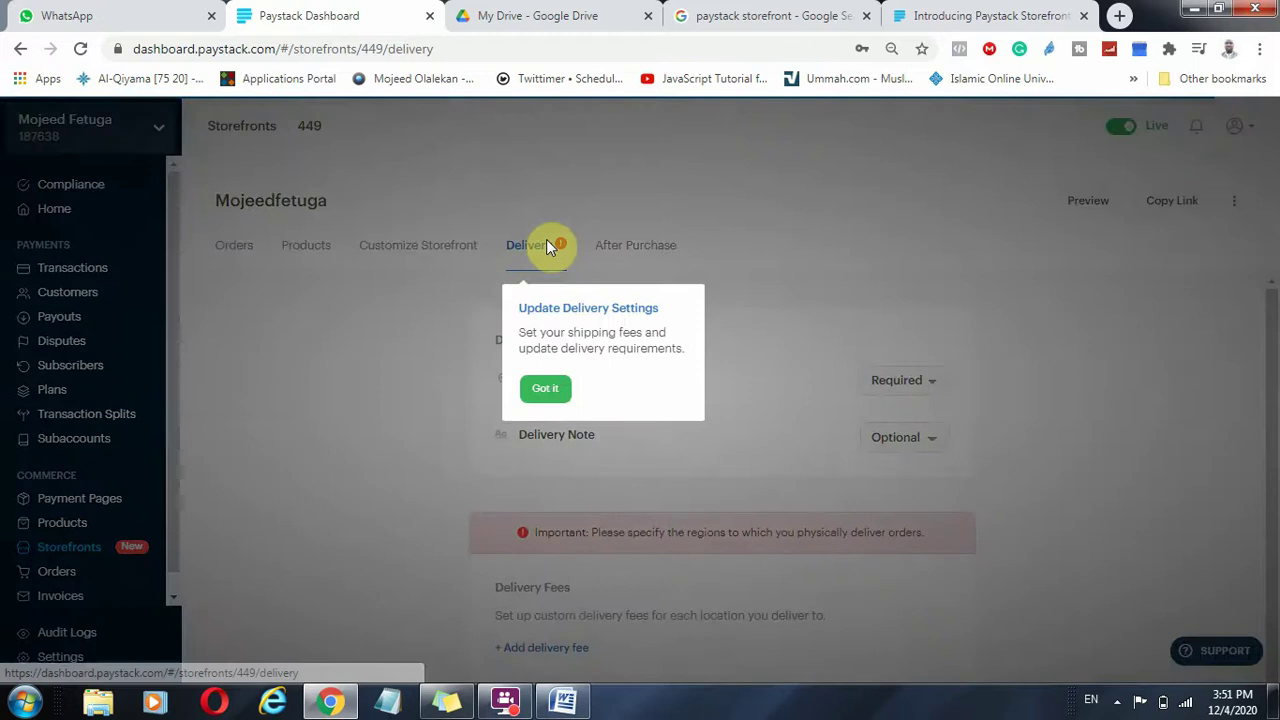
{"action": "left_click", "coordinate": [545, 389]}
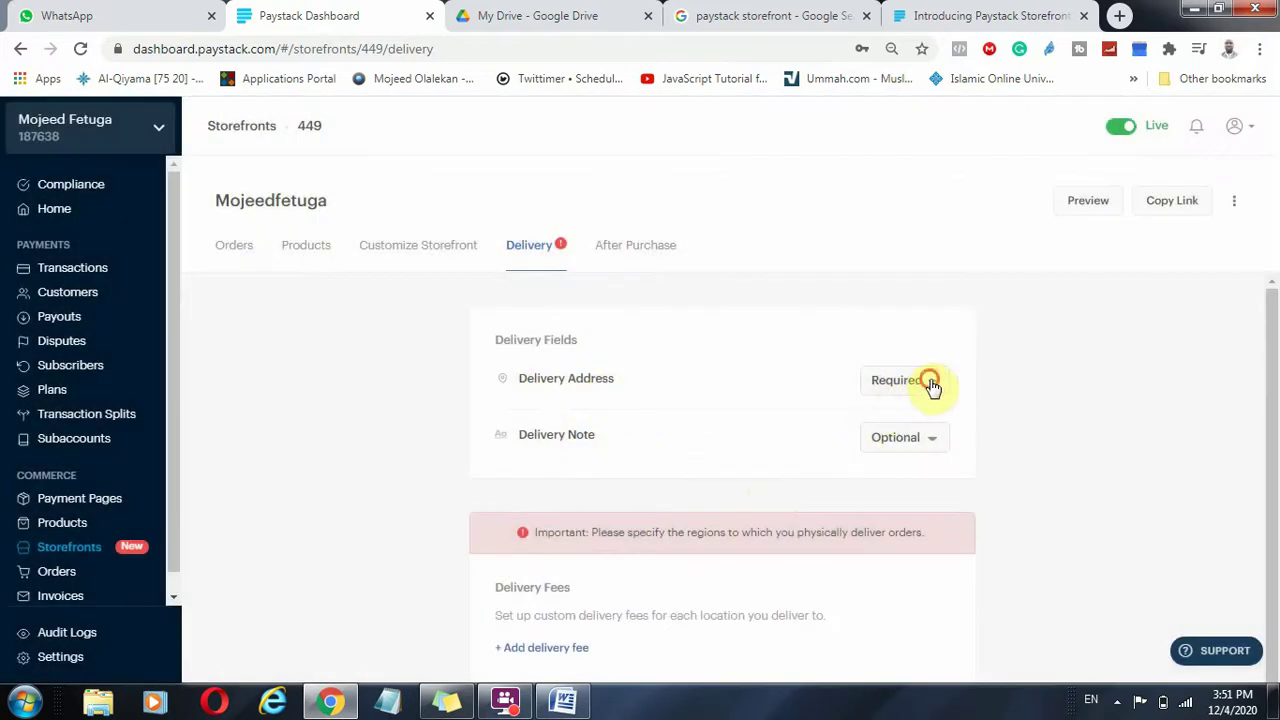
{"action": "left_click", "coordinate": [930, 384]}
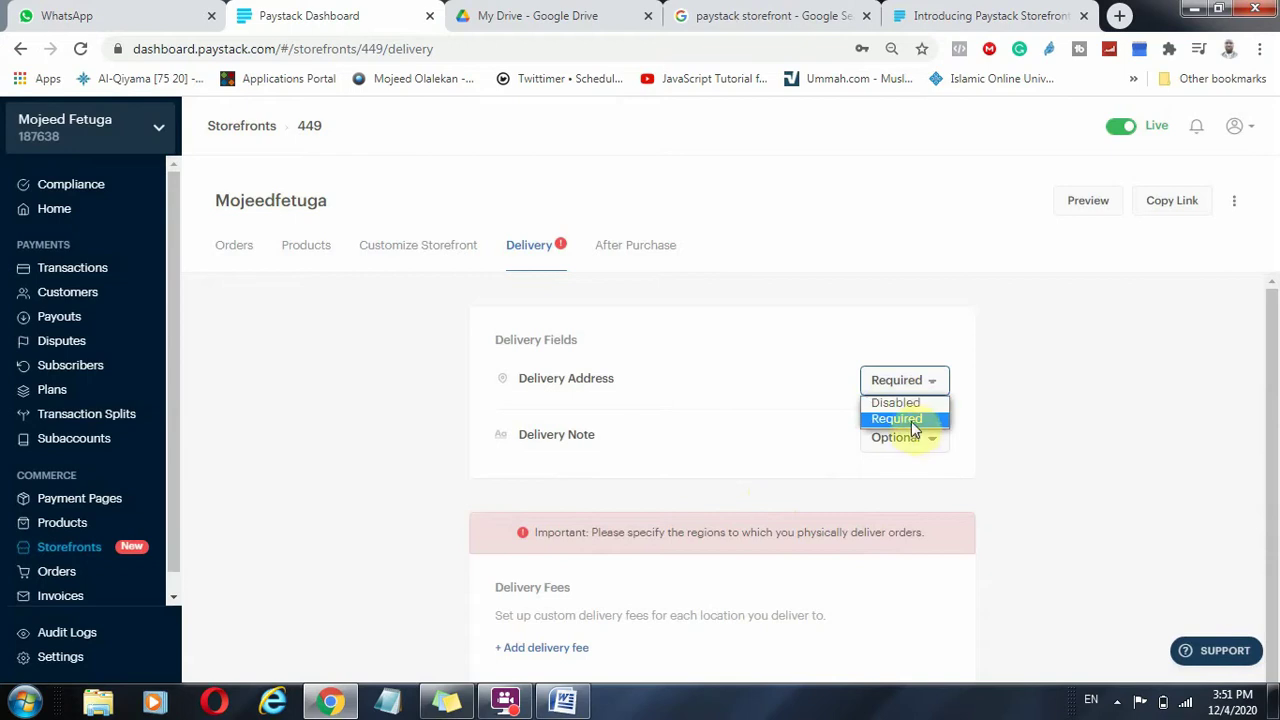
{"action": "left_click", "coordinate": [922, 420]}
{"action": "left_click", "coordinate": [934, 440]}
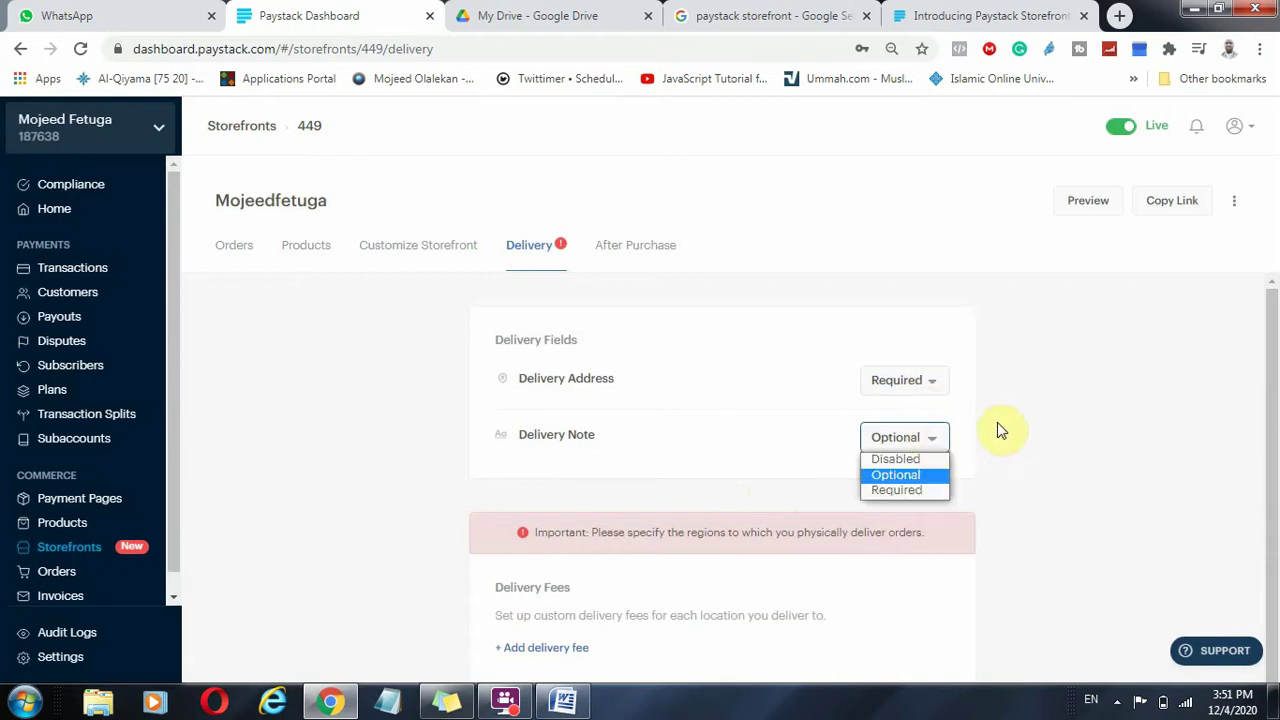
{"action": "scroll", "coordinate": [1015, 428], "scroll_direction": "down", "scroll_amount": 1}
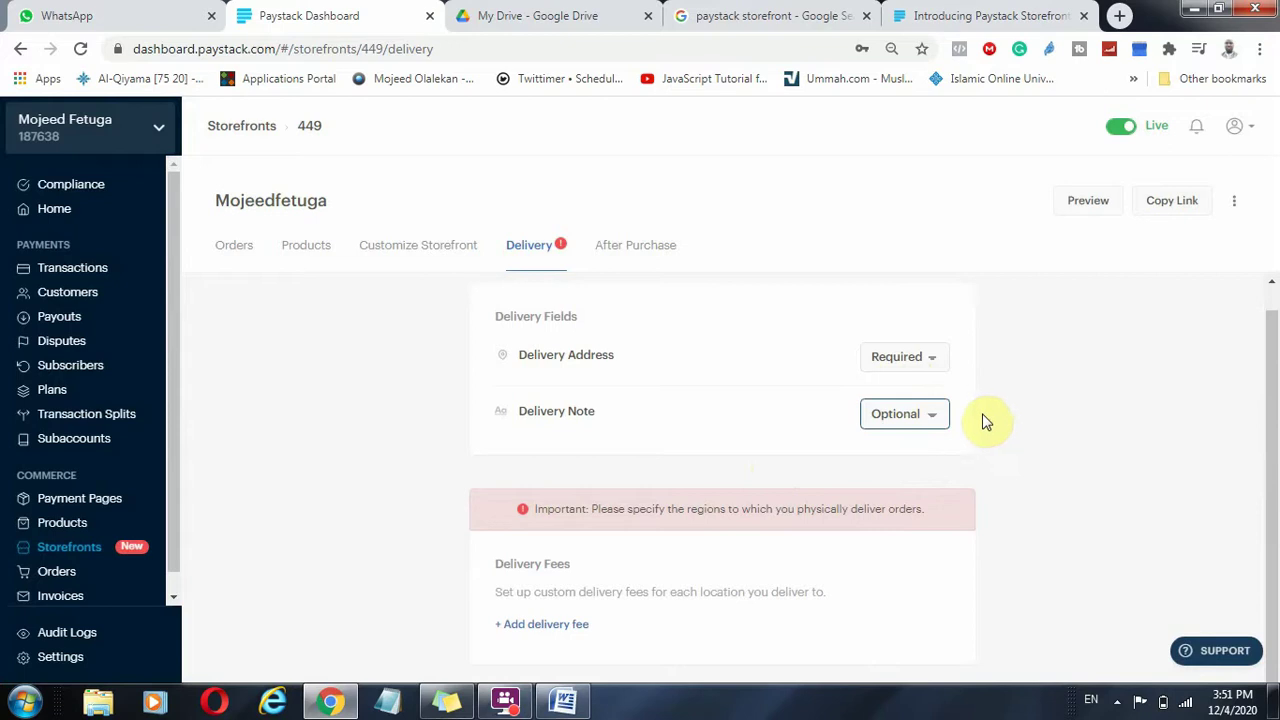
{"action": "left_click", "coordinate": [1005, 413]}
{"action": "left_click_drag", "start_coordinate": [563, 509], "coordinate": [931, 527]}
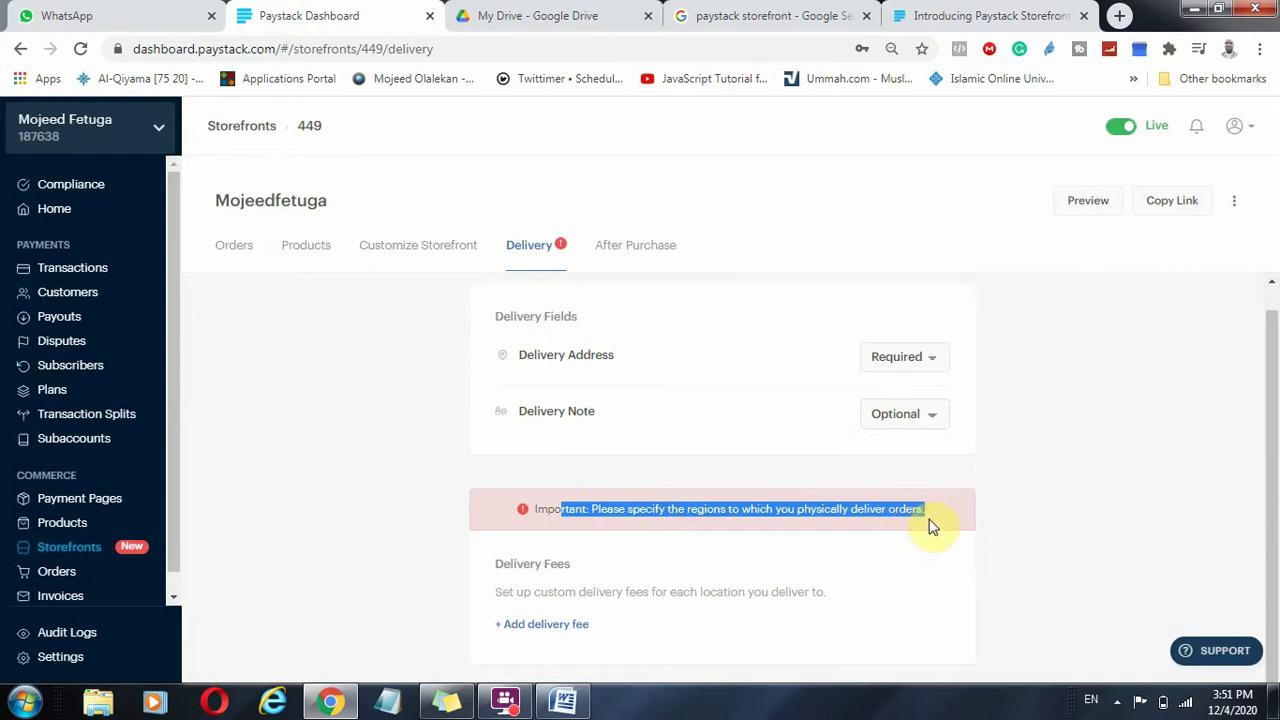
Add and save a Lagos Mainland delivery fee of NGN 1,500.
{"action": "left_click", "coordinate": [565, 628]}
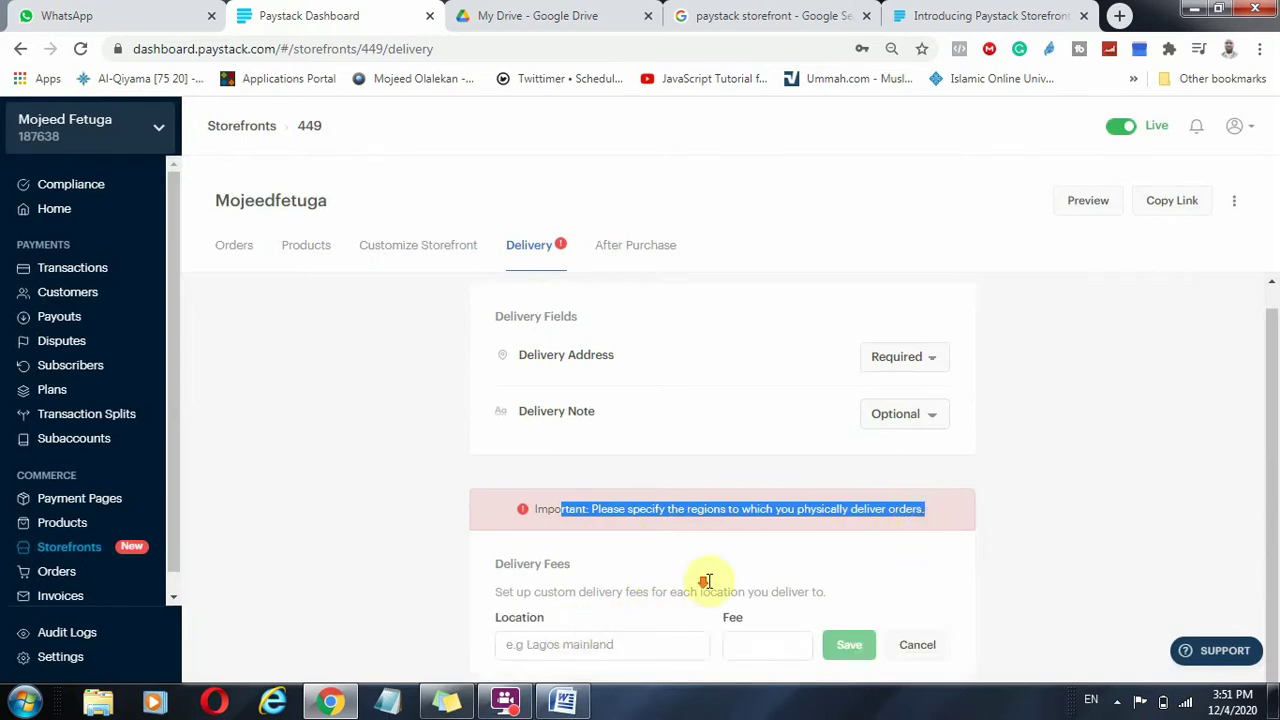
{"action": "left_click", "coordinate": [571, 625]}
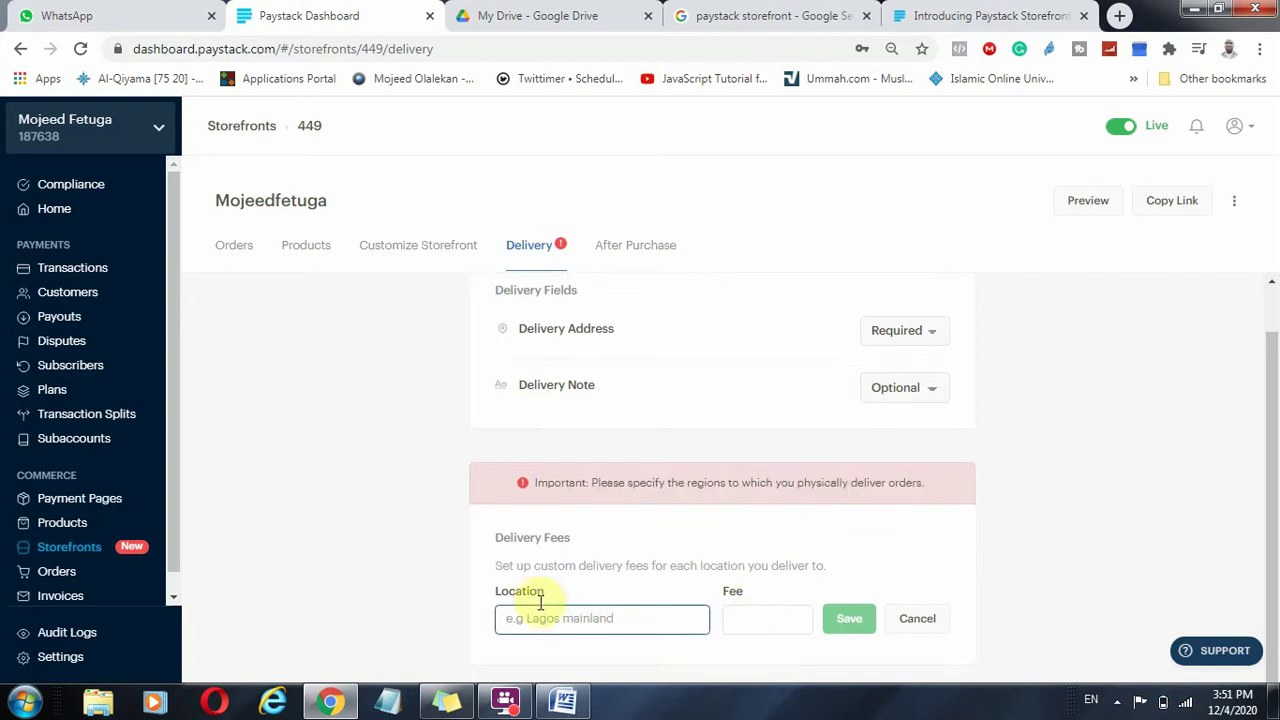
{"action": "key", "text": "Return"}
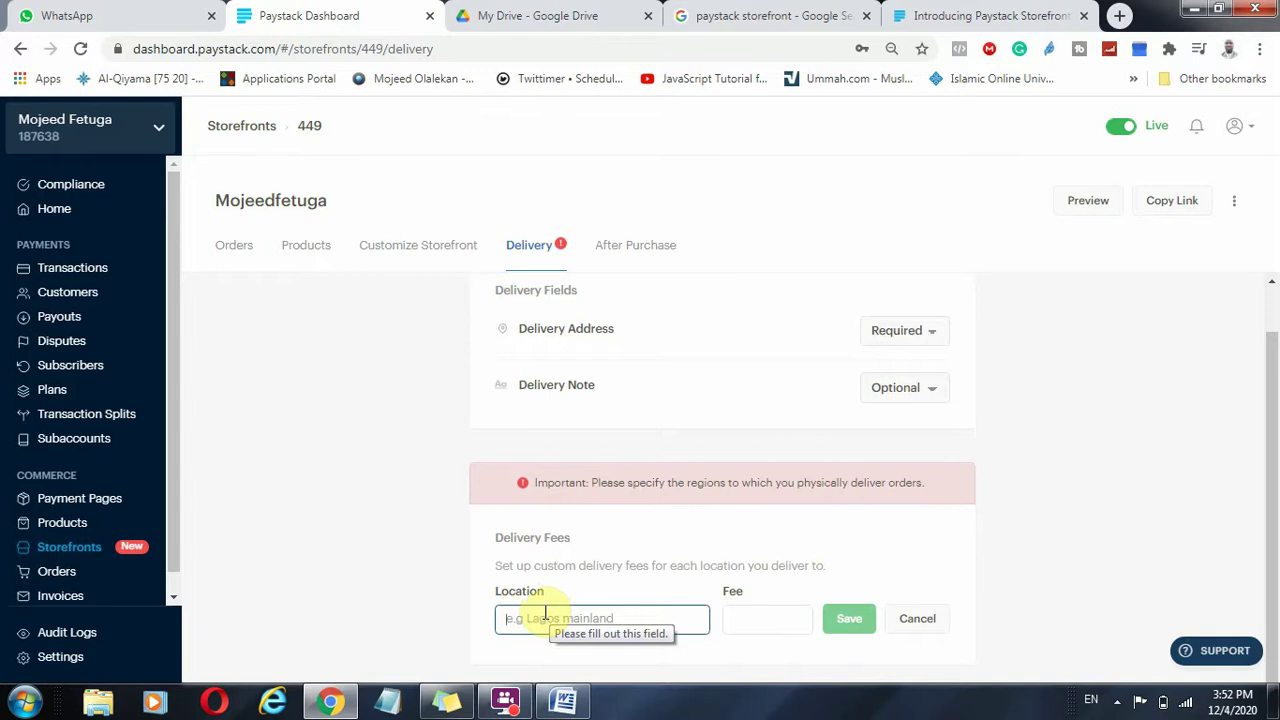
{"action": "type", "text": "Lagos Mainland"}
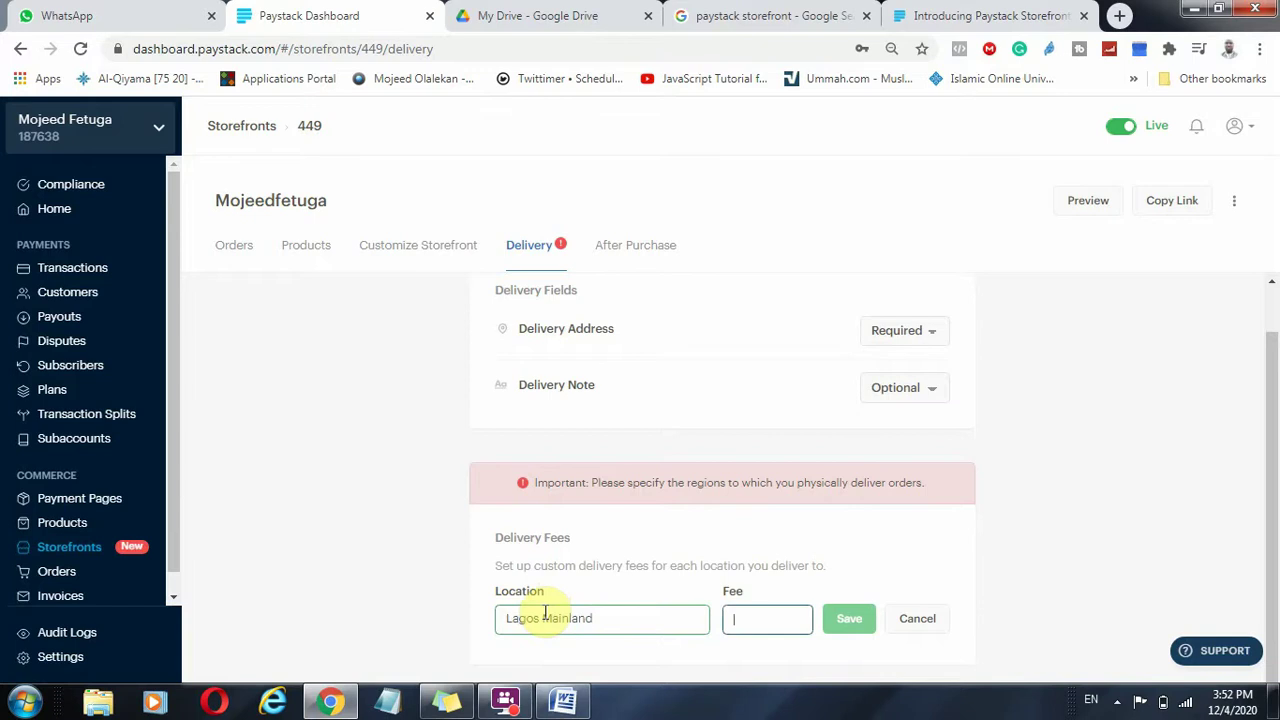
{"action": "type", "text": "15"}
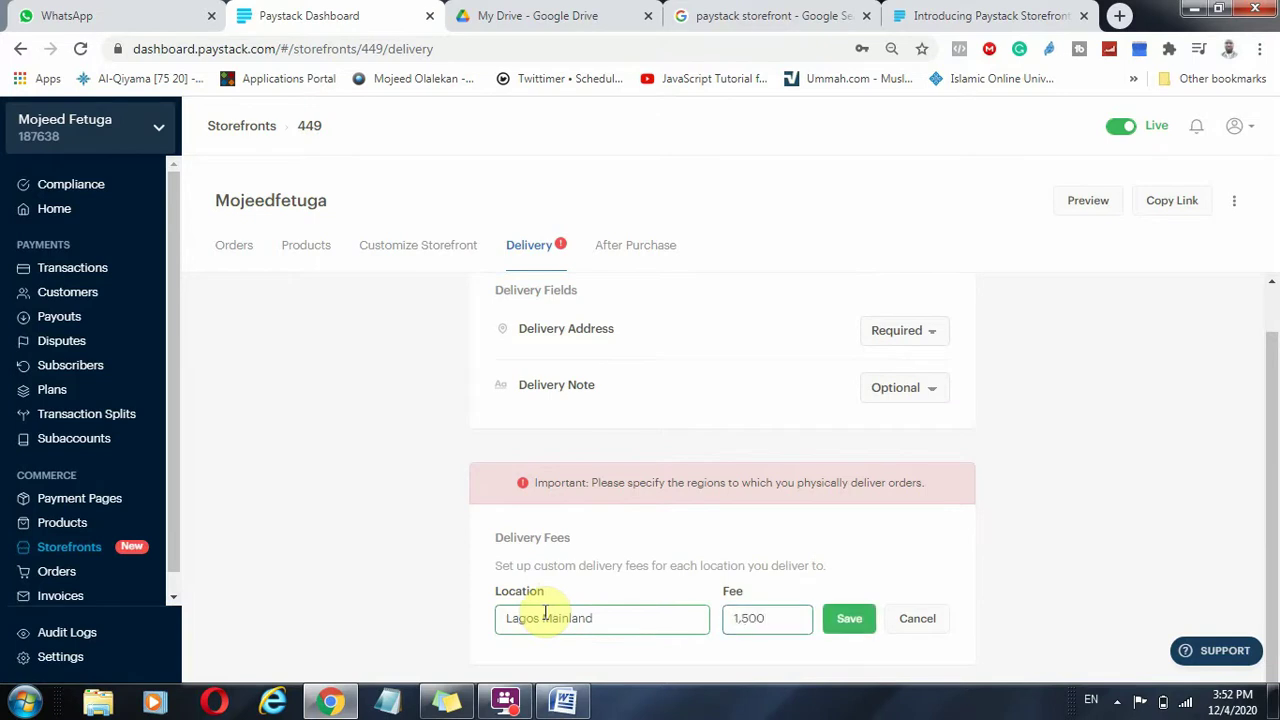
{"action": "left_click", "coordinate": [846, 624]}
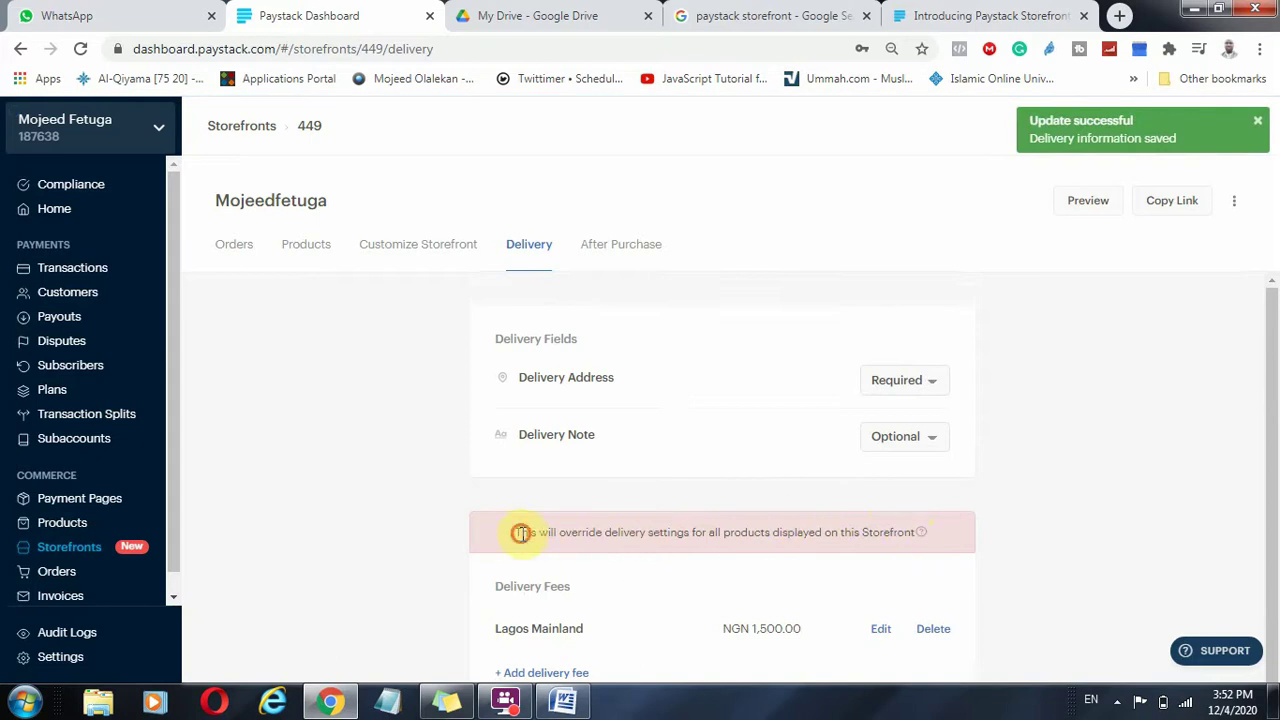
{"action": "left_click_drag", "start_coordinate": [517, 531], "coordinate": [969, 571]}
{"action": "scroll", "coordinate": [1040, 470], "scroll_direction": "down", "scroll_amount": 1}
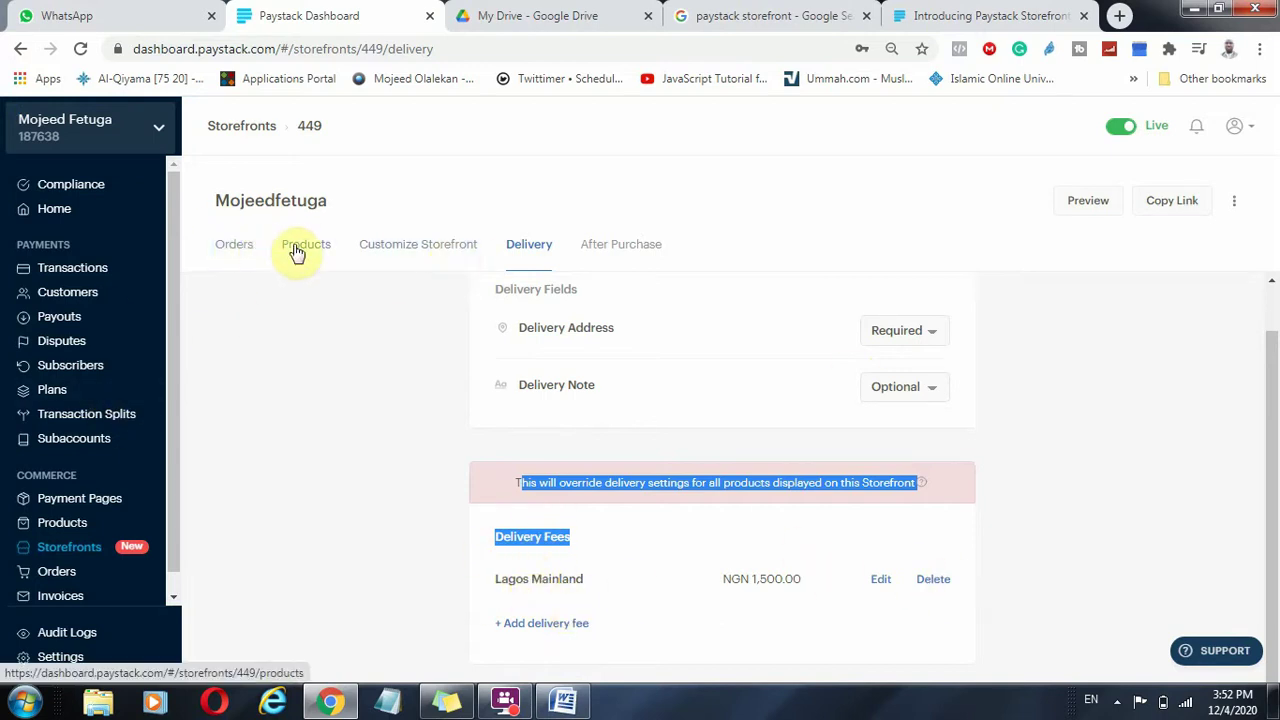
Open the Customize Storefront page and review the storefront title and welcome message.
{"action": "left_click", "coordinate": [395, 249]}
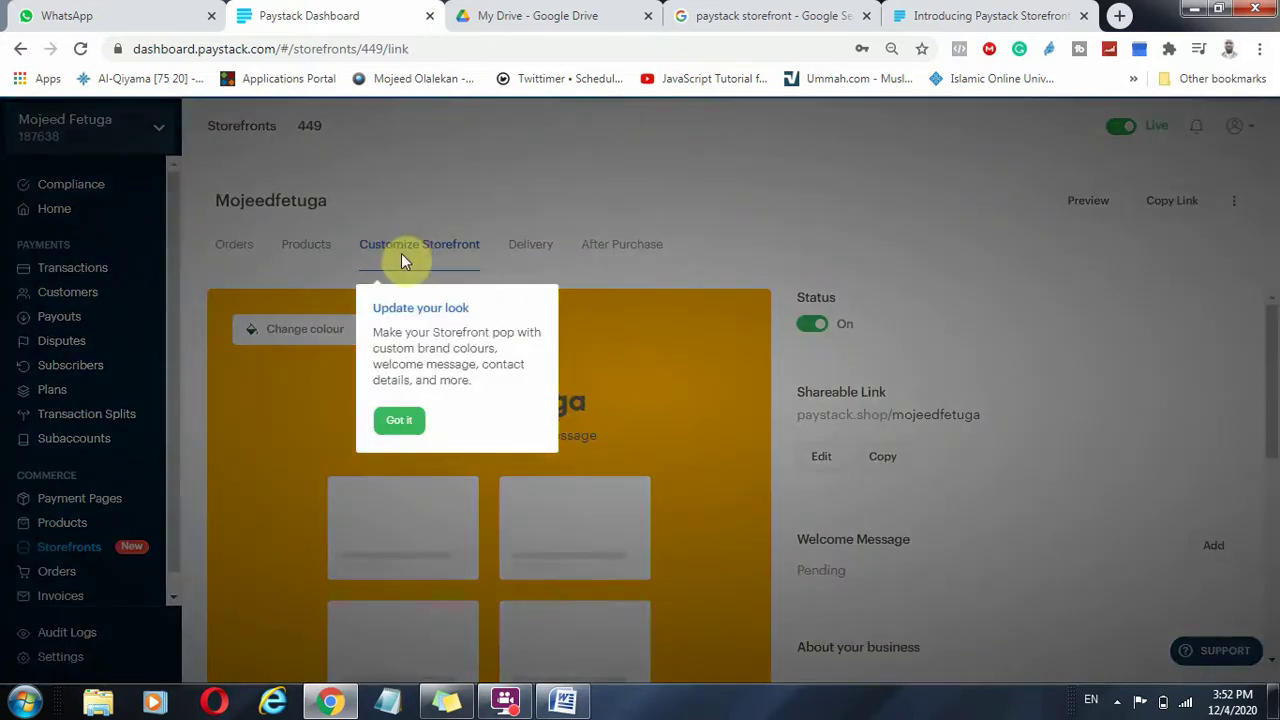
{"action": "left_click", "coordinate": [399, 420]}
{"action": "left_click_drag", "start_coordinate": [392, 400], "coordinate": [692, 401]}
{"action": "left_click_drag", "start_coordinate": [387, 436], "coordinate": [625, 444]}
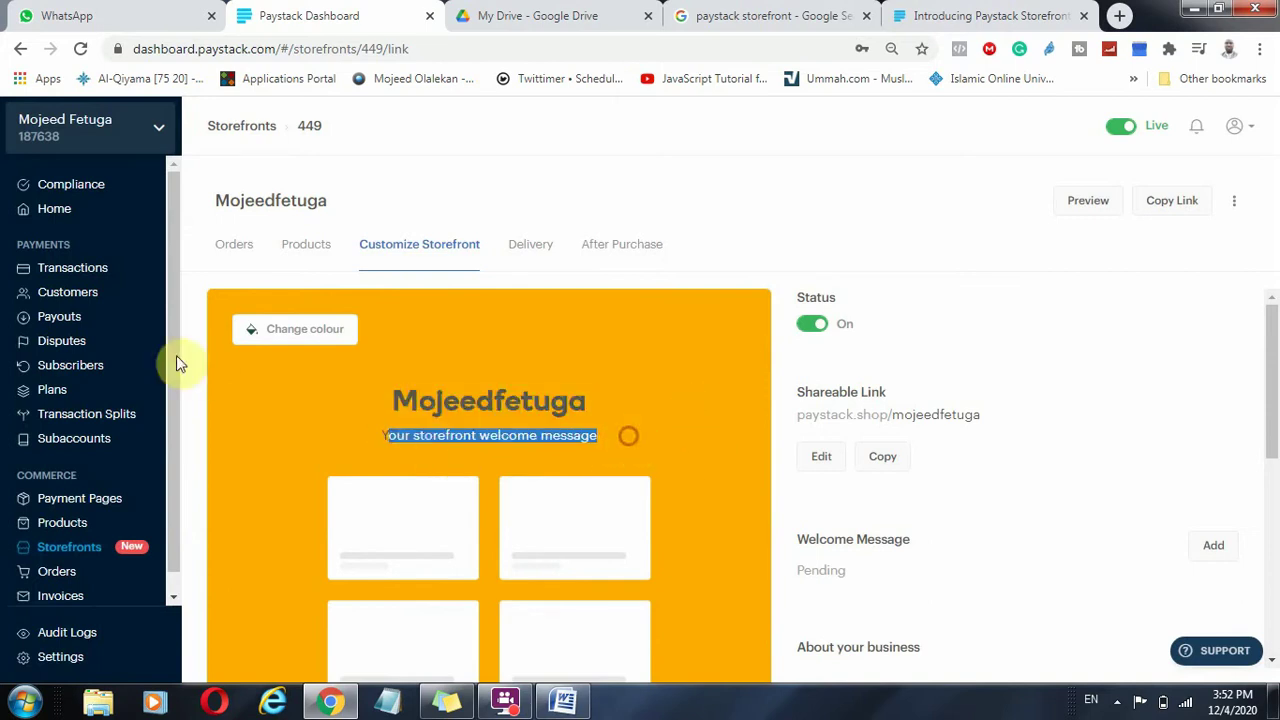
Bring up the custom colour picker and select the current hex value #FFAD00.
{"action": "left_click", "coordinate": [298, 332]}
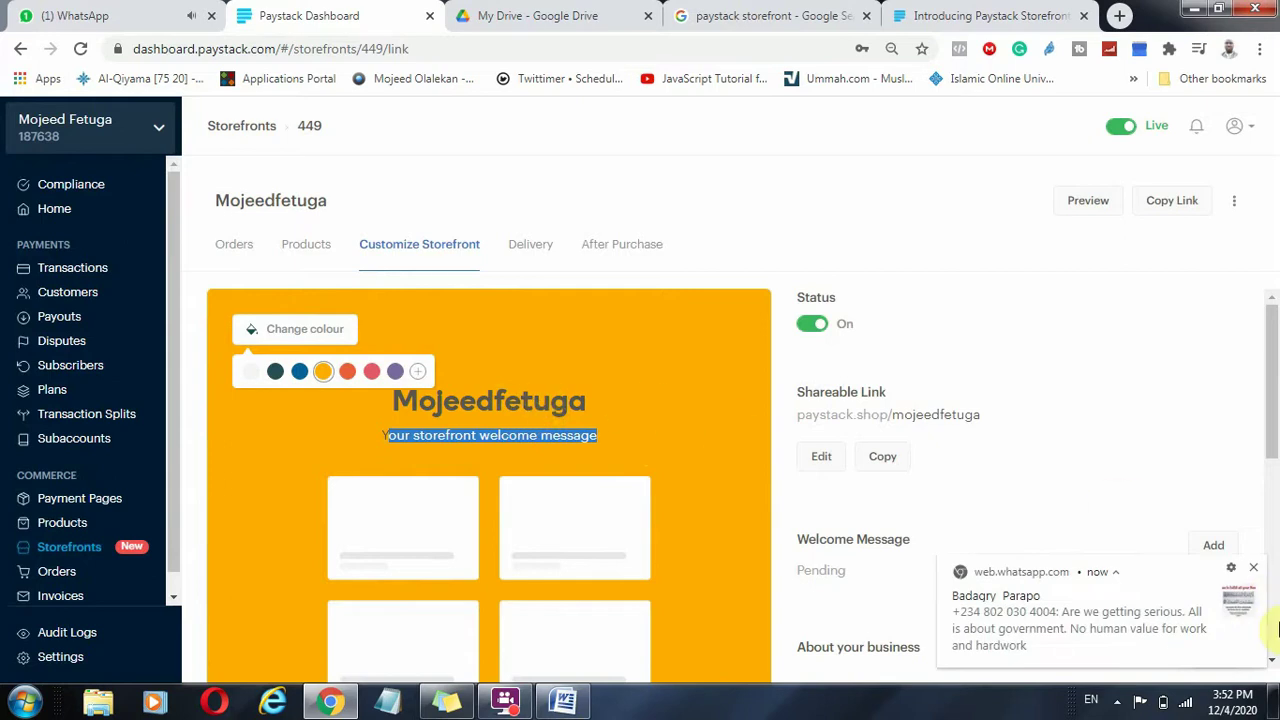
{"action": "left_click", "coordinate": [1253, 568]}
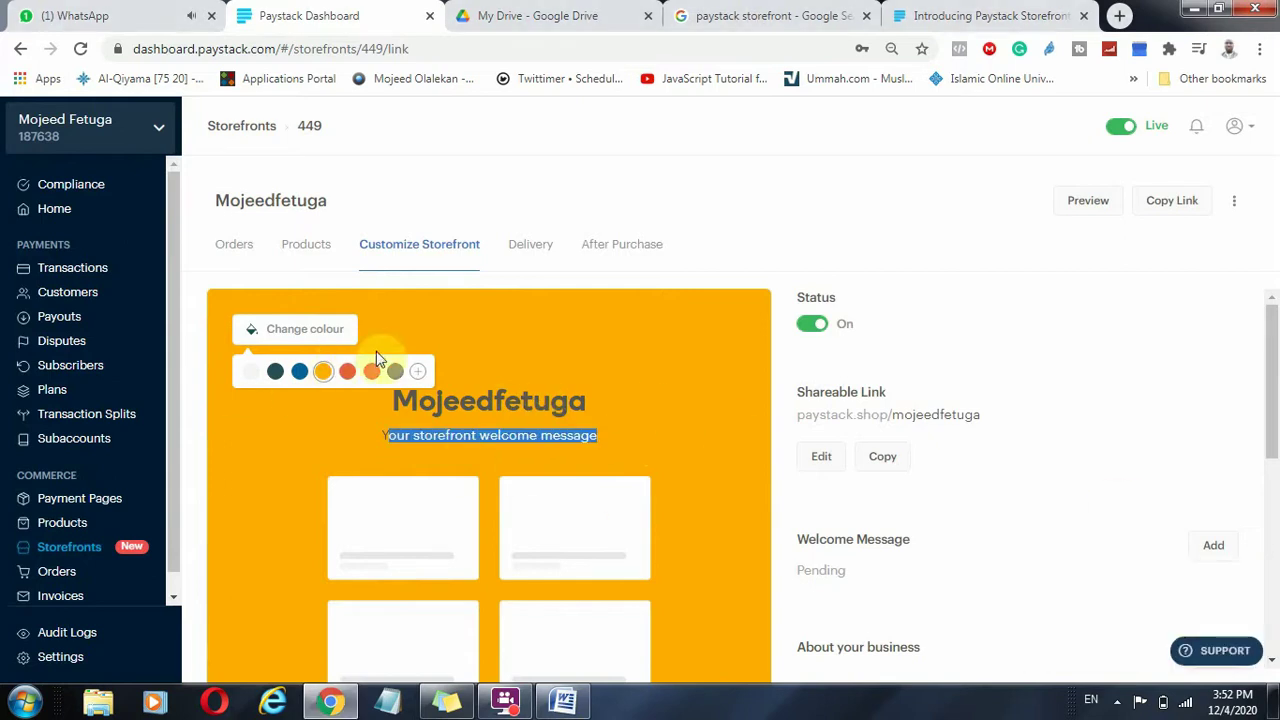
{"action": "left_click", "coordinate": [420, 378]}
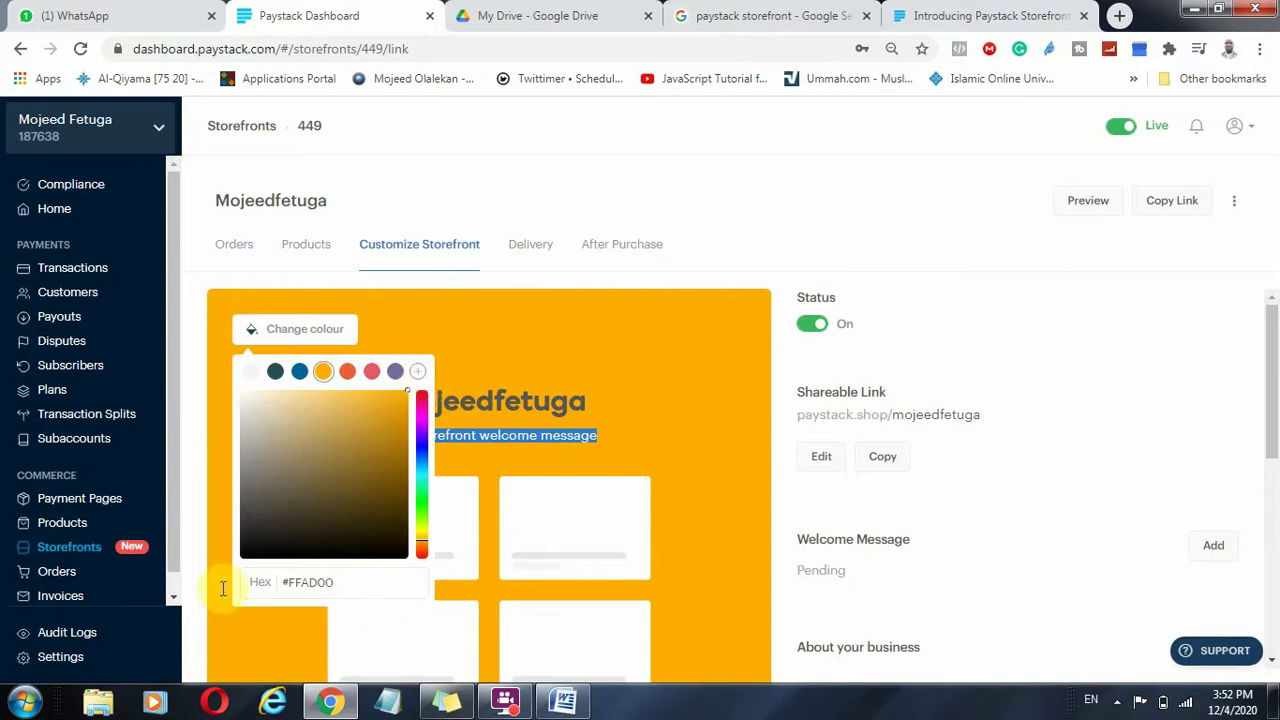
{"action": "left_click_drag", "start_coordinate": [284, 580], "coordinate": [356, 580]}
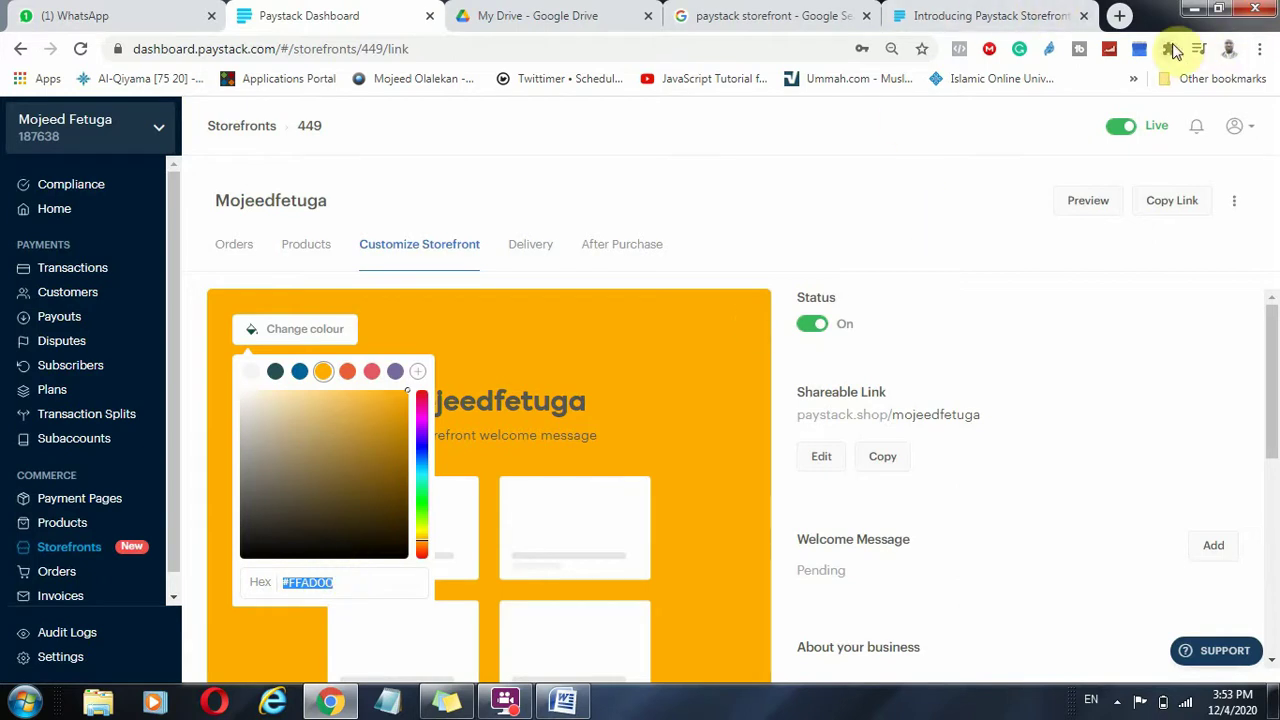
Sample the sidebar blue (067D8B) with the ColorPick Eyedropper extension, then close the picker.
{"action": "left_click", "coordinate": [1170, 49]}
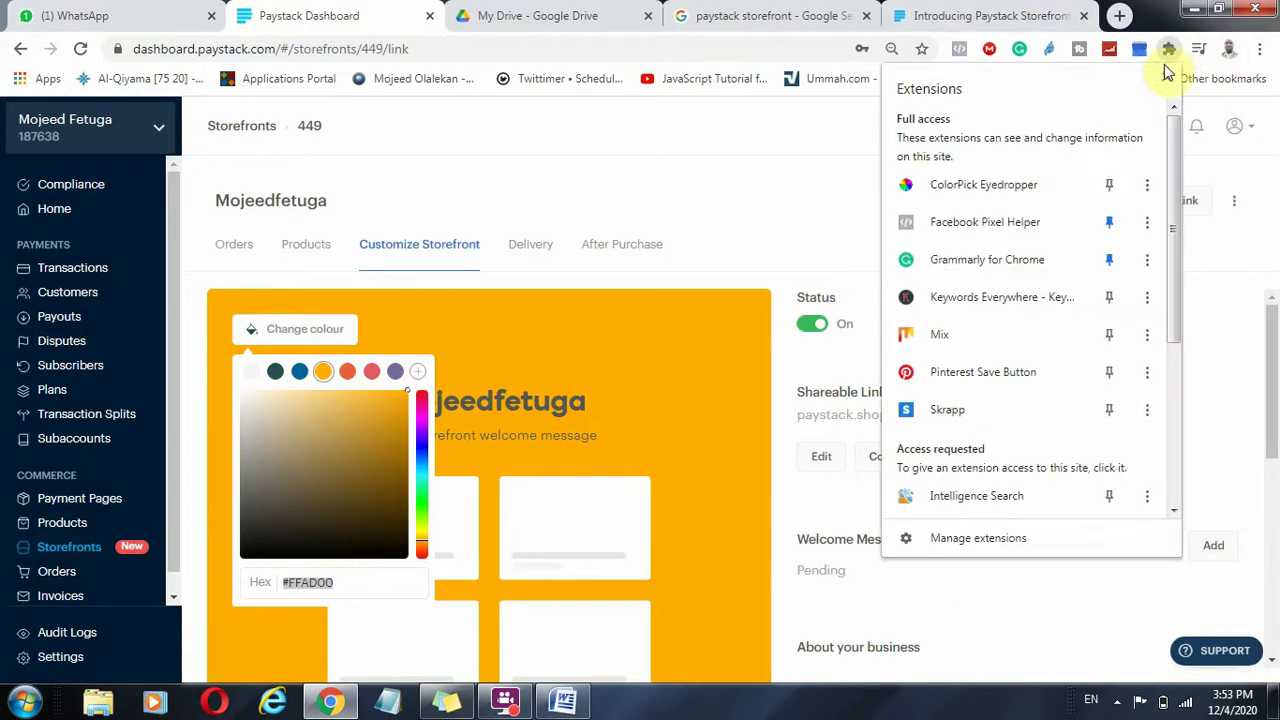
{"action": "left_click", "coordinate": [1007, 190]}
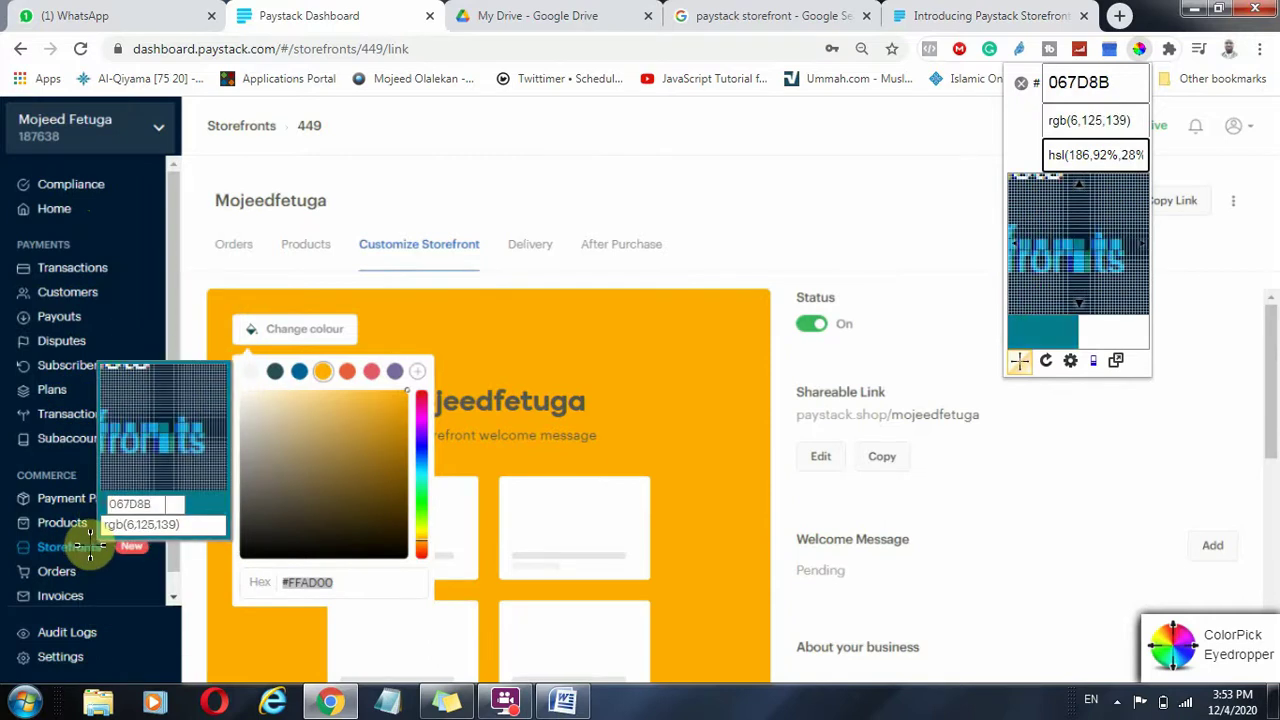
{"action": "left_click", "coordinate": [1080, 80]}
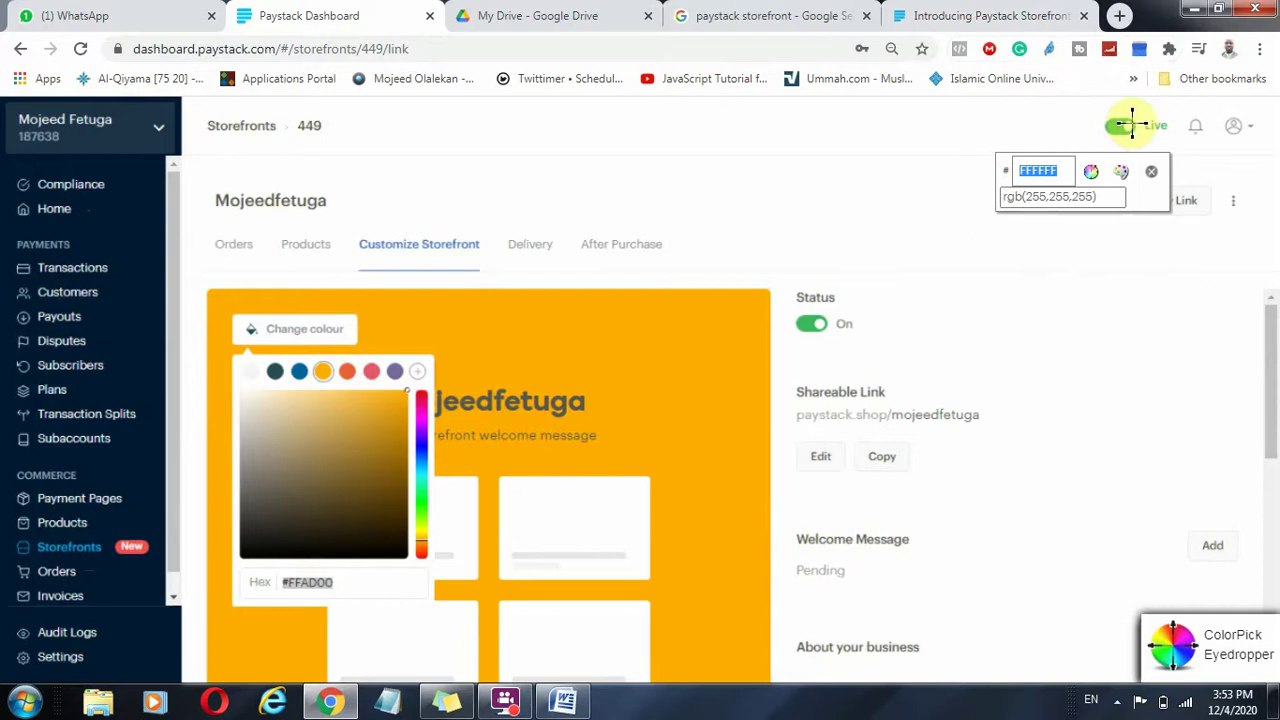
{"action": "left_click", "coordinate": [1152, 173]}
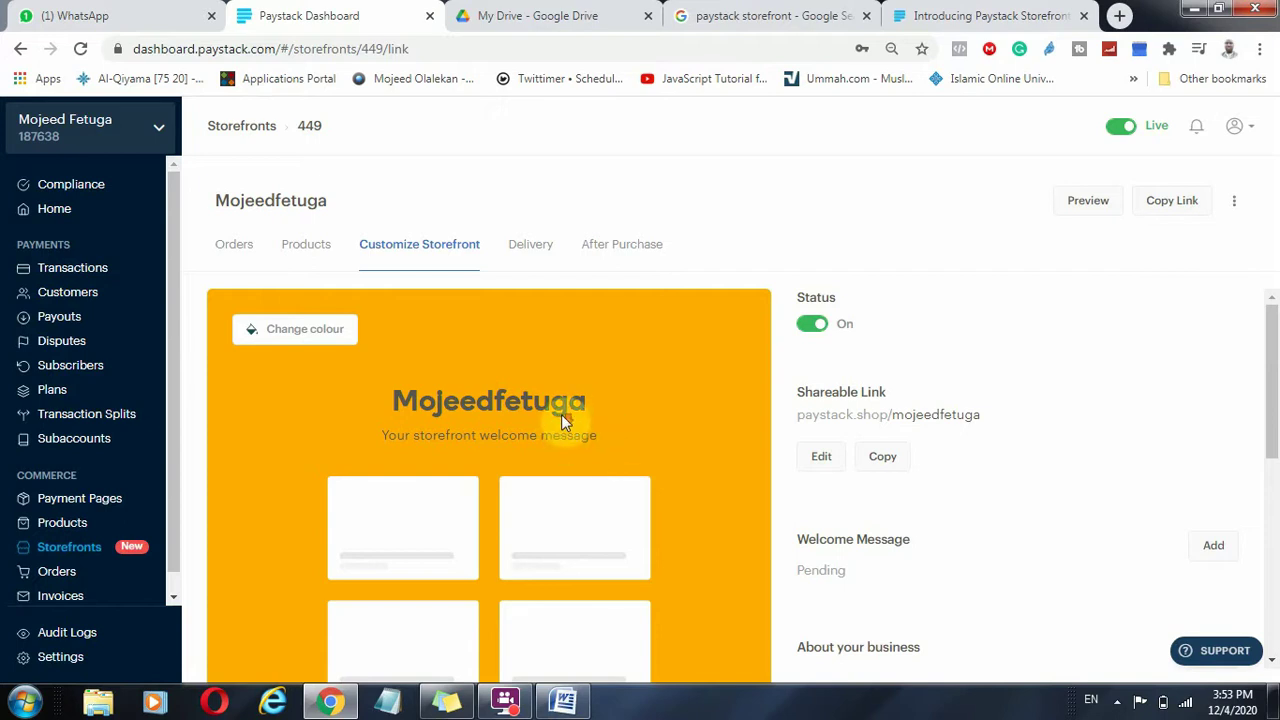
Switch the storefront colour from orange to the preset blue.
{"action": "left_click", "coordinate": [329, 331]}
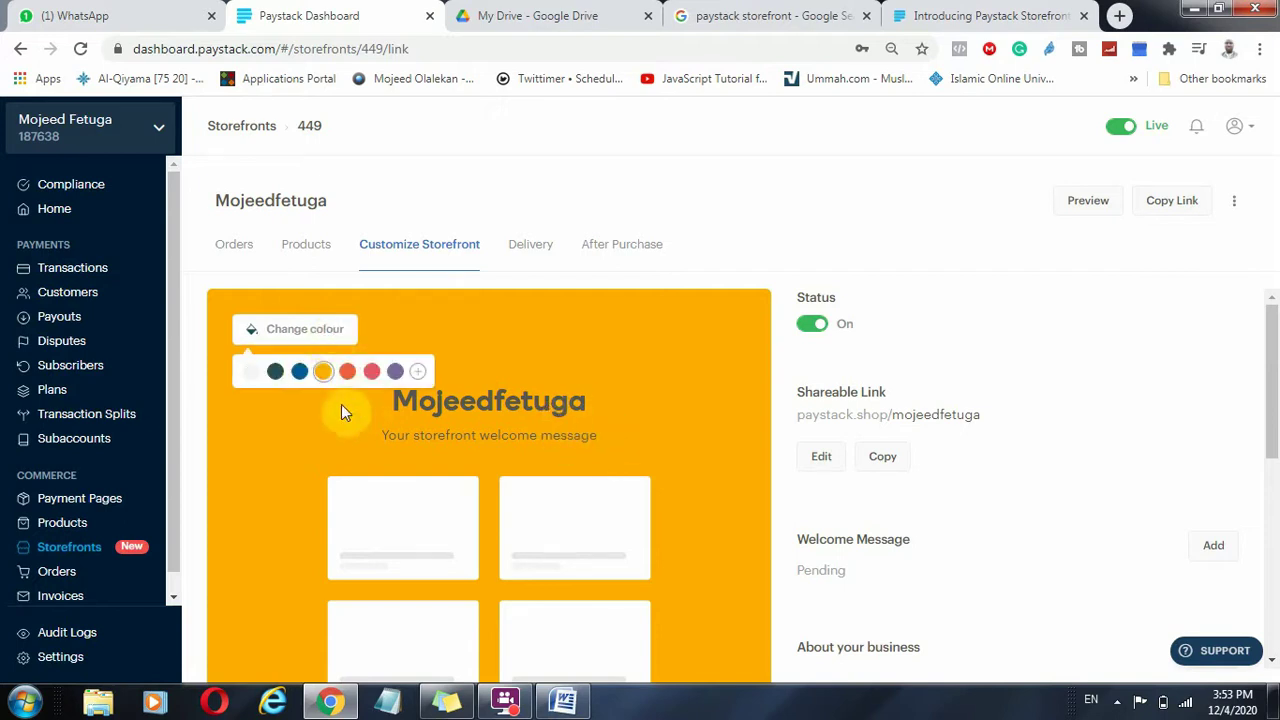
{"action": "left_click", "coordinate": [299, 372]}
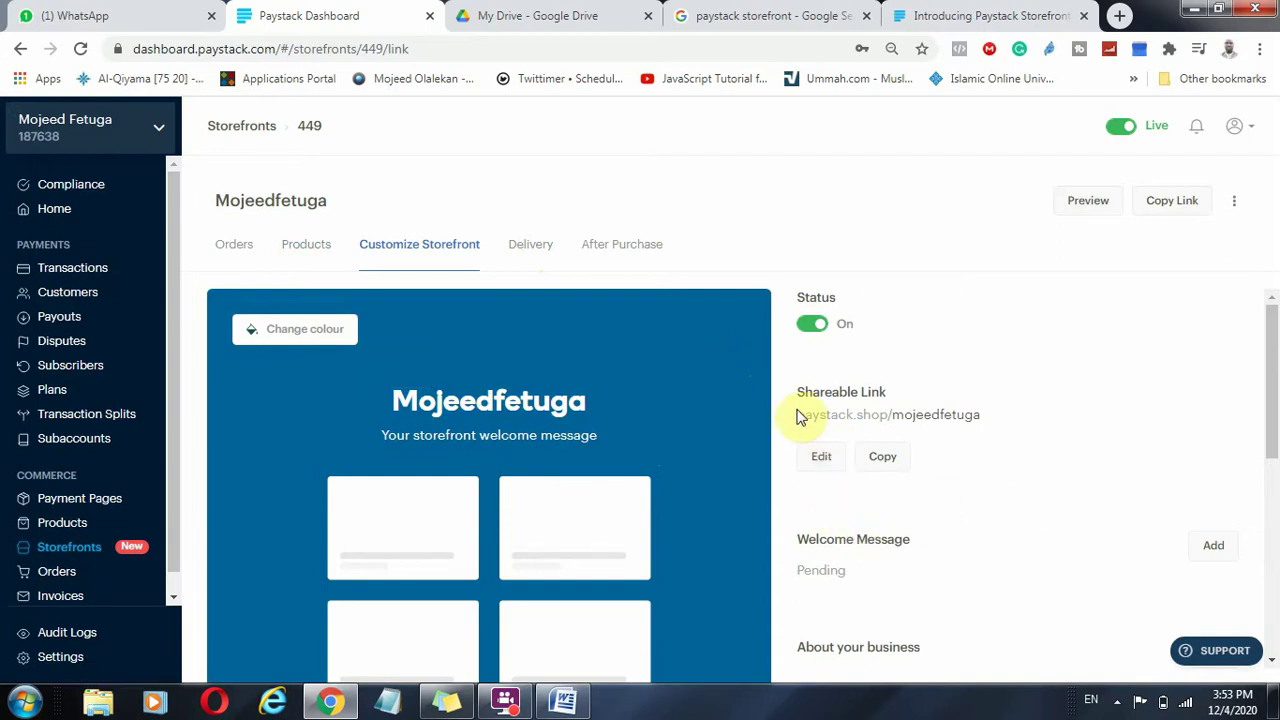
{"action": "left_click_drag", "start_coordinate": [799, 421], "coordinate": [990, 425]}
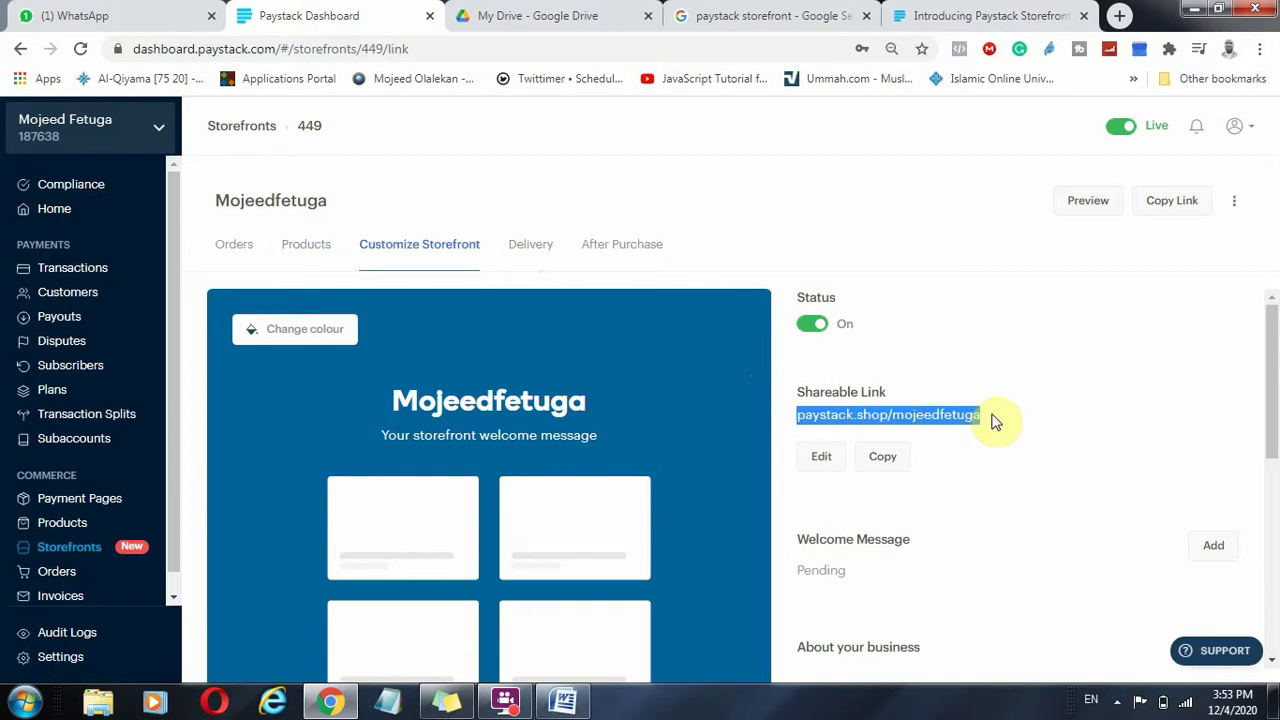
{"action": "scroll", "coordinate": [1151, 551], "scroll_direction": "down", "scroll_amount": 3}
Enter the welcome message 'I help Businesses Grow Via Digital Marketing', fixing the typo, and save it.
{"action": "left_click", "coordinate": [1222, 368]}
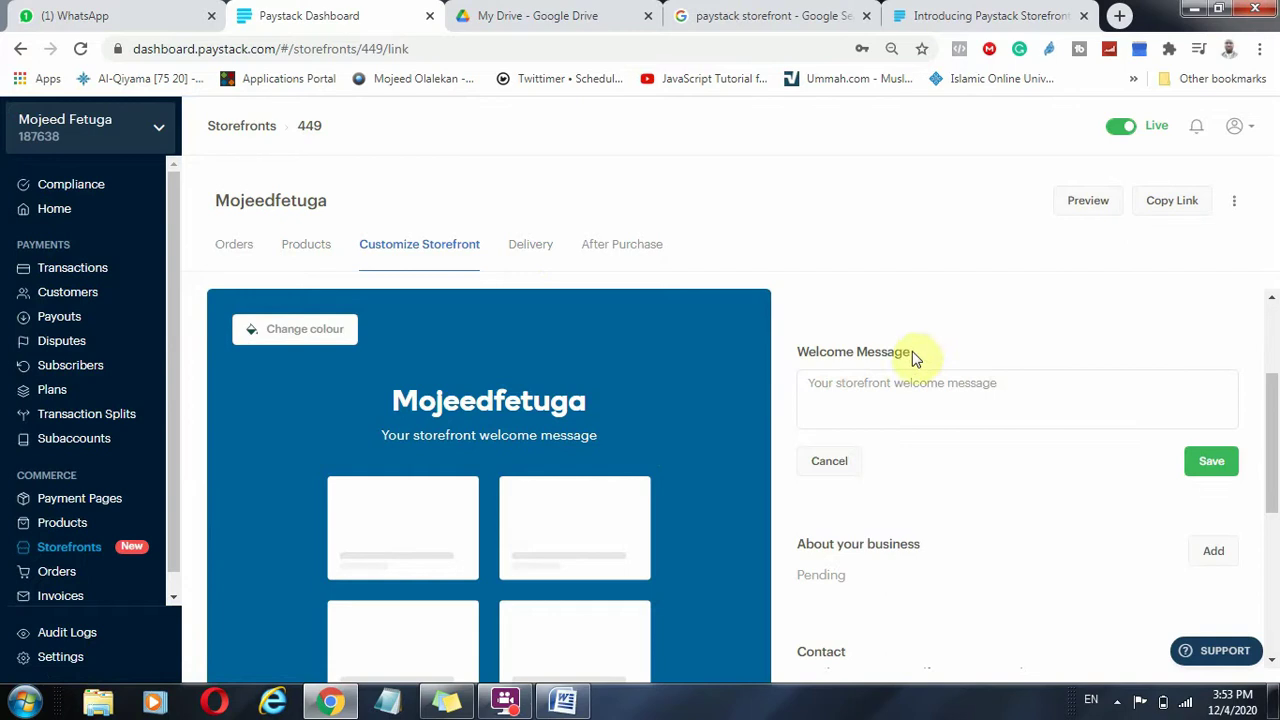
{"action": "left_click", "coordinate": [927, 399]}
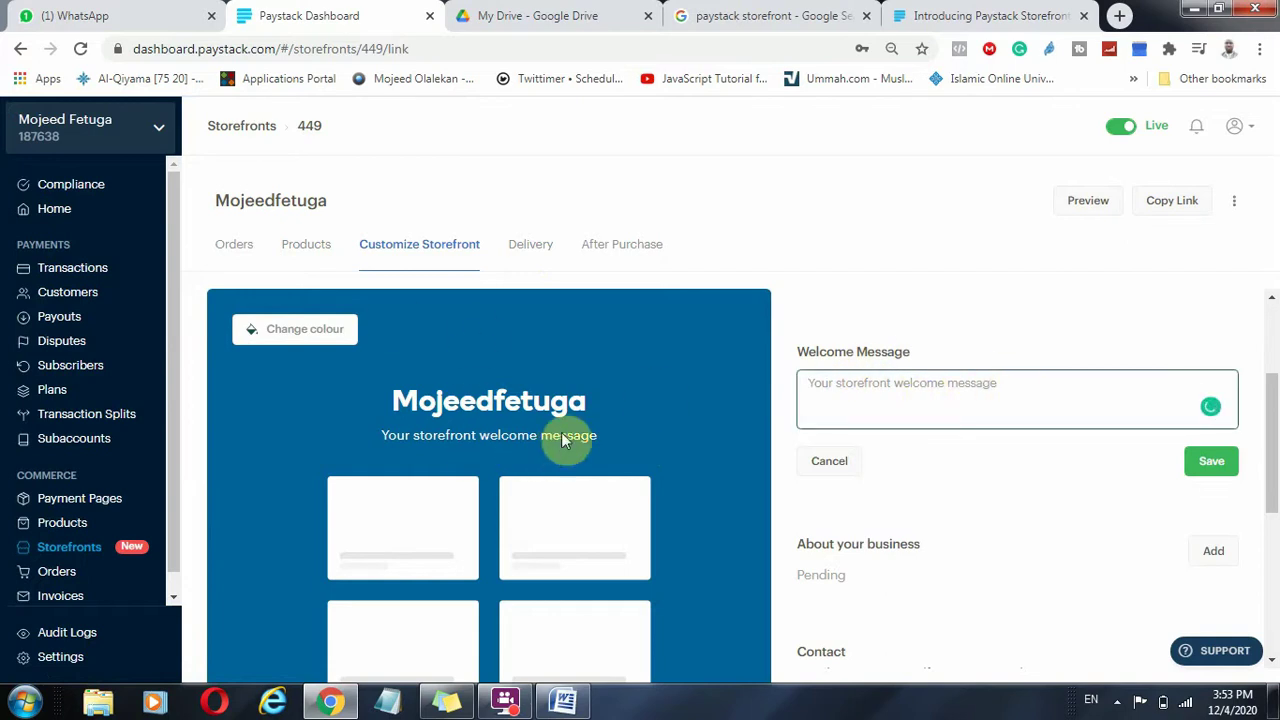
{"action": "left_click_drag", "start_coordinate": [590, 434], "coordinate": [380, 436]}
{"action": "left_click", "coordinate": [1010, 392]}
{"action": "type", "text": "I"}
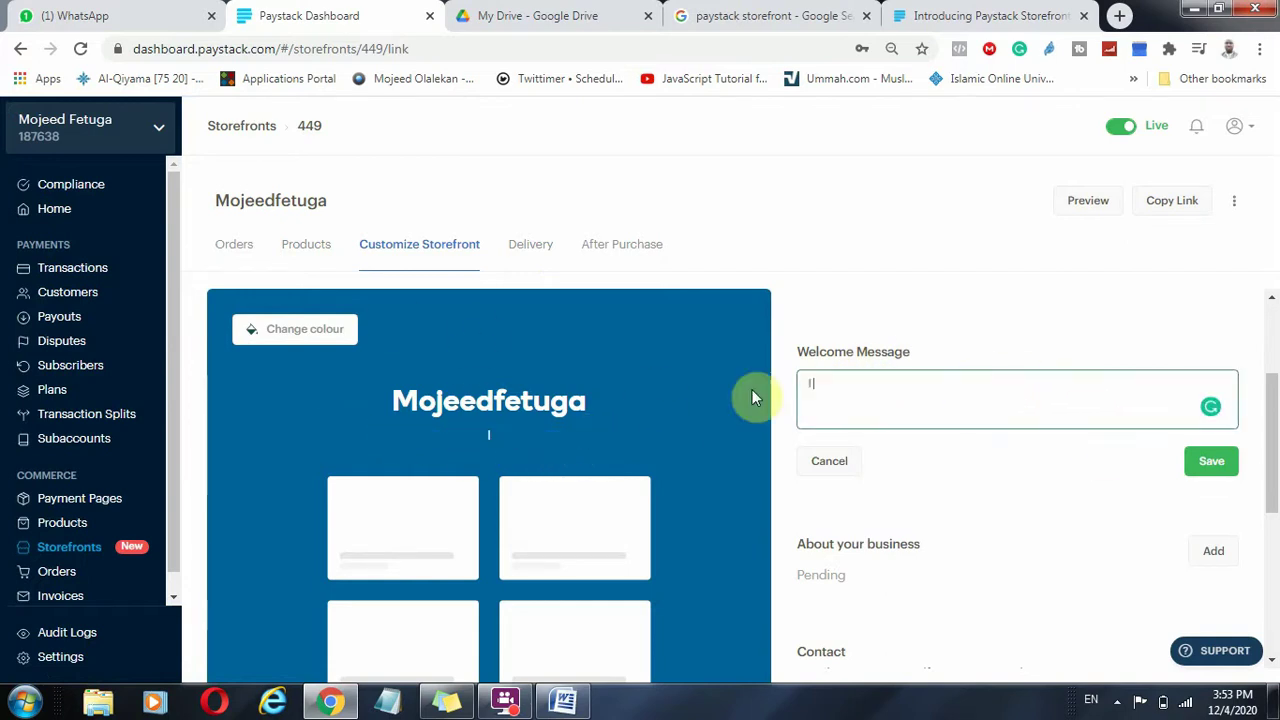
{"action": "type", "text": " help B"}
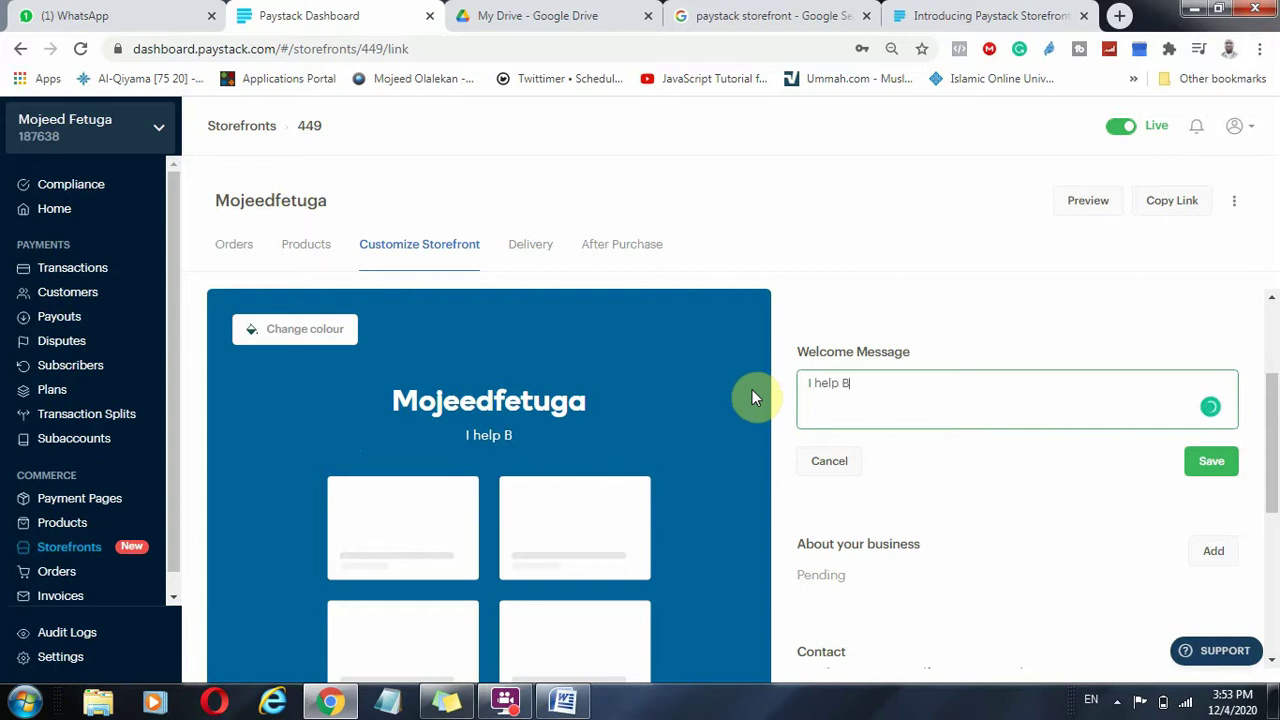
{"action": "type", "text": "usinesses Grw"}
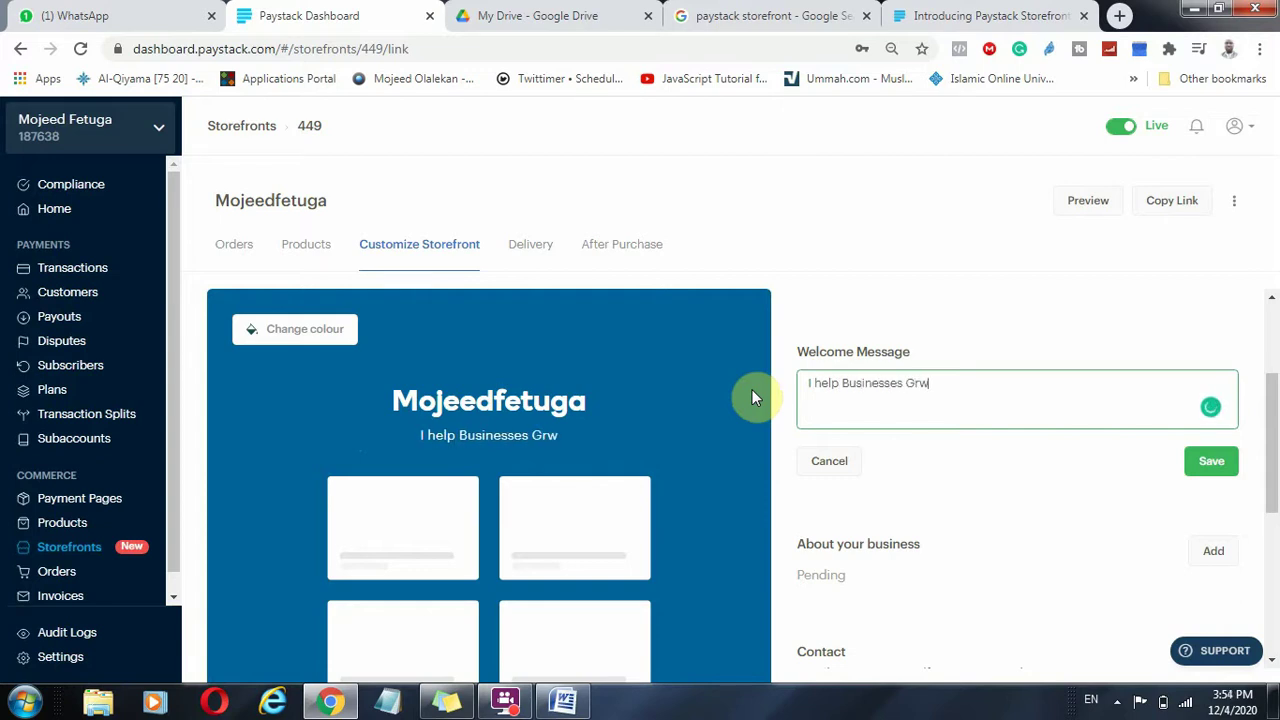
{"action": "key", "text": "BackSpace"}
{"action": "type", "text": "owth"}
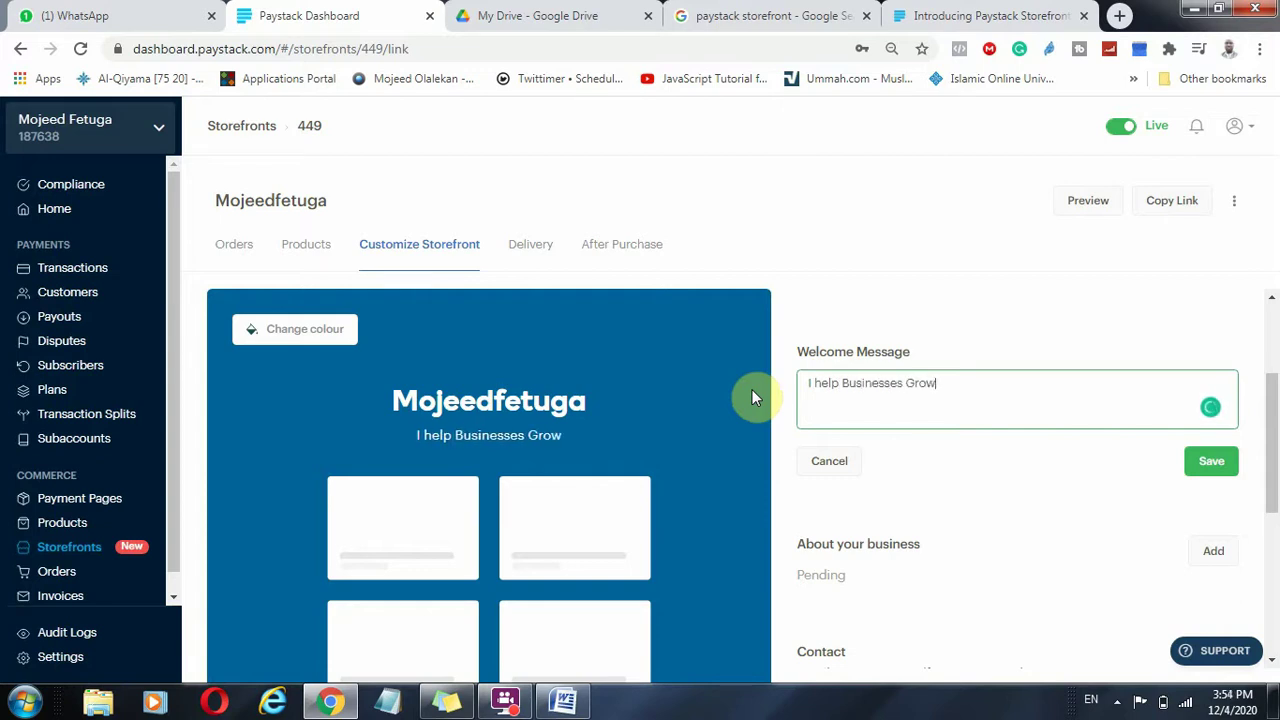
{"action": "key", "text": "BackSpace"}
{"action": "key", "text": "BackSpace"}
{"action": "type", "text": "Via Digital Marketing"}
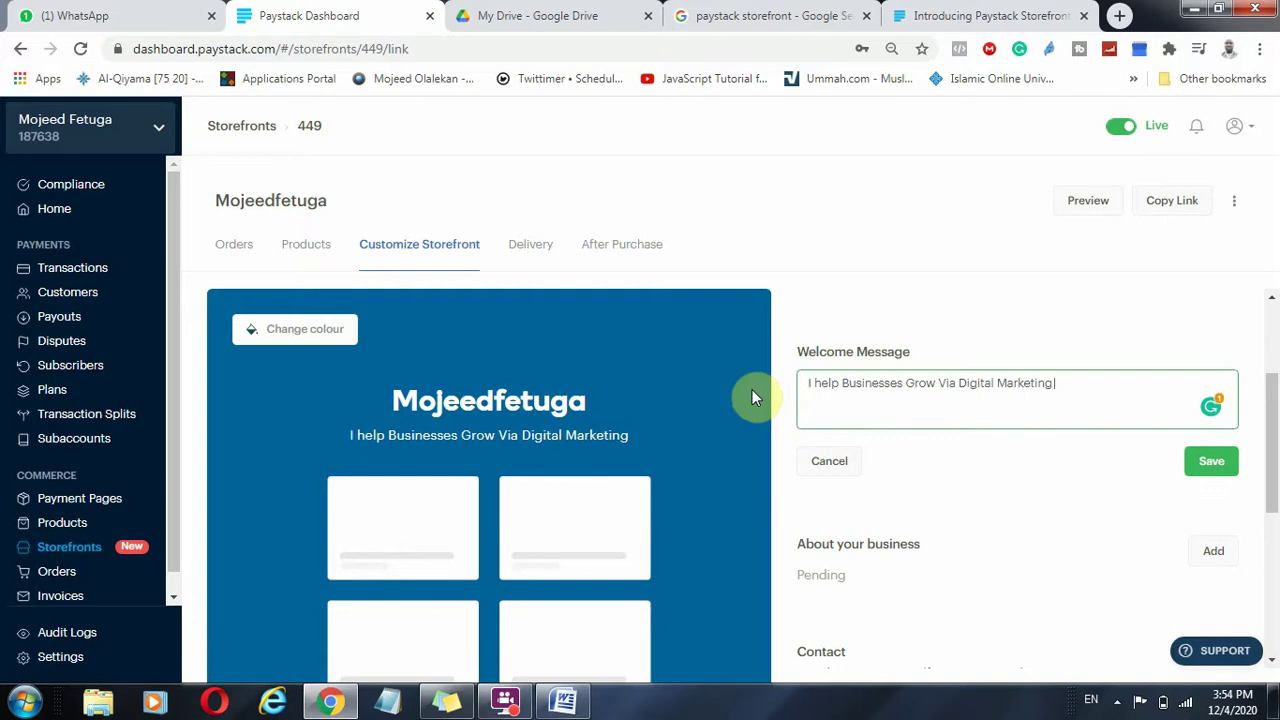
{"action": "left_click", "coordinate": [1210, 461]}
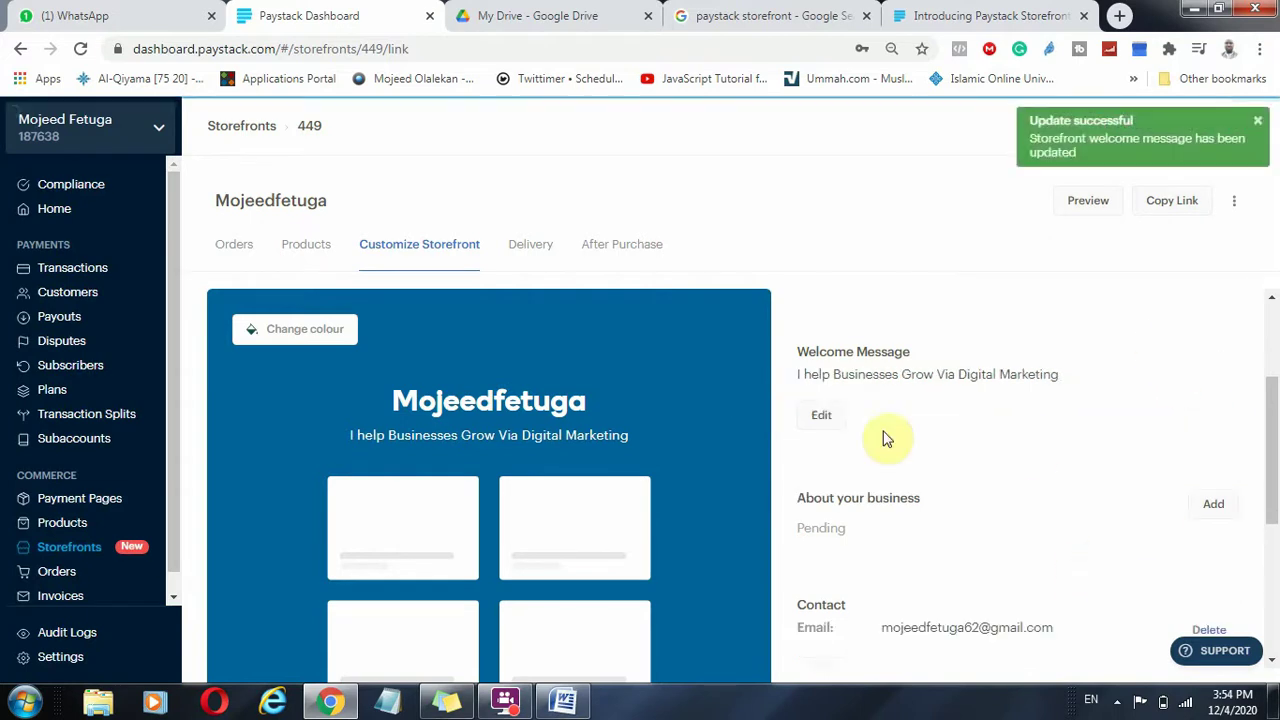
{"action": "scroll", "coordinate": [963, 429], "scroll_direction": "down", "scroll_amount": 3}
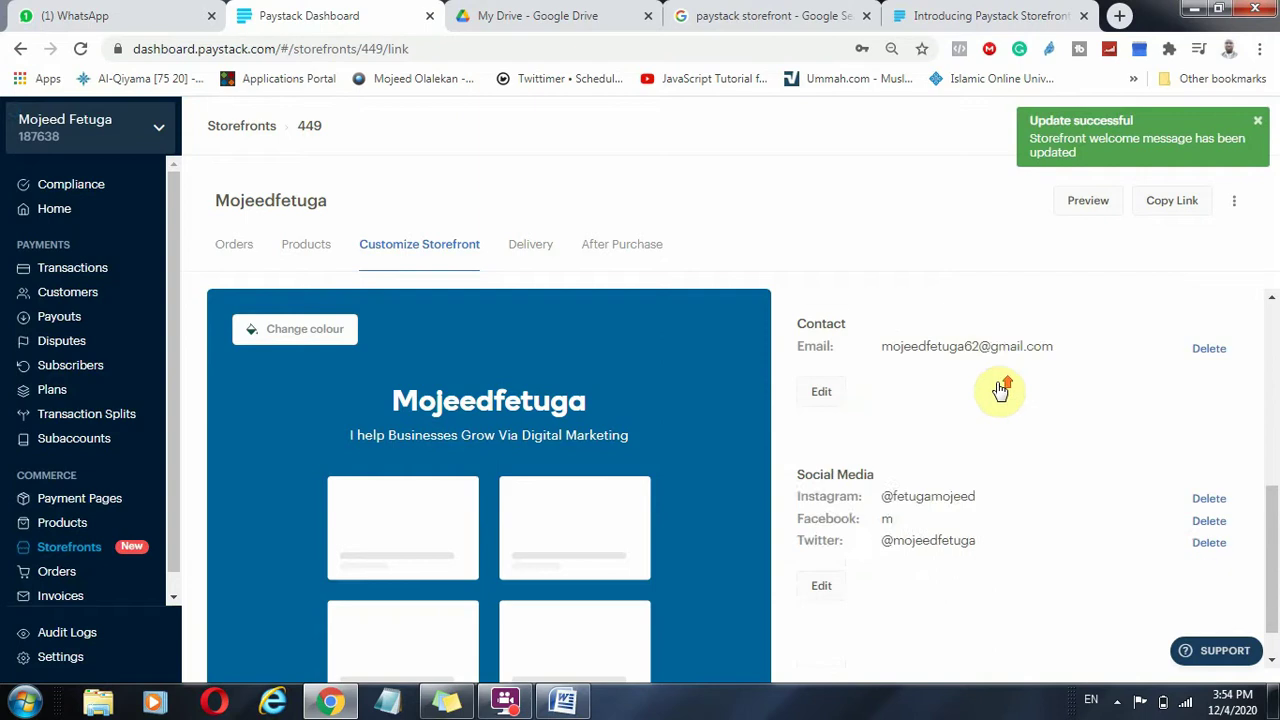
{"action": "scroll", "coordinate": [1000, 391], "scroll_direction": "up", "scroll_amount": 2}
Write an about-your-business description beginning 'Health is' and save it.
{"action": "left_click", "coordinate": [1211, 414]}
{"action": "left_click", "coordinate": [866, 489]}
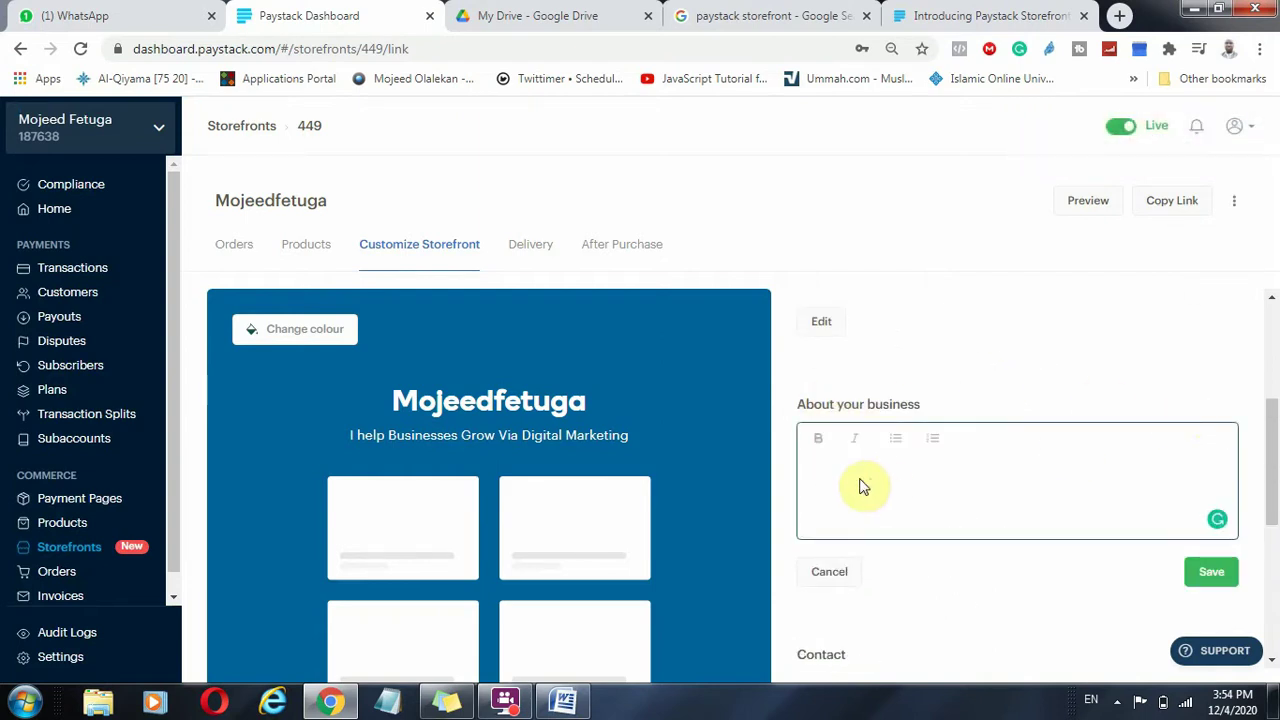
{"action": "type", "text": "Health is Wealth"}
{"action": "scroll", "coordinate": [1134, 434], "scroll_direction": "down", "scroll_amount": 2}
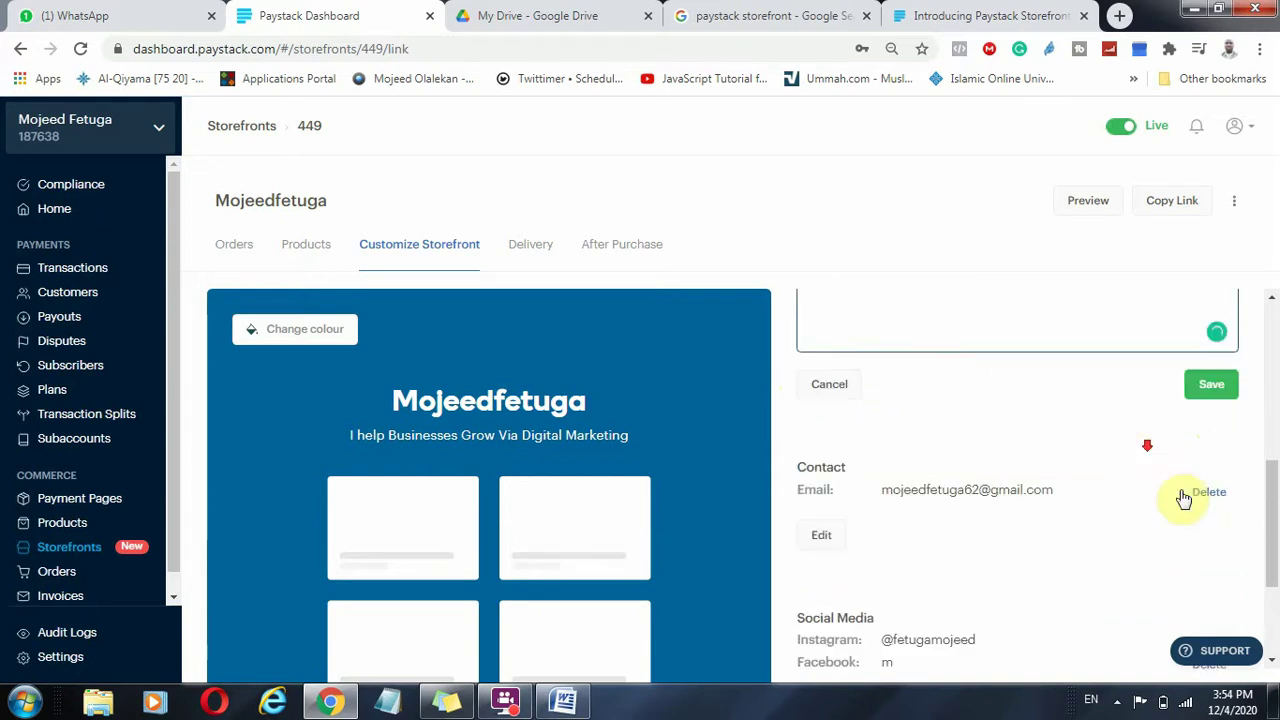
{"action": "left_click", "coordinate": [1228, 388]}
{"action": "scroll", "coordinate": [1120, 426], "scroll_direction": "down", "scroll_amount": 2}
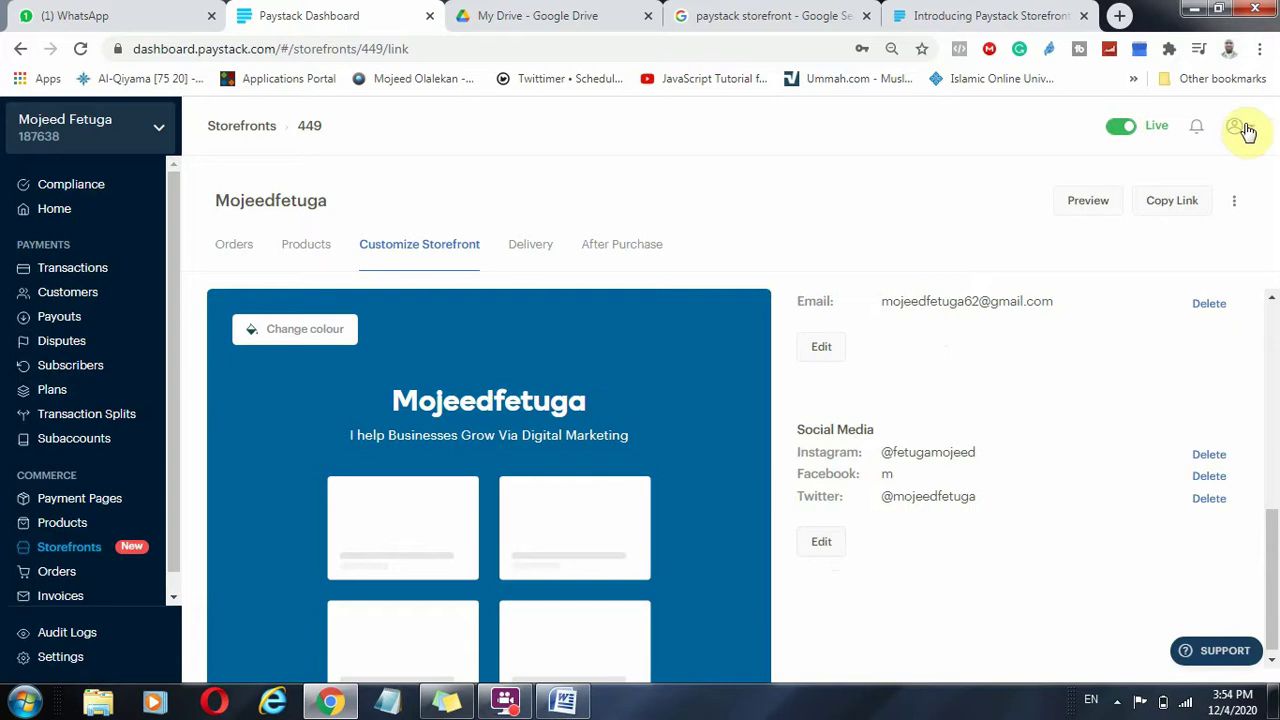
Replace the facebook.com handle in the Social Media links and save the changes.
{"action": "left_click", "coordinate": [821, 541]}
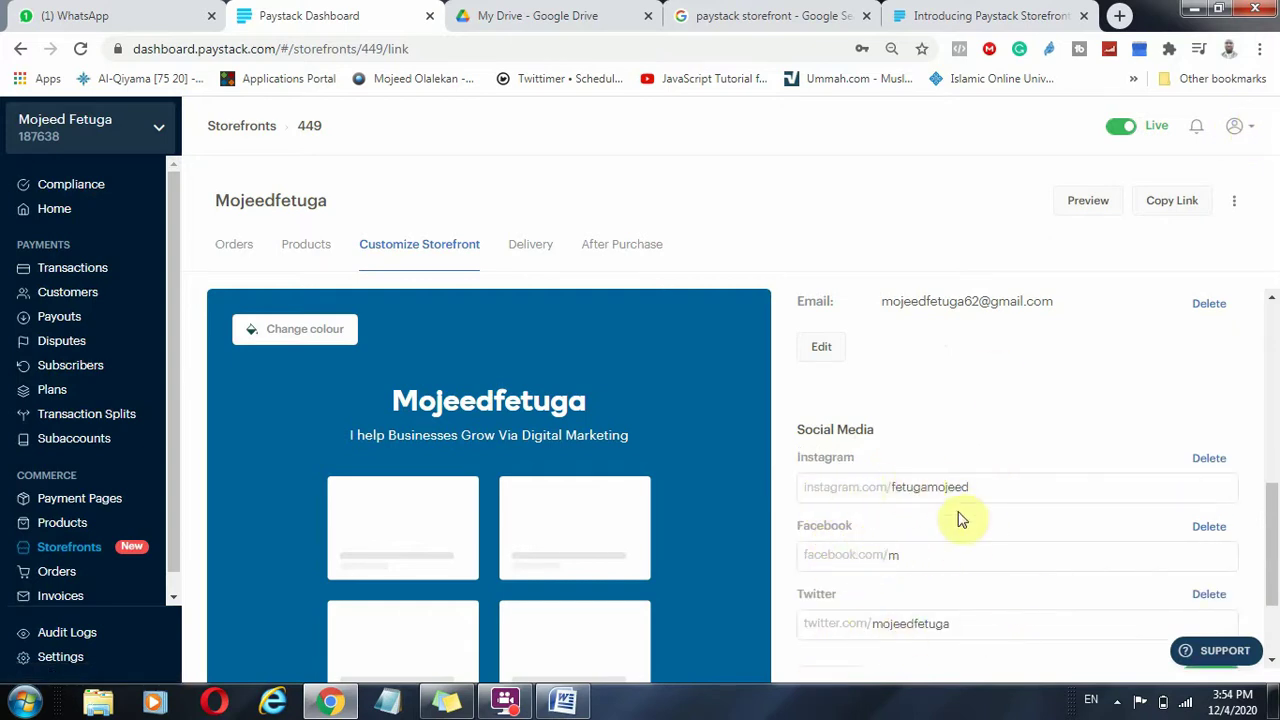
{"action": "left_click", "coordinate": [900, 557]}
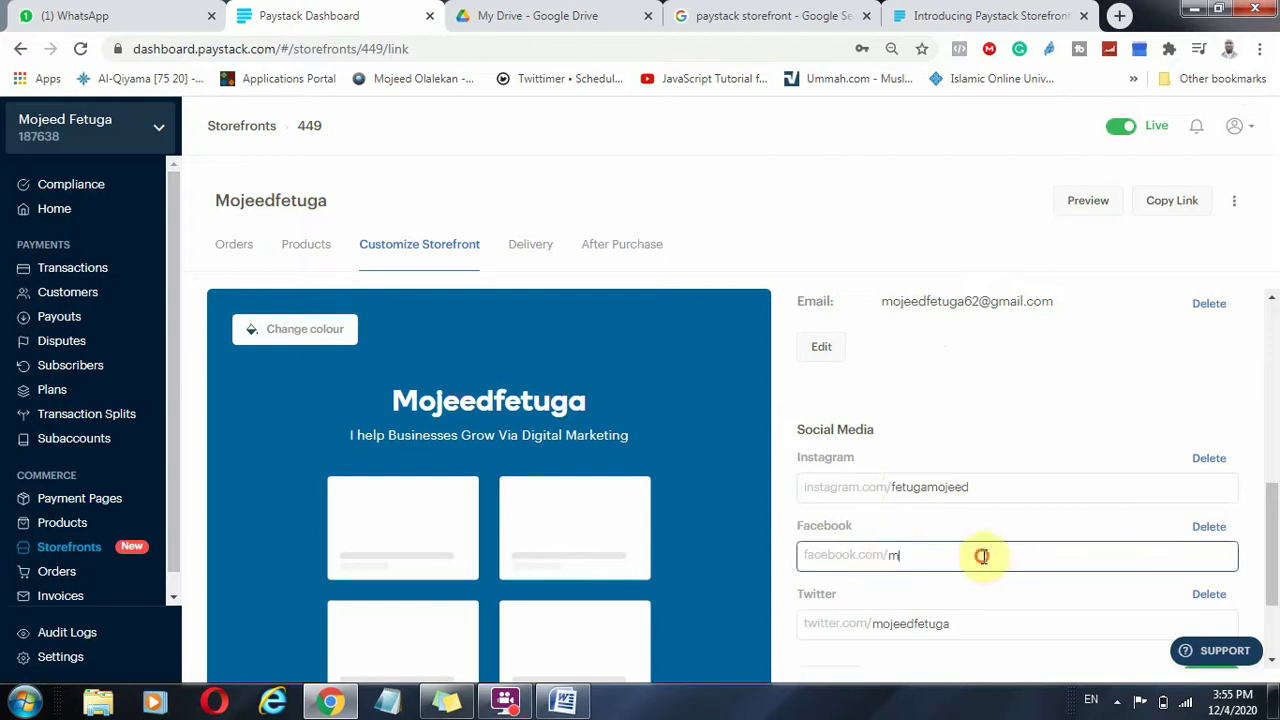
{"action": "left_click", "coordinate": [1131, 10]}
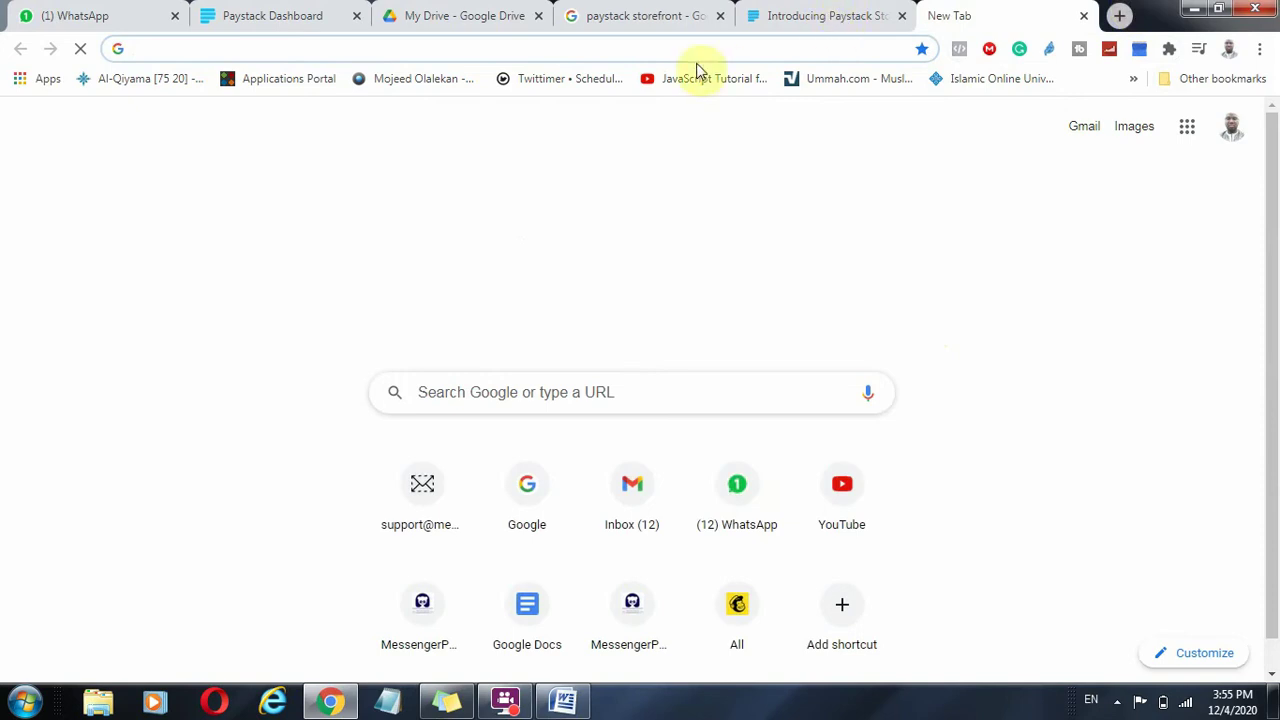
{"action": "type", "text": "f"}
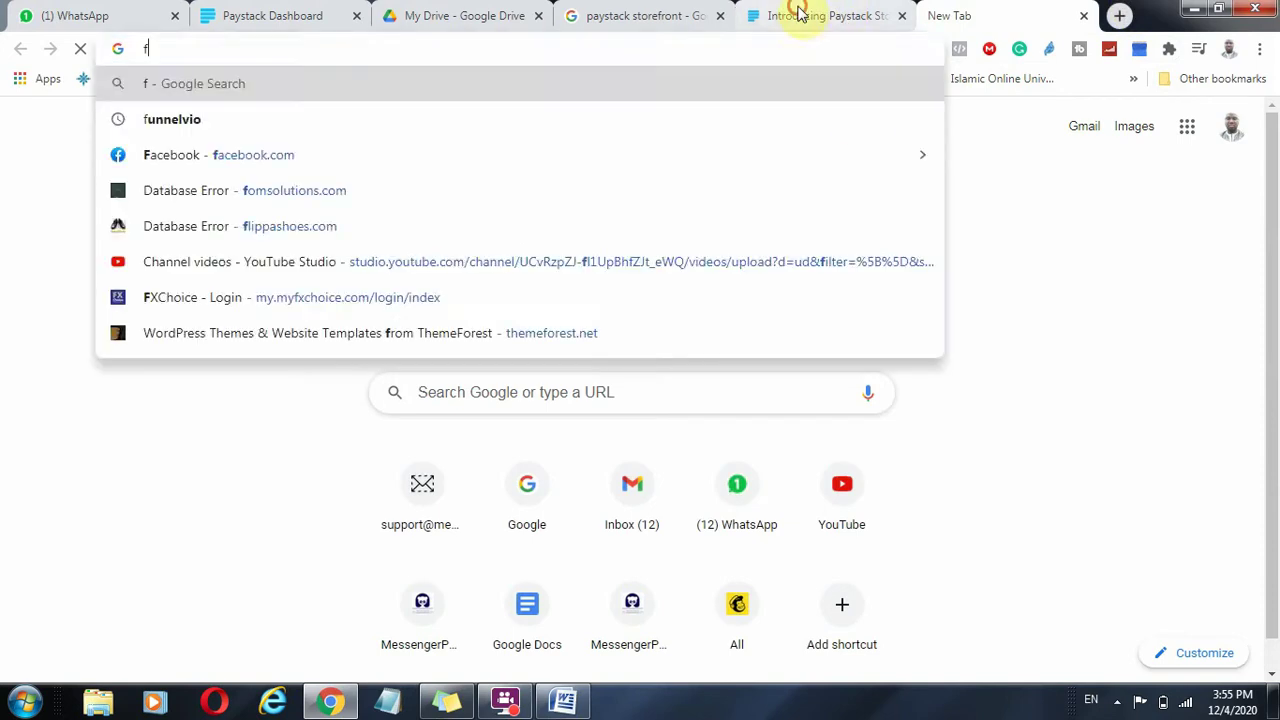
{"action": "left_click", "coordinate": [794, 14]}
{"action": "left_click", "coordinate": [270, 14]}
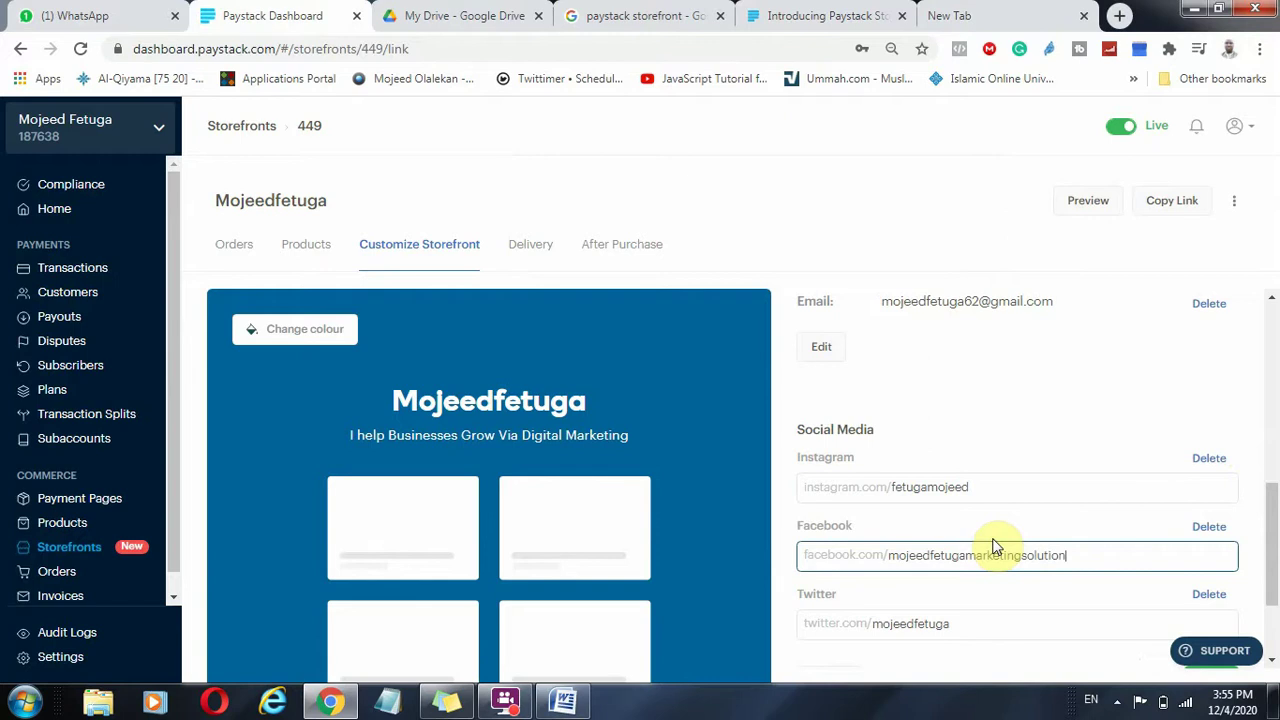
{"action": "left_click", "coordinate": [1165, 408]}
{"action": "scroll", "coordinate": [1000, 525], "scroll_direction": "down", "scroll_amount": 1}
{"action": "left_click", "coordinate": [1209, 533]}
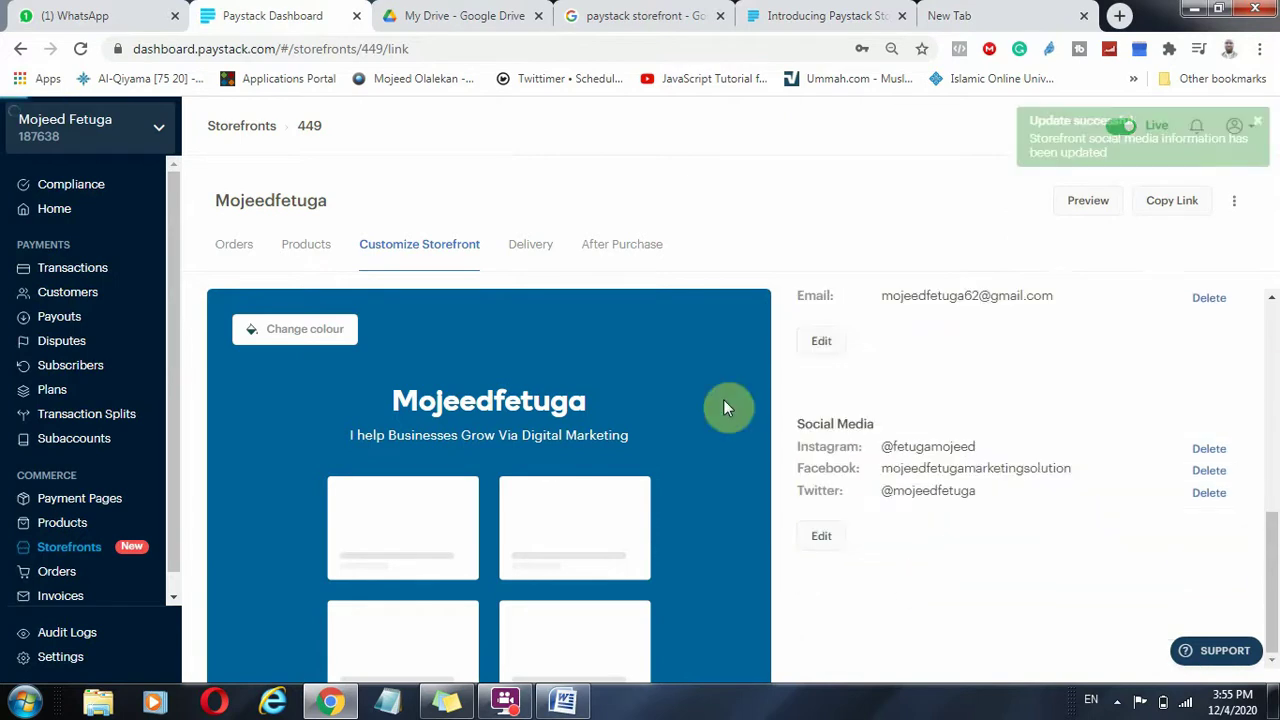
{"action": "scroll", "coordinate": [925, 490], "scroll_direction": "up", "scroll_amount": 5}
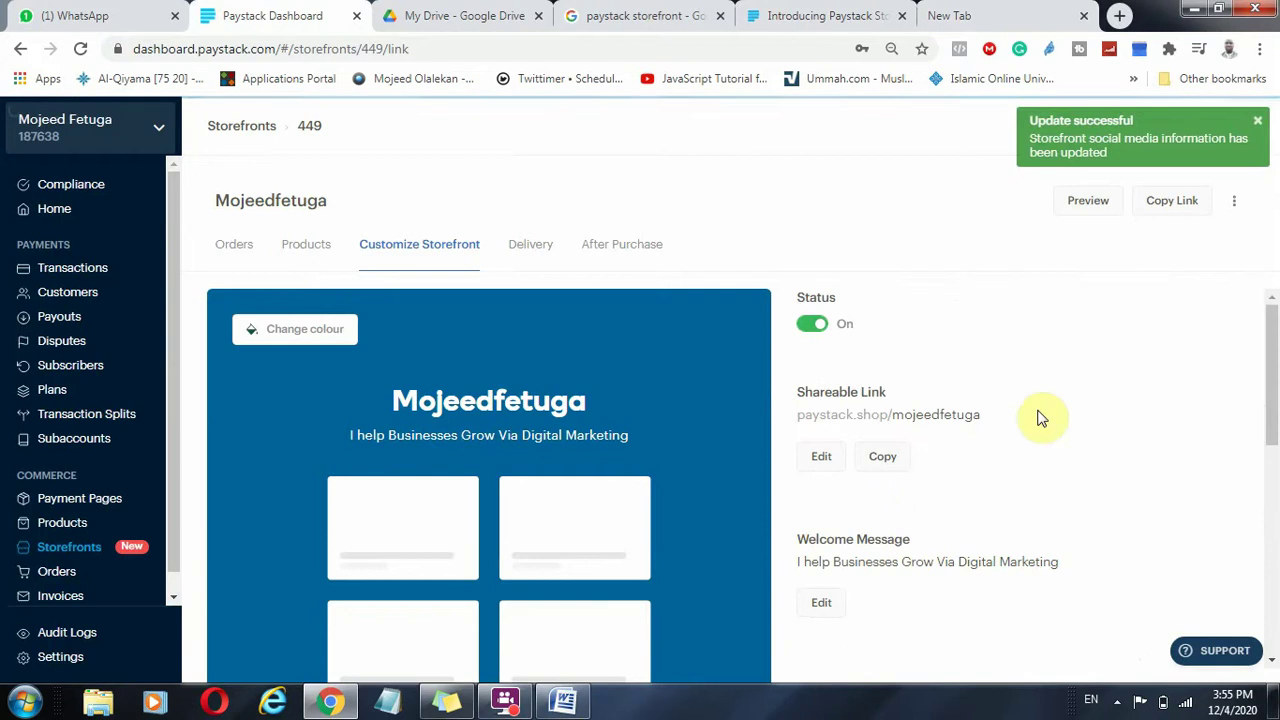
Move from the Delivery tab to After Purchase and dismiss its introductory tip.
{"action": "scroll", "coordinate": [1040, 450], "scroll_direction": "down", "scroll_amount": 5}
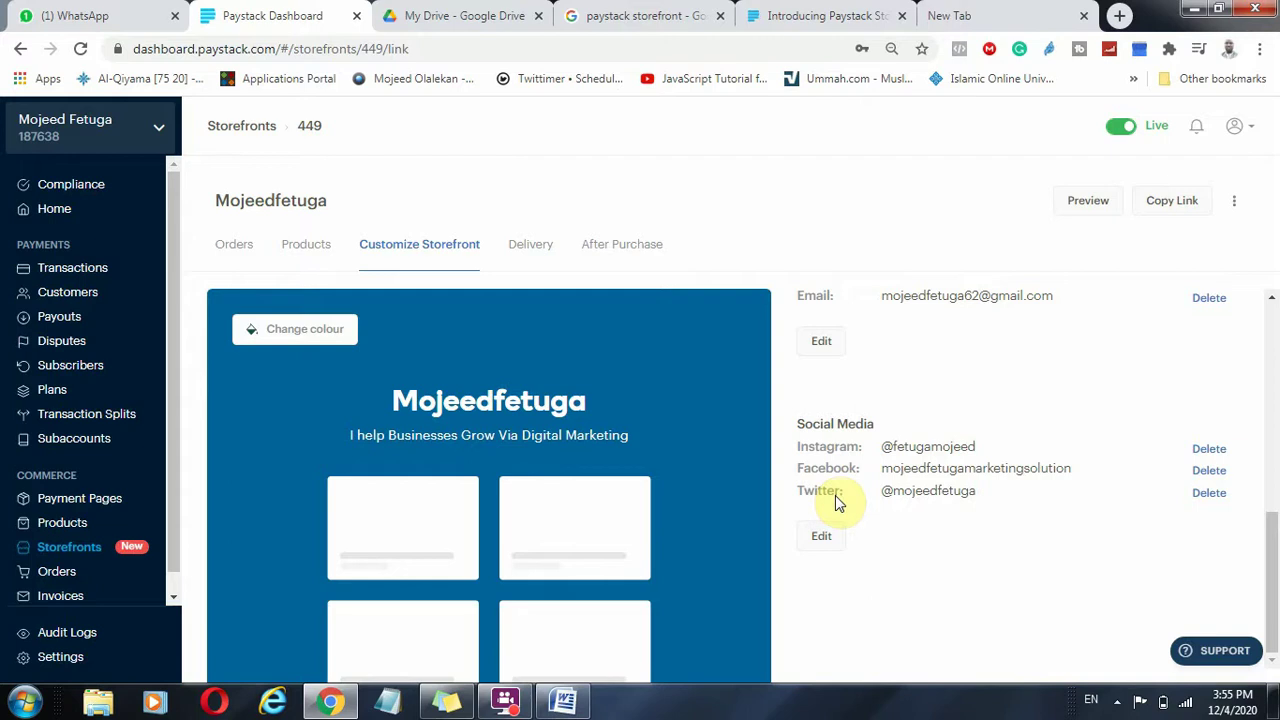
{"action": "left_click", "coordinate": [558, 242]}
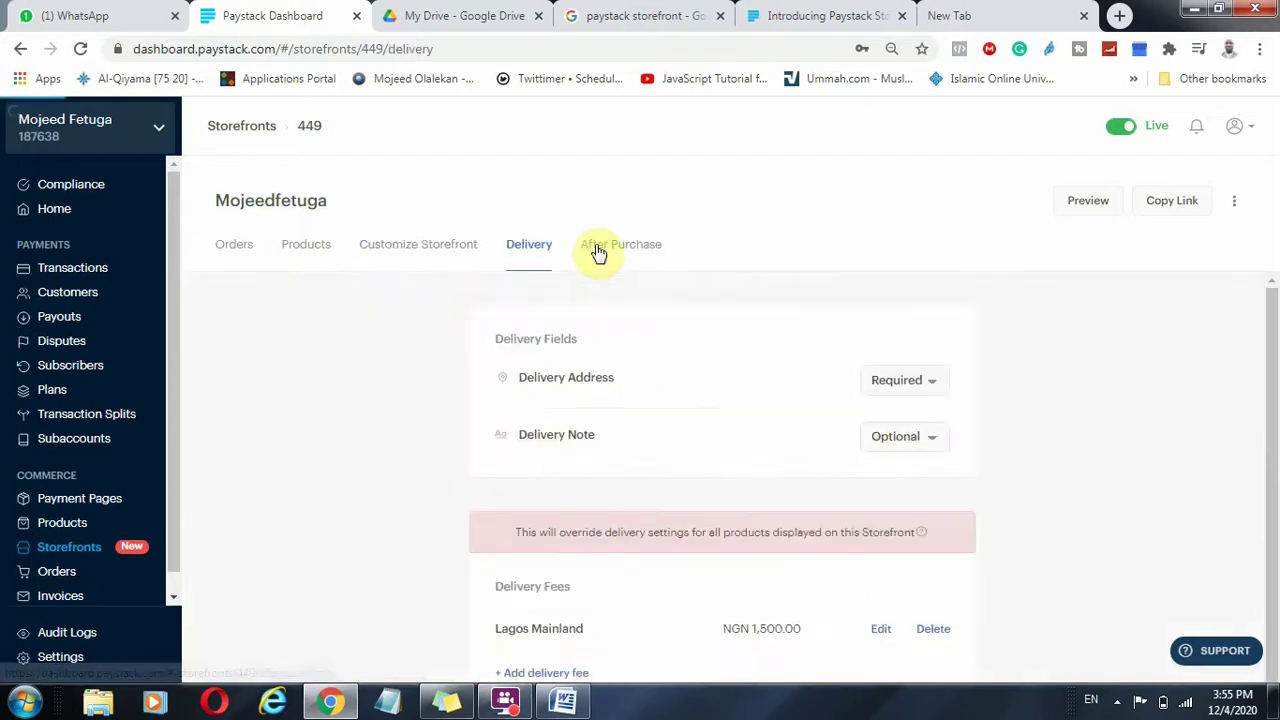
{"action": "left_click", "coordinate": [598, 248]}
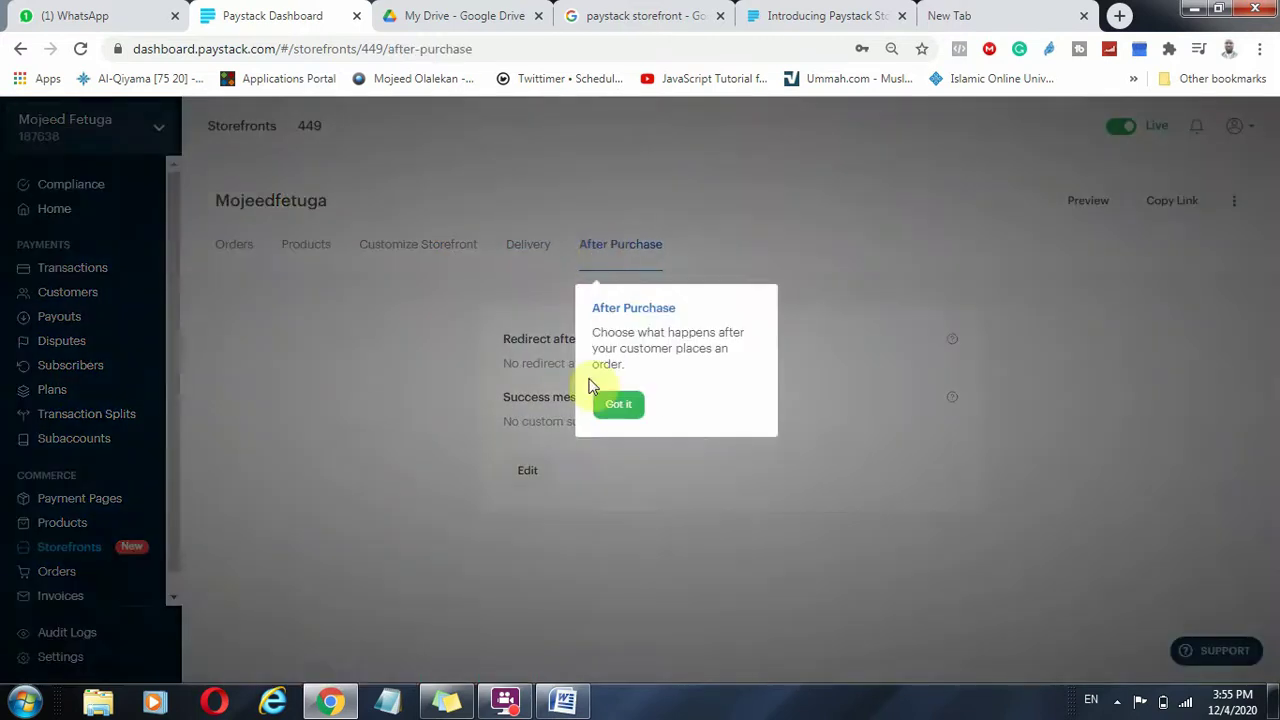
{"action": "left_click", "coordinate": [617, 404]}
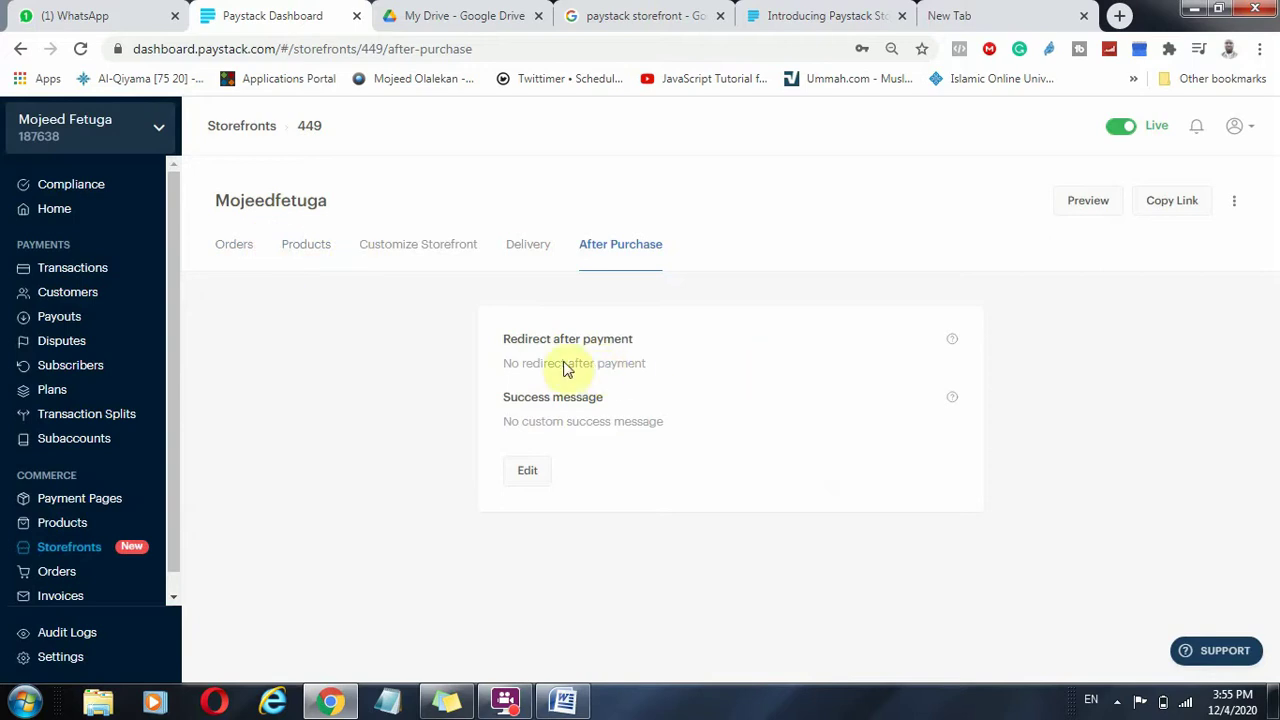
Set a WhatsApp wa.me link as the redirect after payment and save it.
{"action": "left_click", "coordinate": [527, 468]}
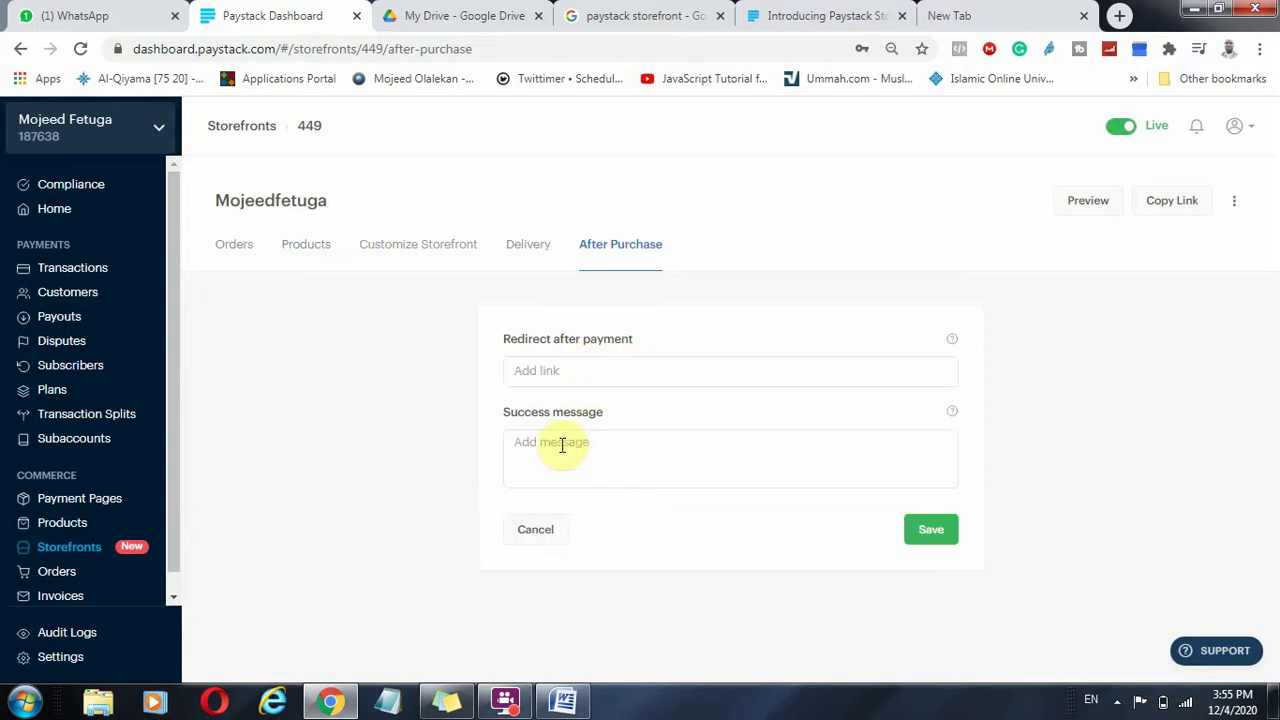
{"action": "left_click", "coordinate": [567, 367]}
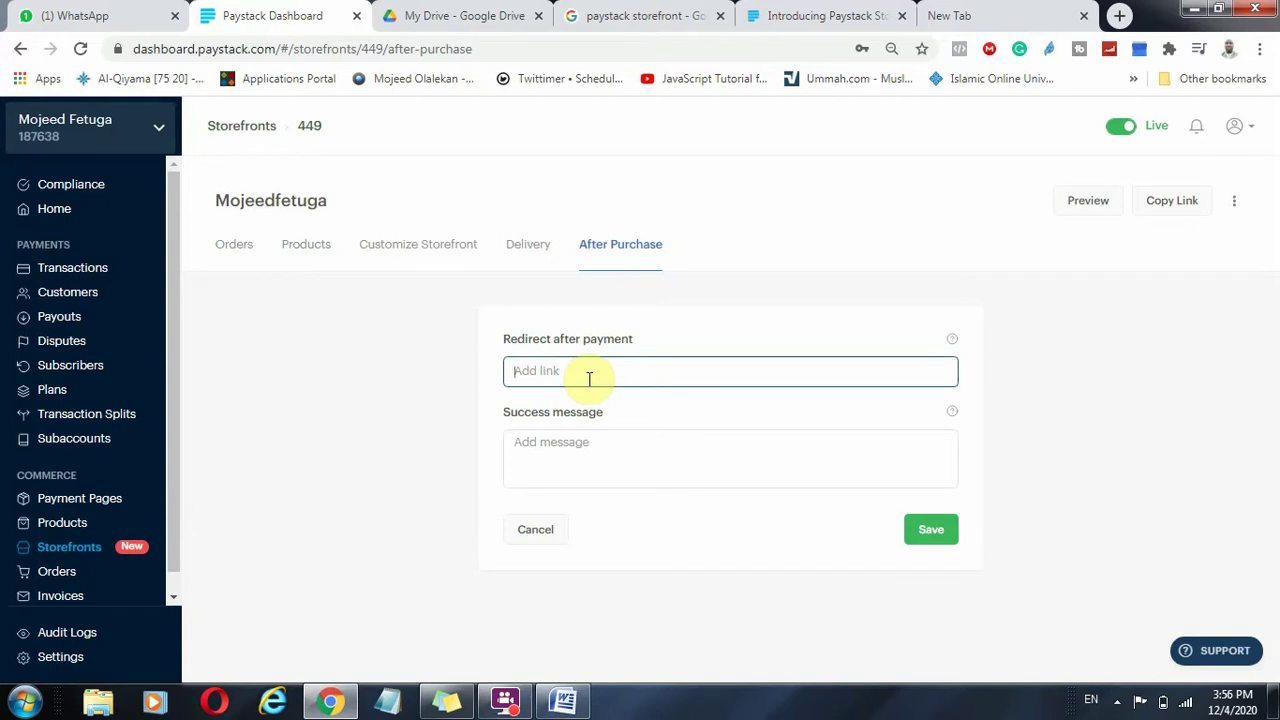
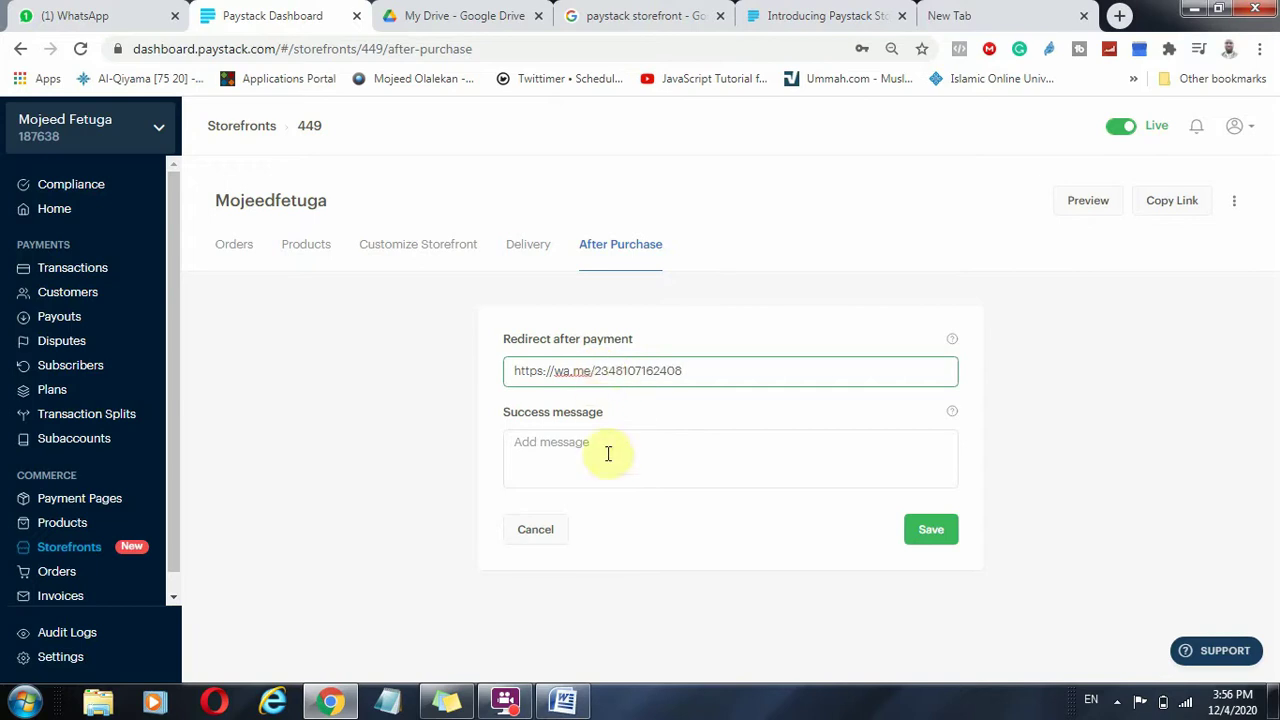
{"action": "left_click", "coordinate": [620, 462]}
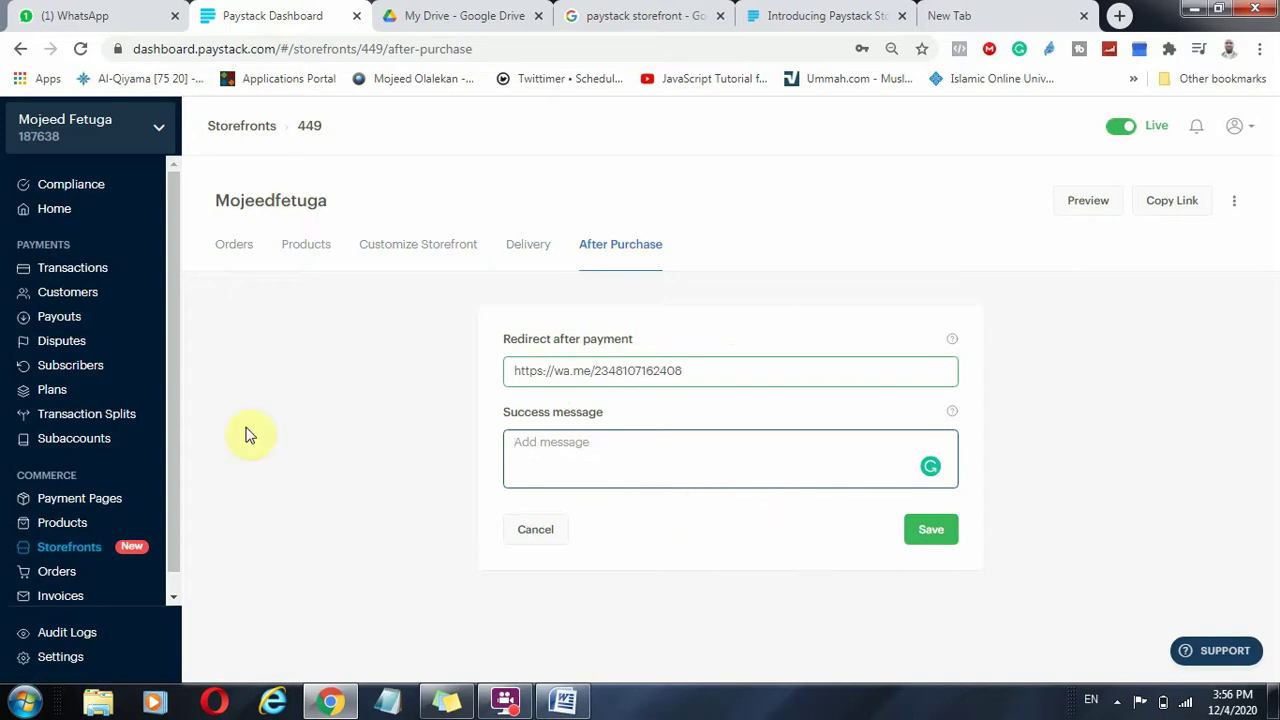
{"action": "left_click", "coordinate": [558, 437]}
{"action": "left_click", "coordinate": [928, 530]}
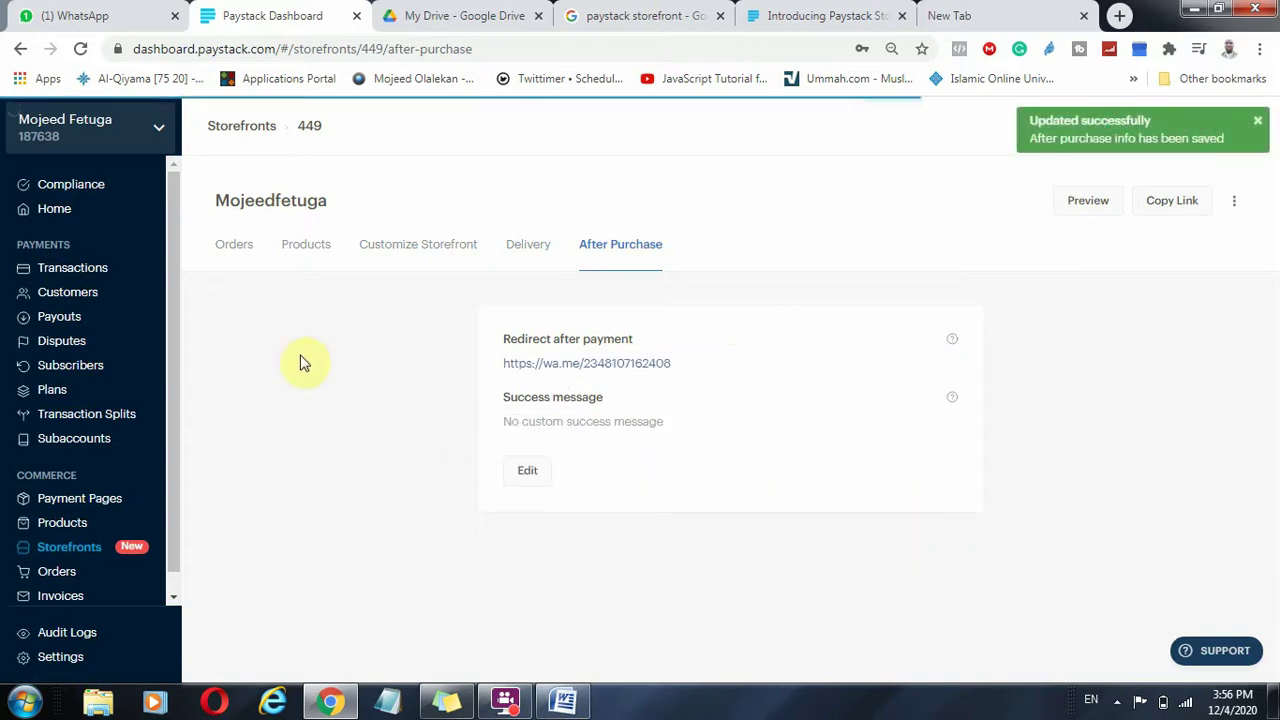
{"action": "left_click", "coordinate": [230, 248]}
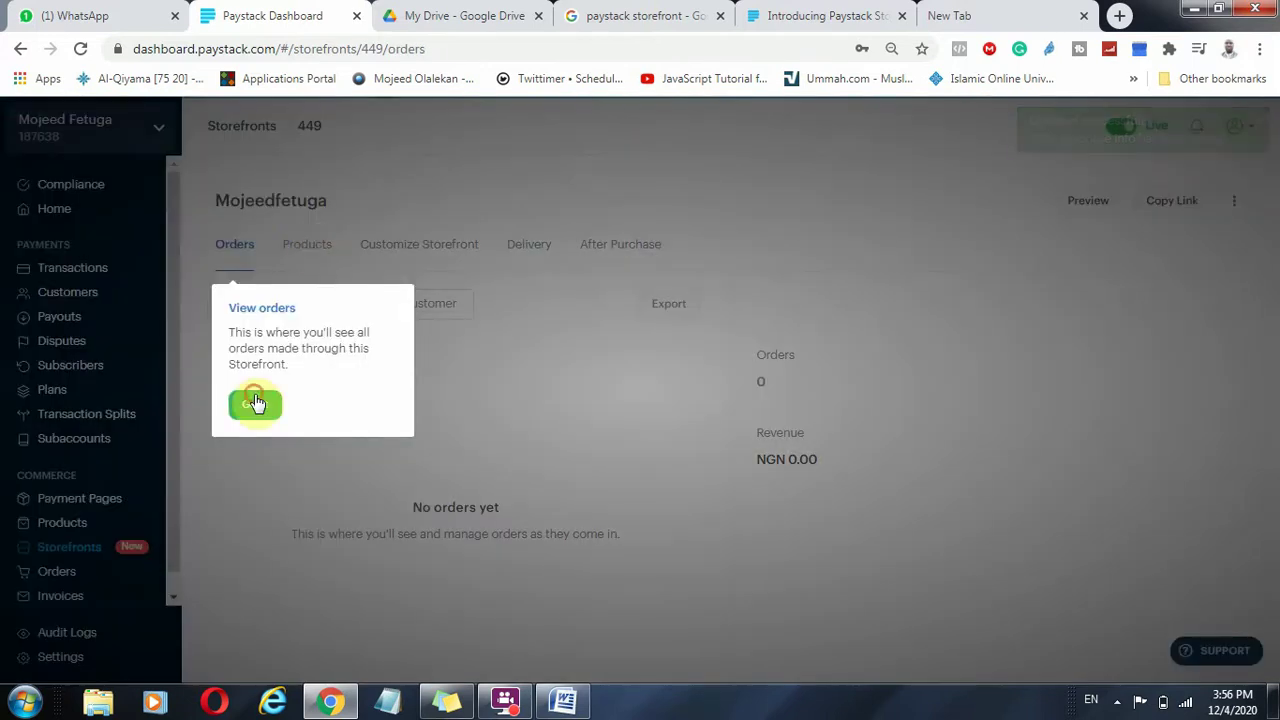
Add Facebook Master Class and Ladies Wear to the storefront alongside Kedi, then return to Orders.
{"action": "left_click", "coordinate": [254, 403]}
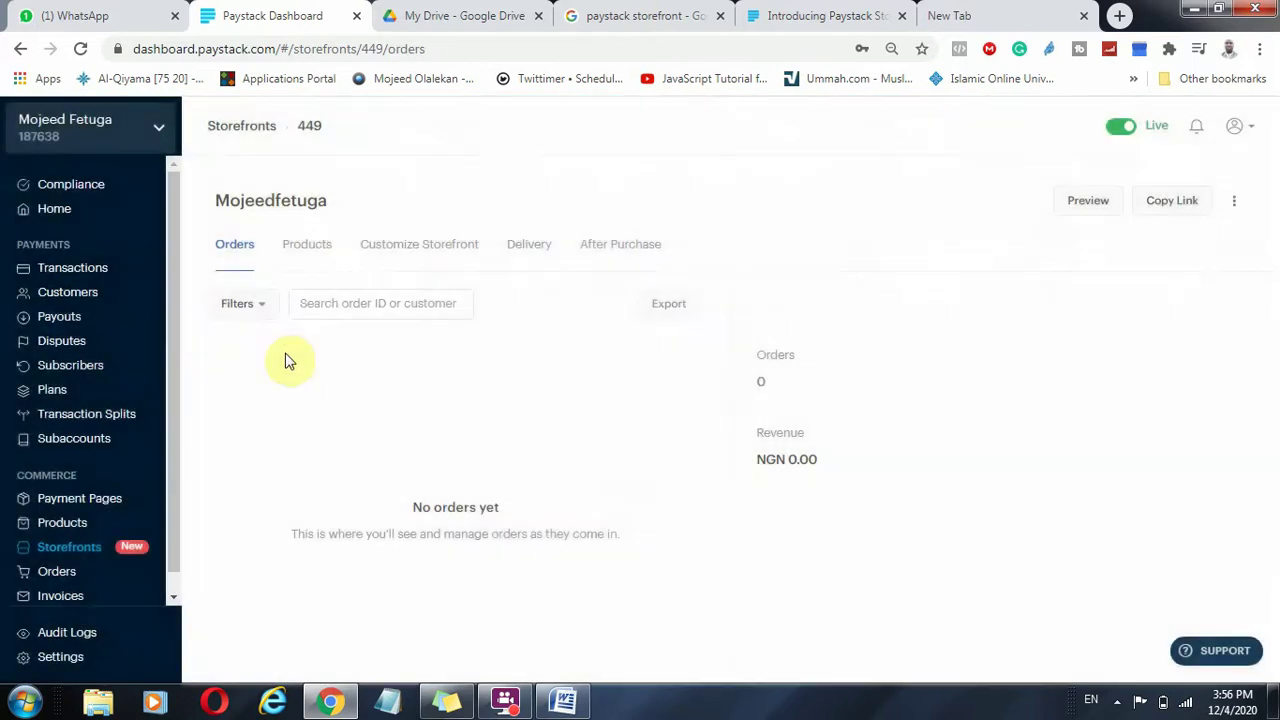
{"action": "double_click", "coordinate": [230, 248]}
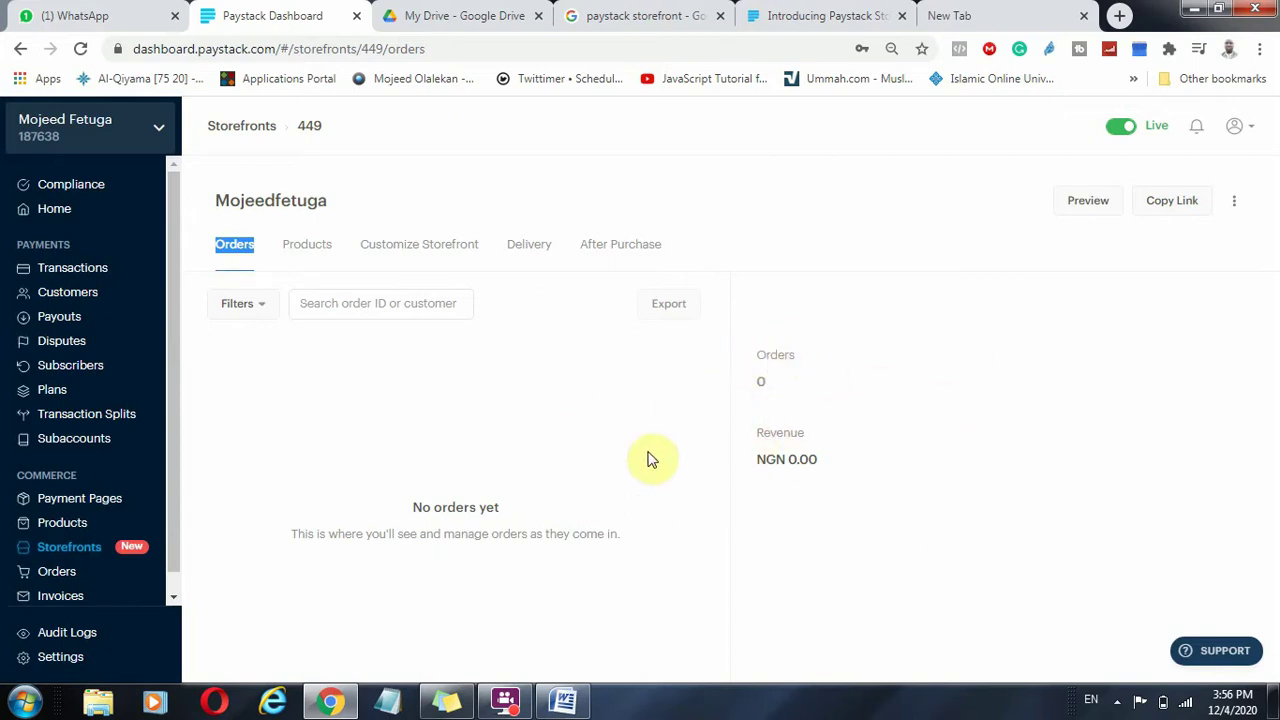
{"action": "left_click", "coordinate": [320, 247]}
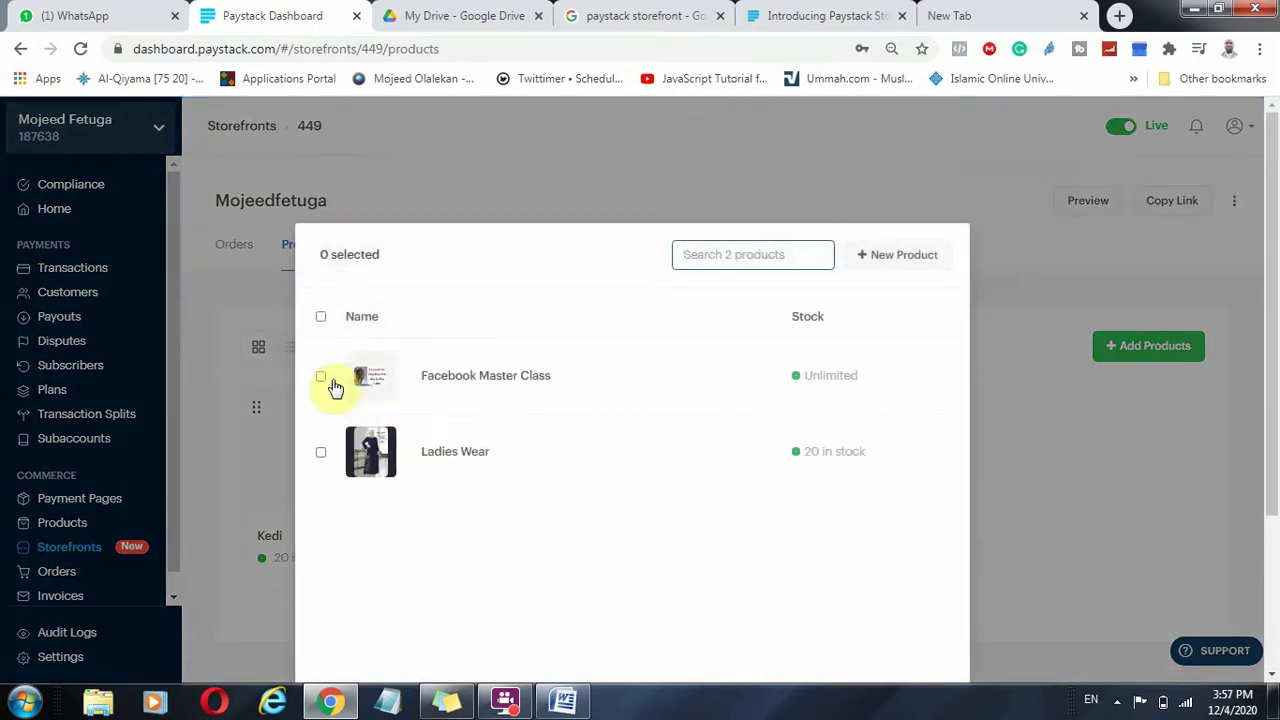
{"action": "left_click", "coordinate": [322, 380]}
{"action": "left_click", "coordinate": [320, 452]}
{"action": "scroll", "coordinate": [689, 517], "scroll_direction": "down", "scroll_amount": 3}
{"action": "left_click", "coordinate": [870, 528]}
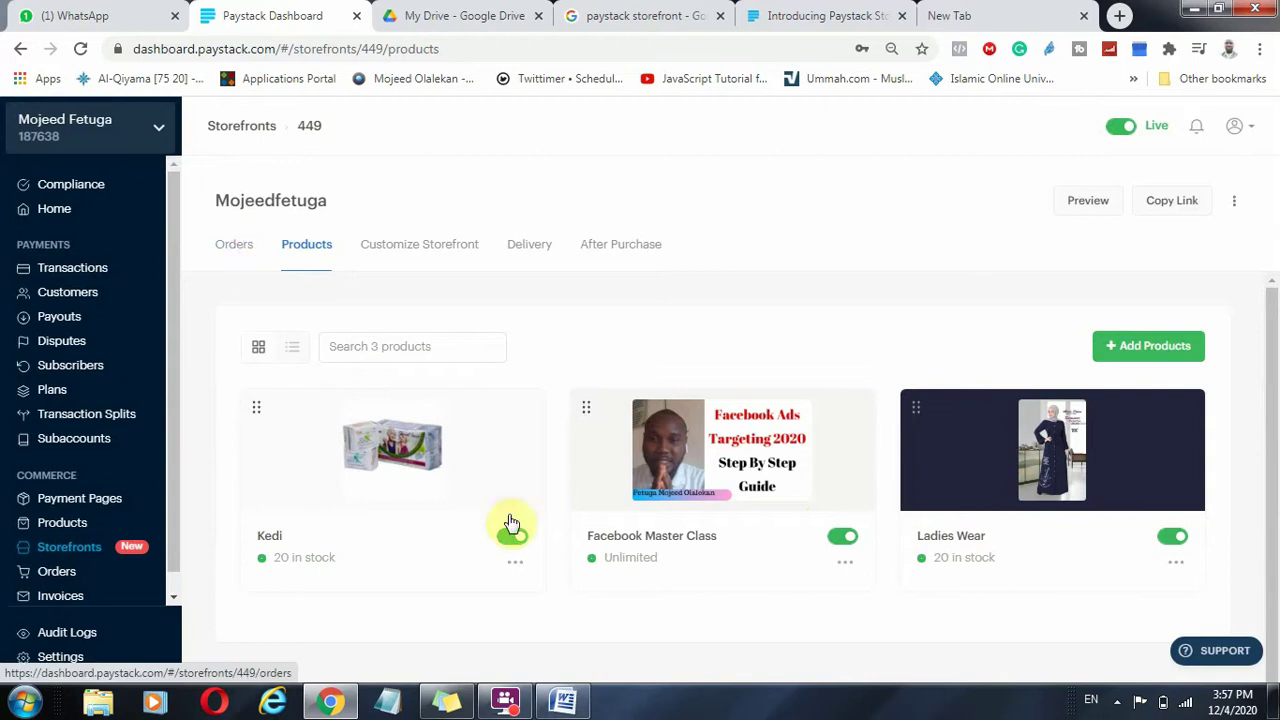
{"action": "left_click", "coordinate": [234, 244]}
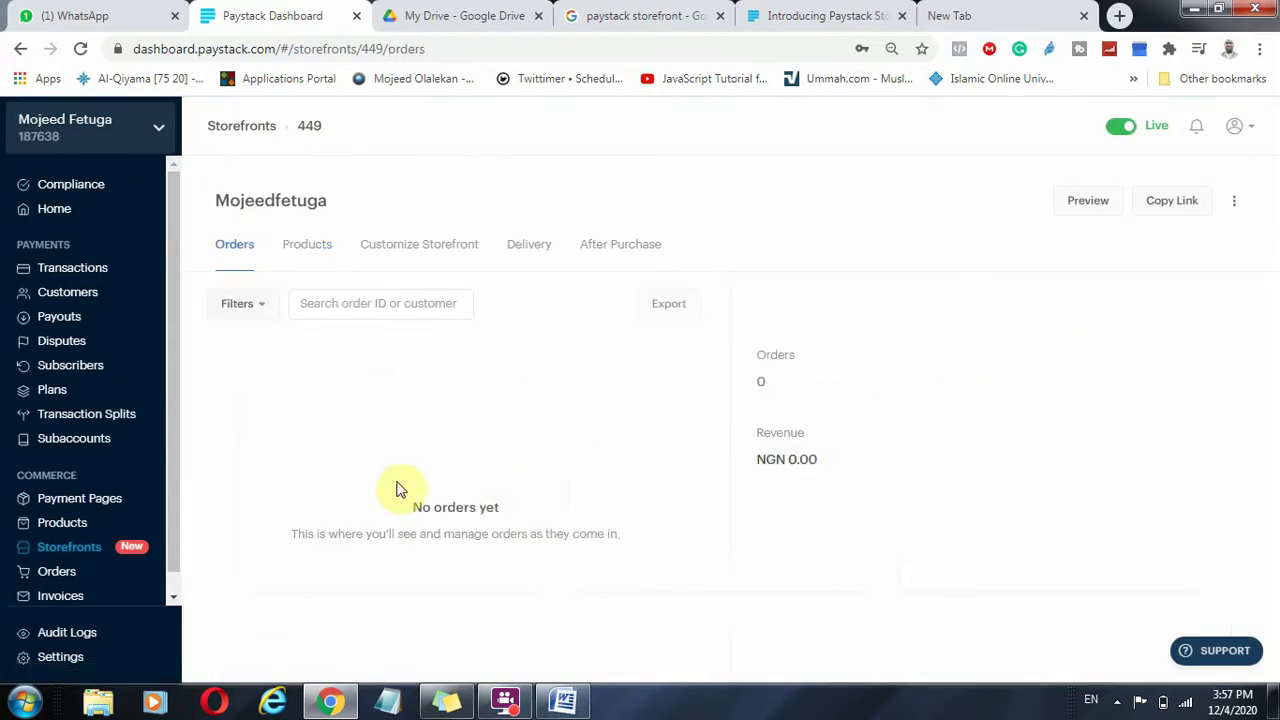
Change the Lagos Mainland delivery fee location to just 'Lagos', keeping NGN 1,500.00.
{"action": "left_click", "coordinate": [446, 246]}
{"action": "scroll", "coordinate": [910, 430], "scroll_direction": "down", "scroll_amount": 2}
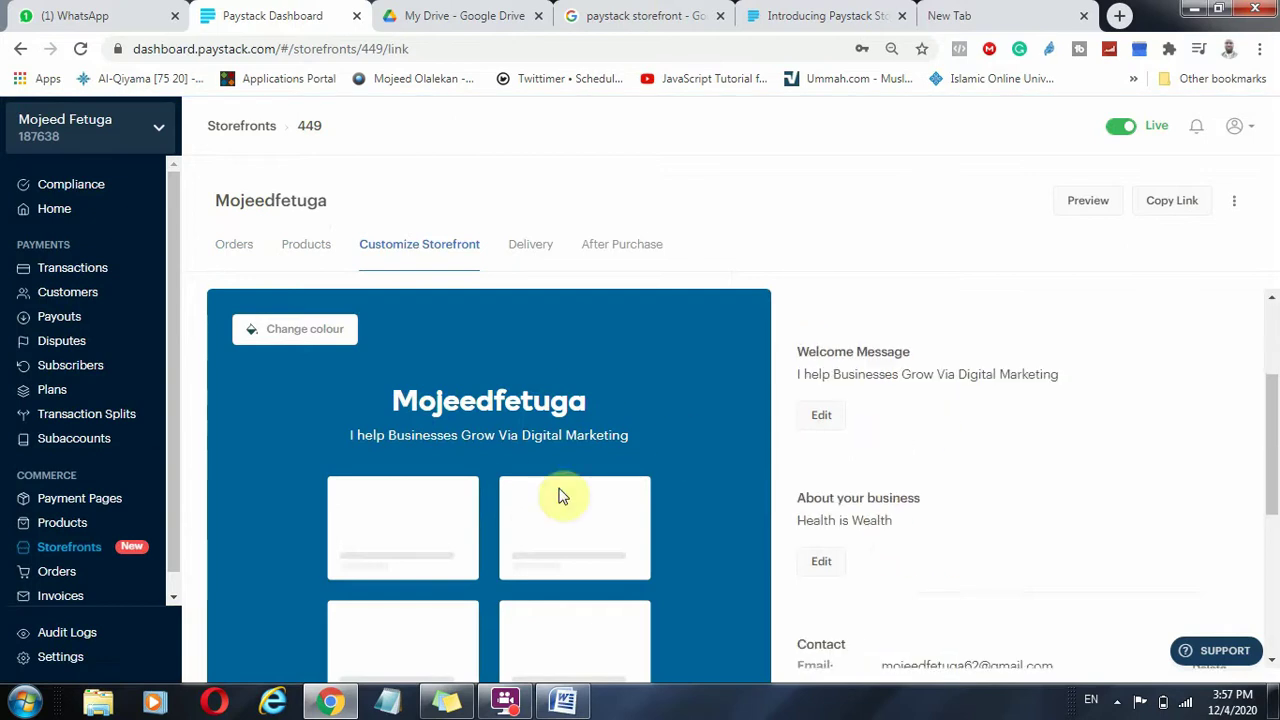
{"action": "left_click", "coordinate": [529, 241]}
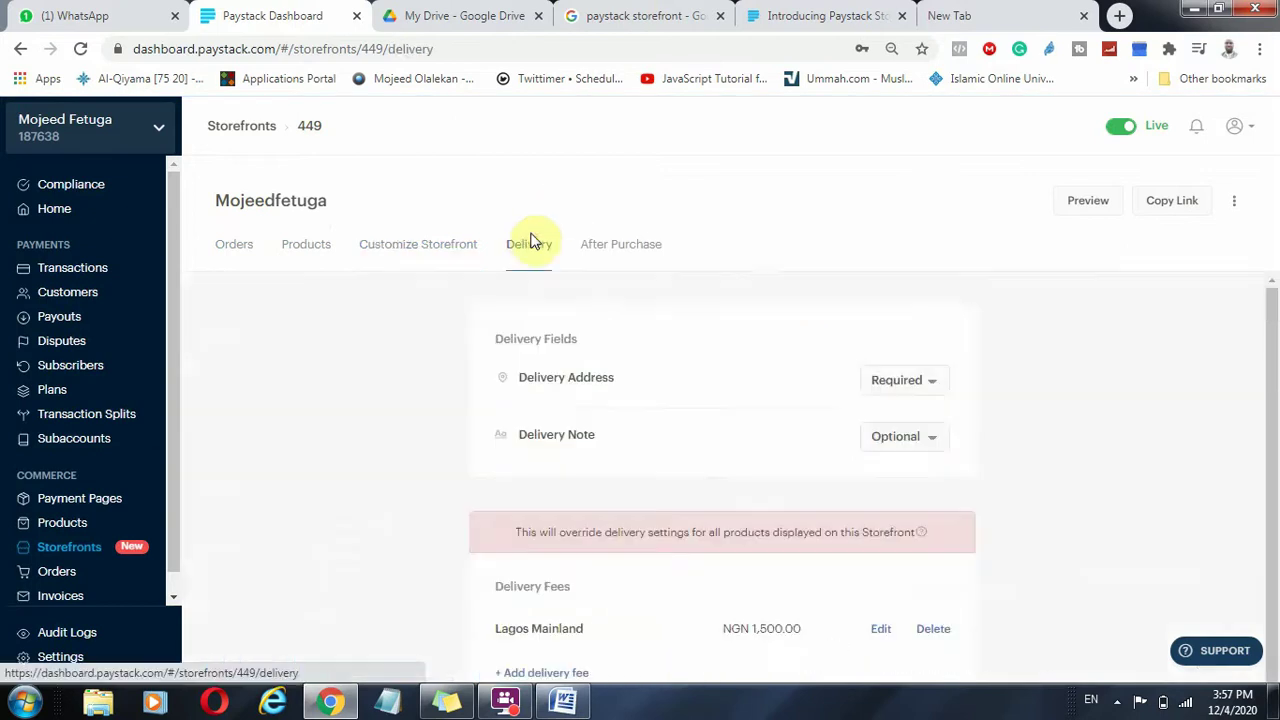
{"action": "scroll", "coordinate": [666, 443], "scroll_direction": "down", "scroll_amount": 1}
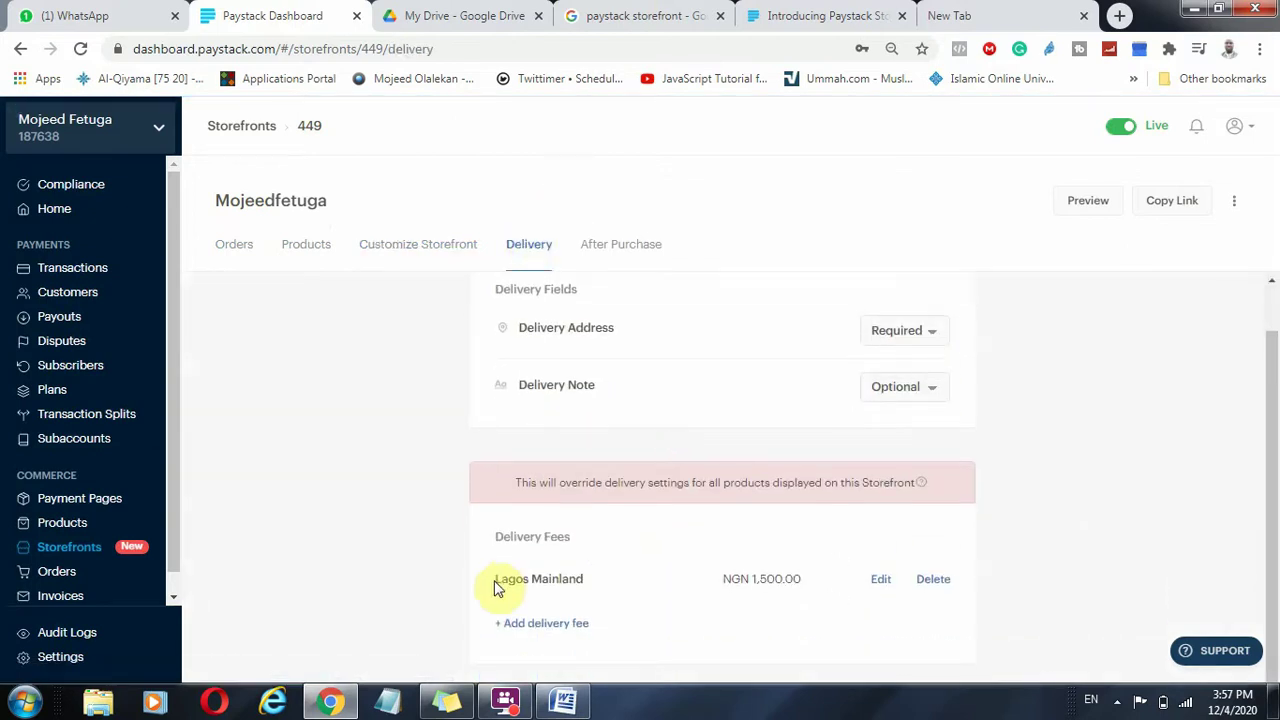
{"action": "left_click", "coordinate": [879, 579]}
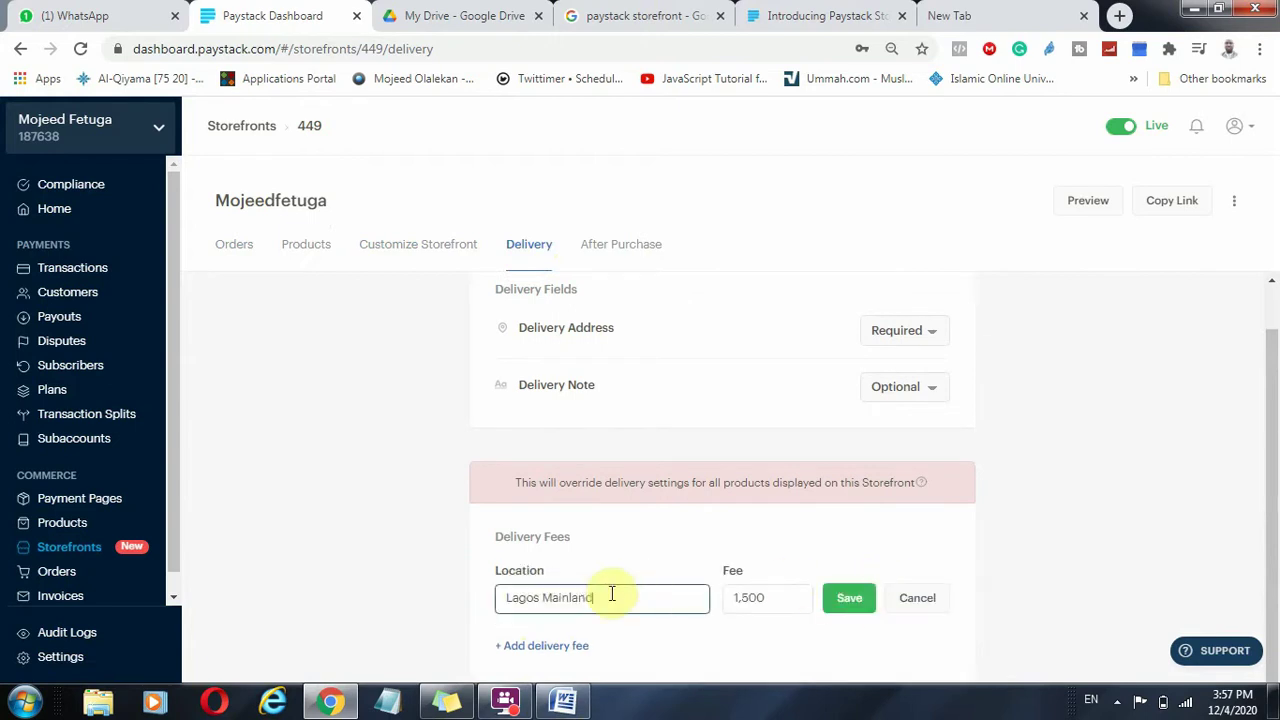
{"action": "left_click_drag", "start_coordinate": [609, 595], "coordinate": [562, 594]}
{"action": "key", "text": "BackSpace"}
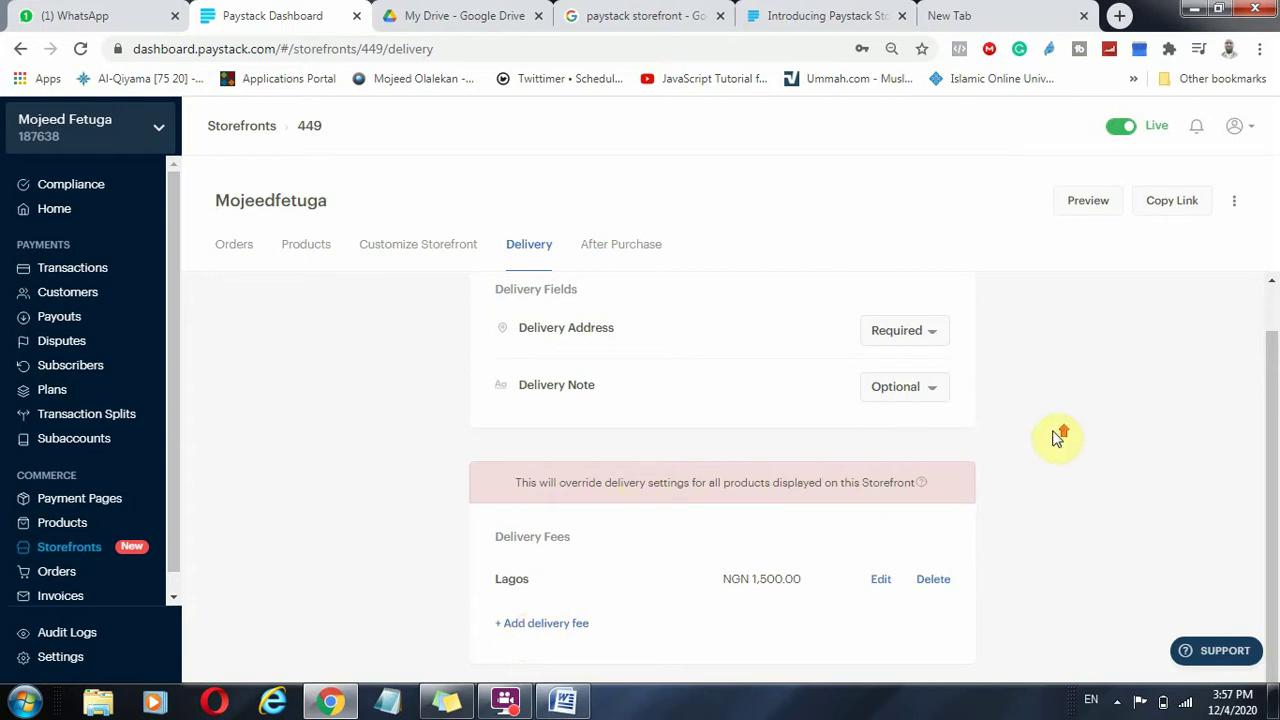
{"action": "scroll", "coordinate": [1060, 435], "scroll_direction": "up", "scroll_amount": 1}
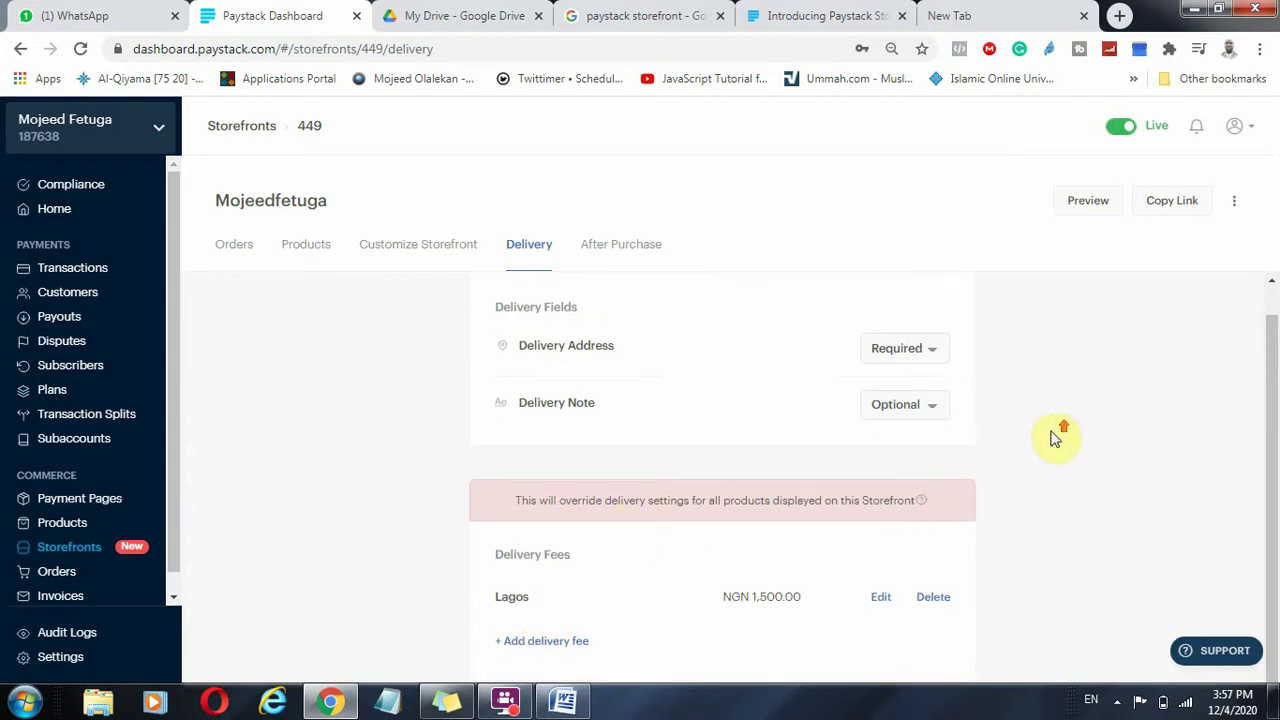
Review the WhatsApp after-payment redirect and copy the storefront's public link.
{"action": "left_click", "coordinate": [612, 243]}
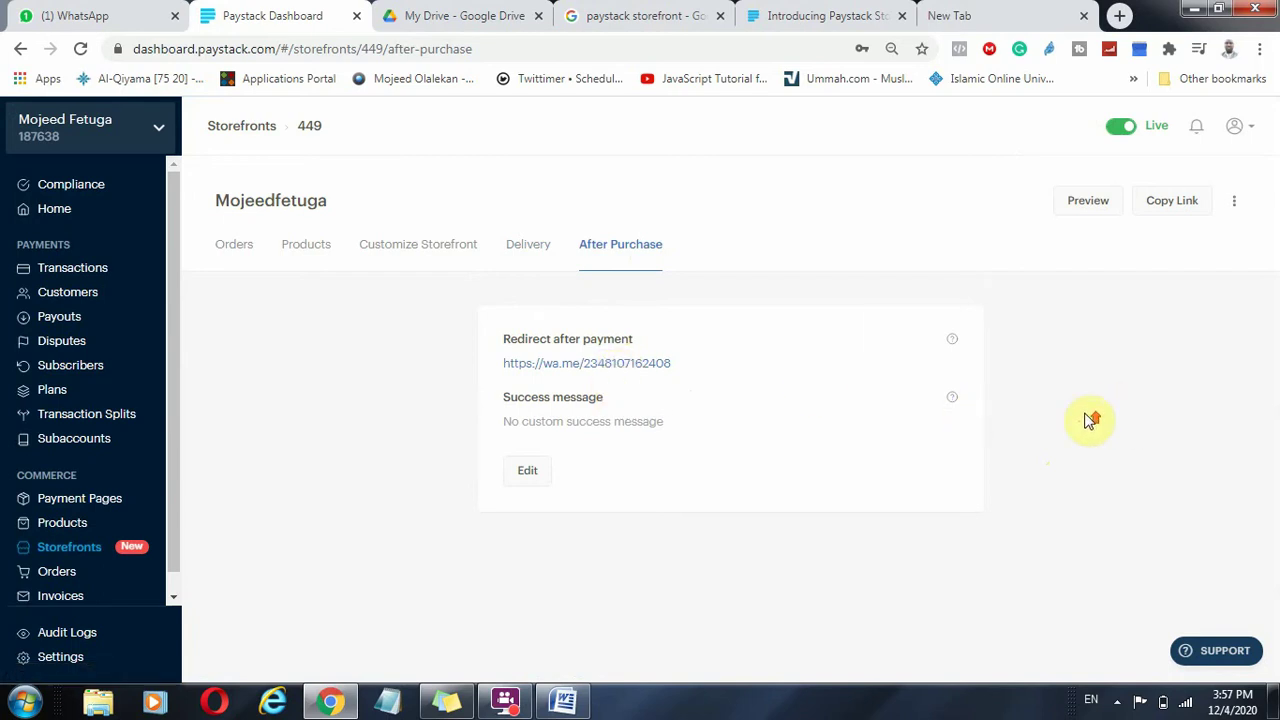
{"action": "left_click", "coordinate": [1172, 201]}
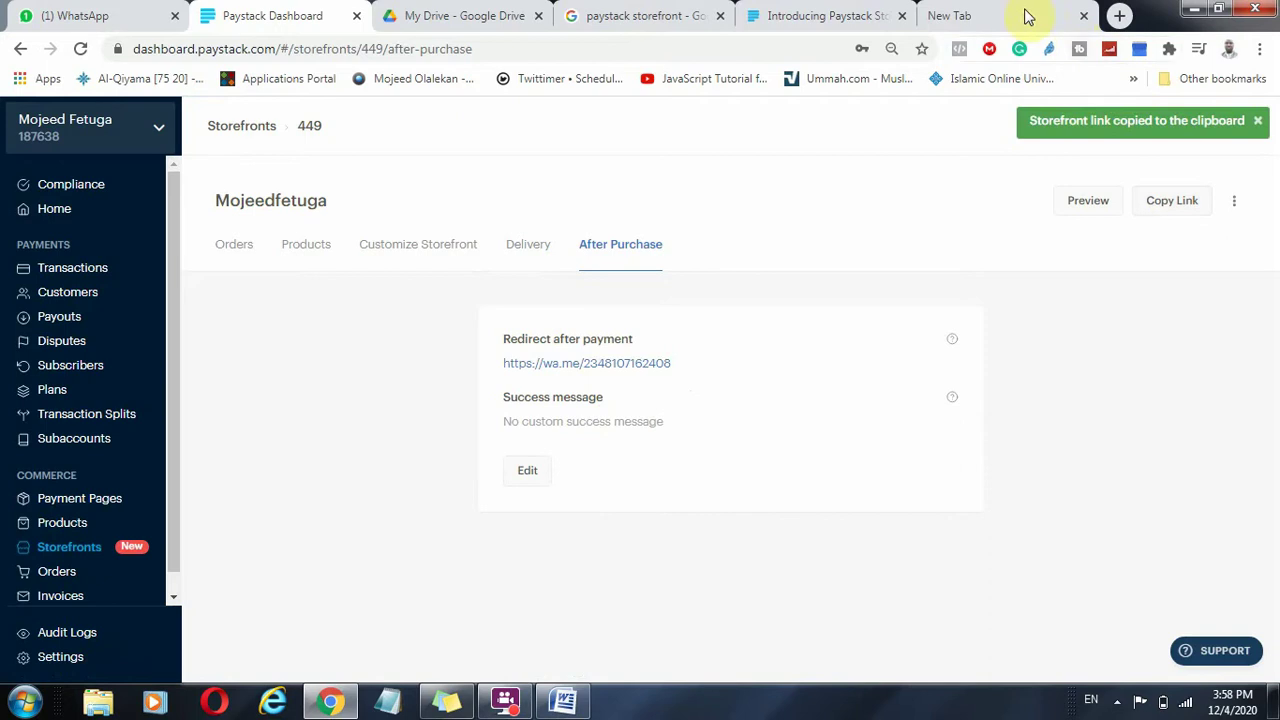
Open the copied storefront link in a new tab with Paste and go and browse the store.
{"action": "left_click", "coordinate": [985, 12]}
{"action": "type", "text": "f"}
{"action": "right_click", "coordinate": [620, 44]}
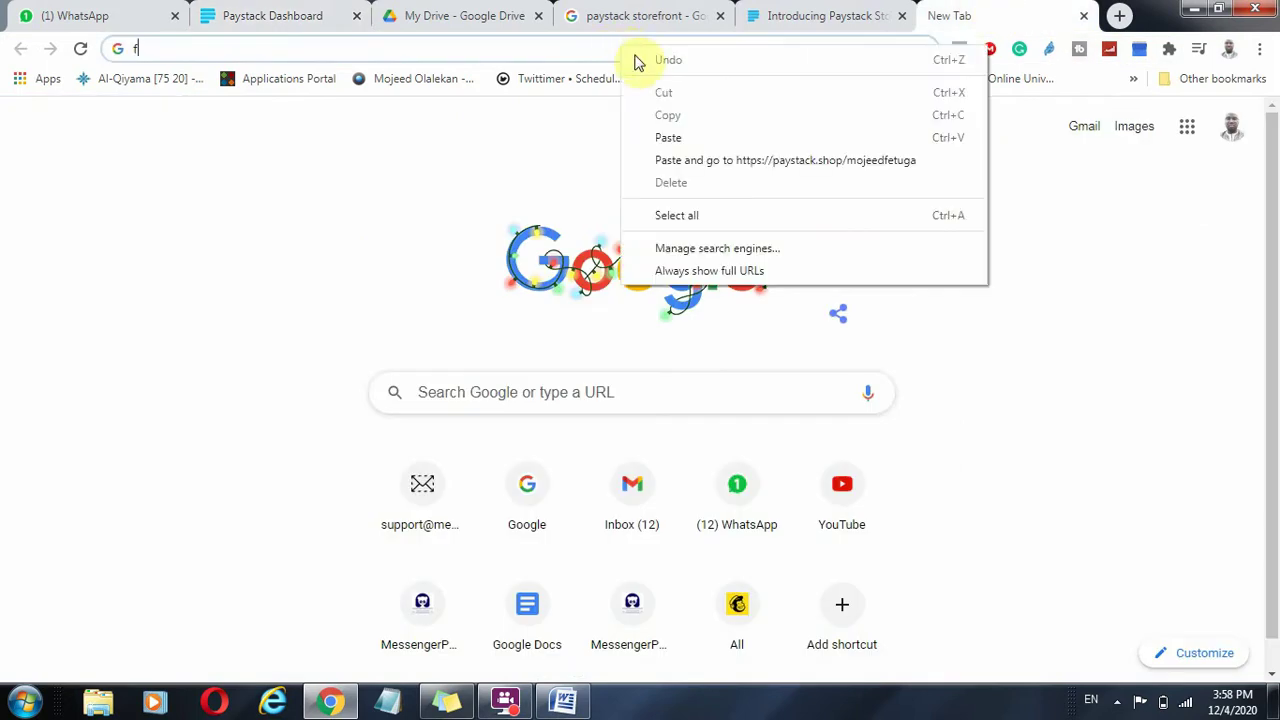
{"action": "left_click", "coordinate": [713, 160]}
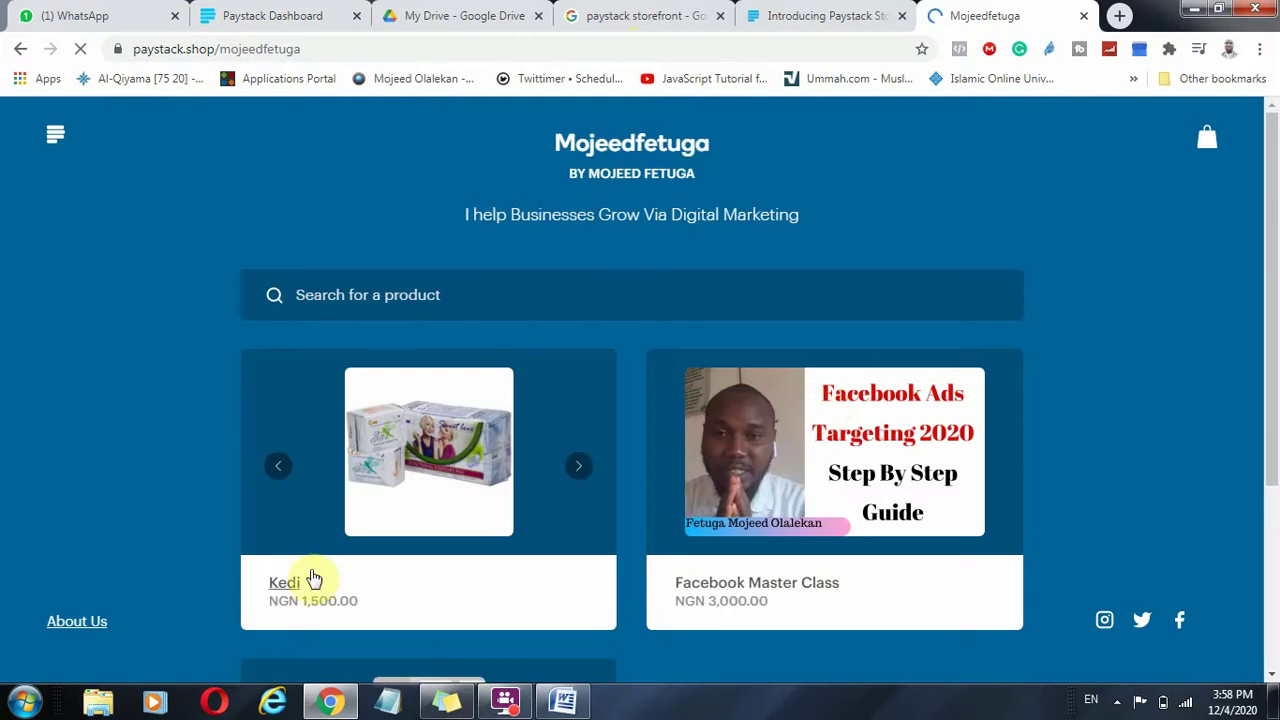
{"action": "scroll", "coordinate": [414, 423], "scroll_direction": "down", "scroll_amount": 3}
{"action": "scroll", "coordinate": [449, 497], "scroll_direction": "down", "scroll_amount": 1}
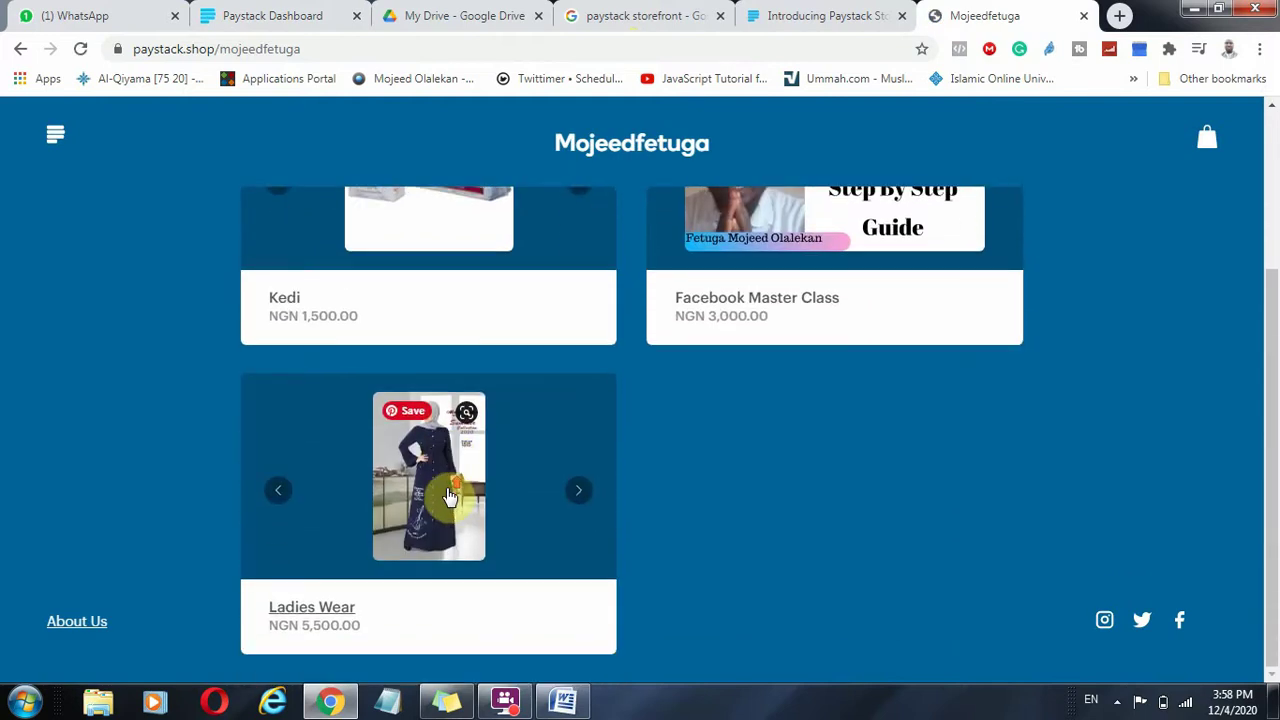
{"action": "scroll", "coordinate": [449, 503], "scroll_direction": "up", "scroll_amount": 3}
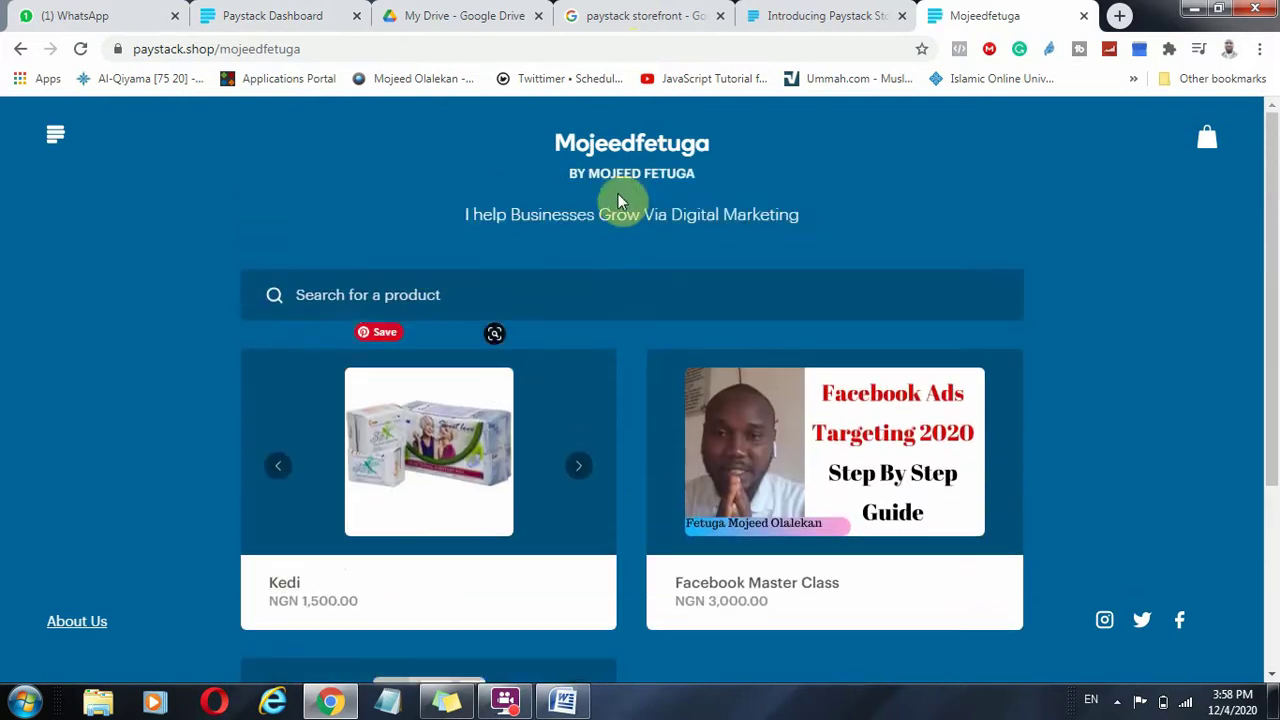
{"action": "left_click_drag", "start_coordinate": [464, 224], "coordinate": [817, 251]}
{"action": "scroll", "coordinate": [600, 354], "scroll_direction": "down", "scroll_amount": 2}
{"action": "scroll", "coordinate": [604, 365], "scroll_direction": "up", "scroll_amount": 1}
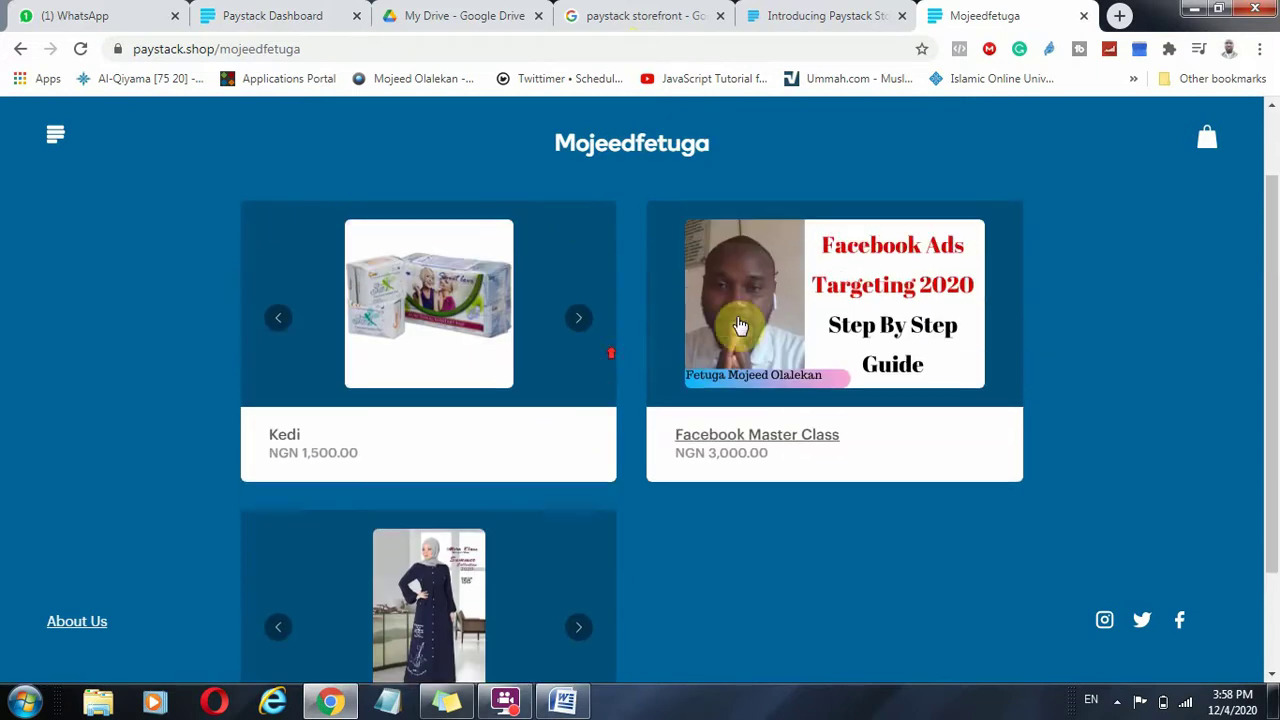
Test the Facebook Master Class product, raising its quantity to 2 and back to 1.
{"action": "left_click", "coordinate": [768, 441]}
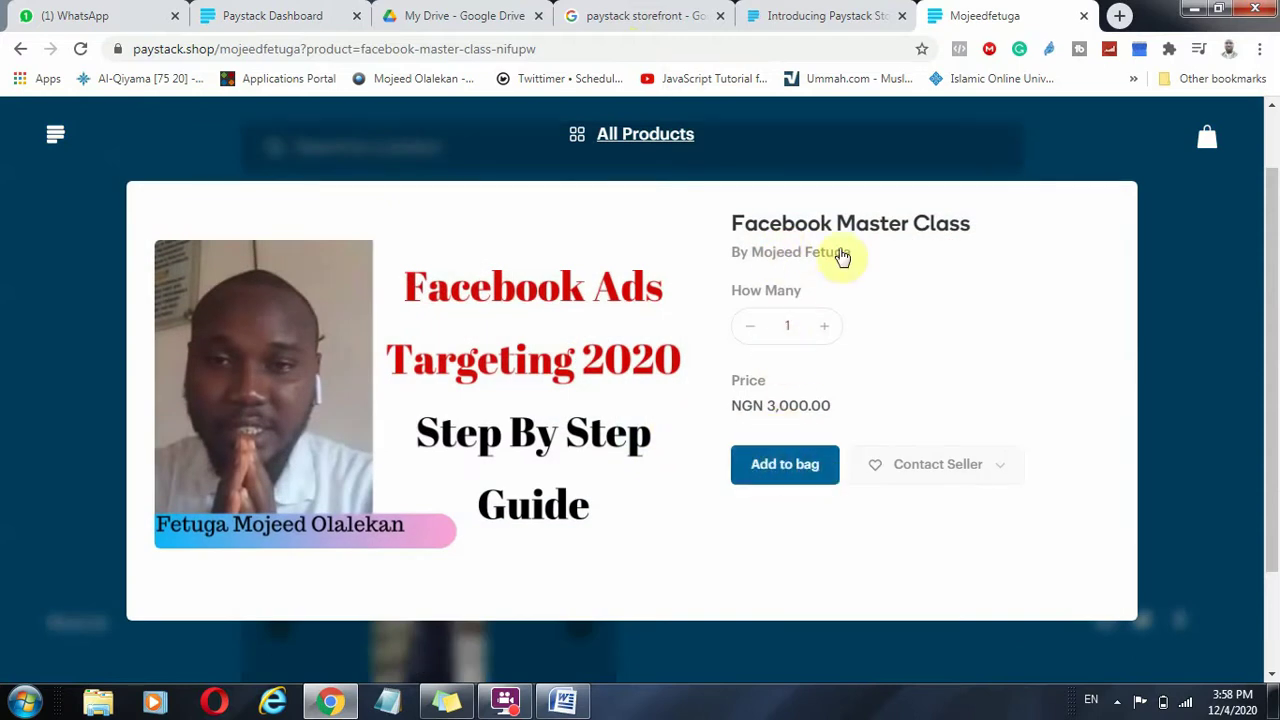
{"action": "left_click", "coordinate": [825, 328]}
{"action": "left_click", "coordinate": [747, 330]}
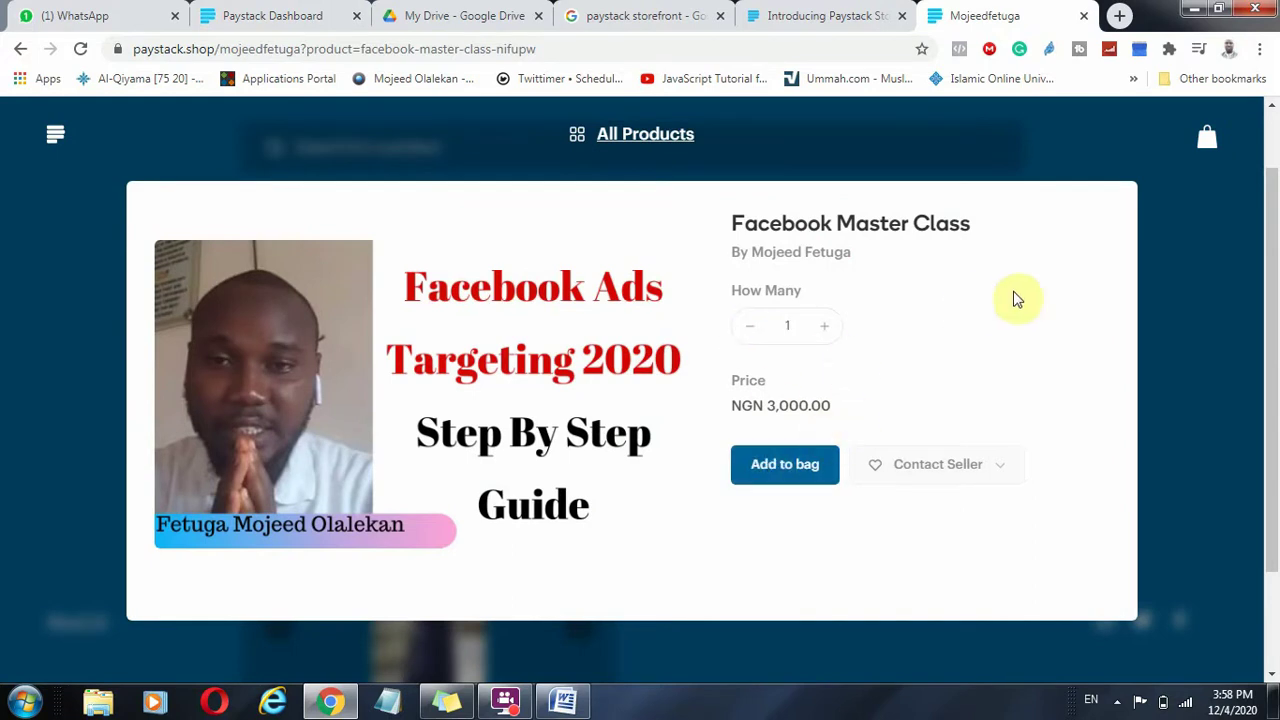
{"action": "left_click", "coordinate": [1157, 392]}
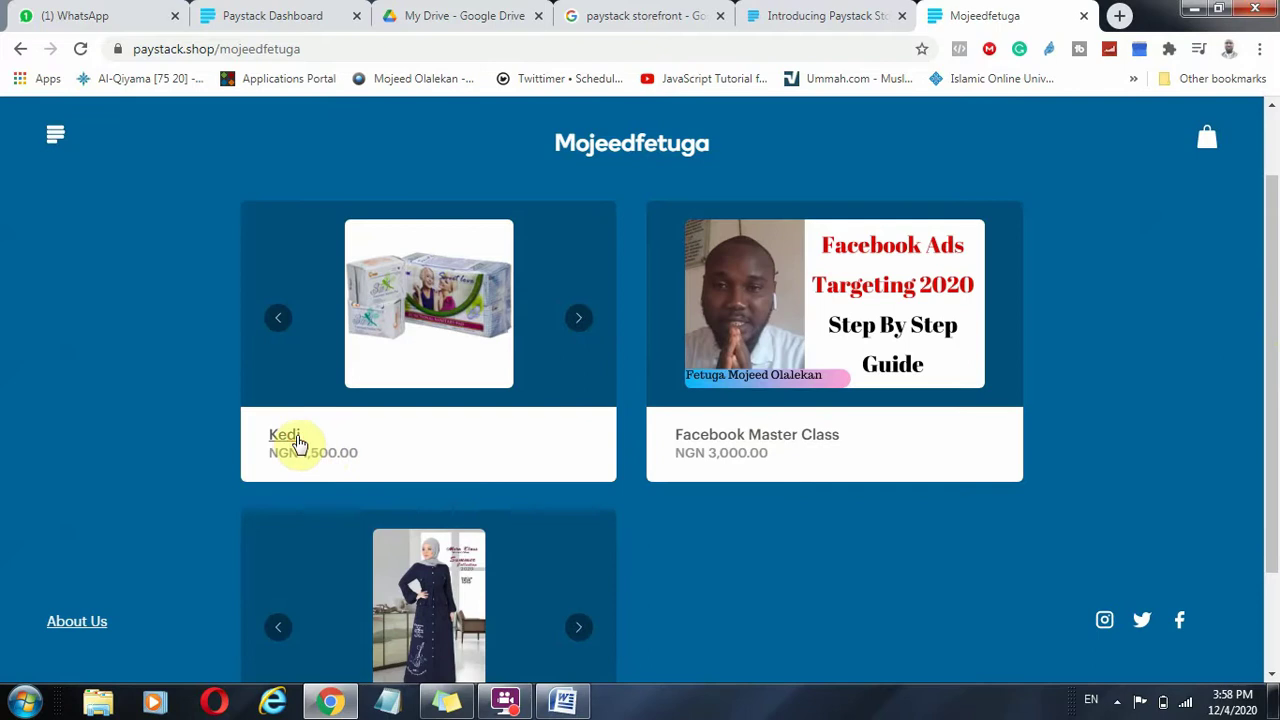
Test Kedi by exceeding its available stock and cycling through all its images.
{"action": "left_click", "coordinate": [290, 435]}
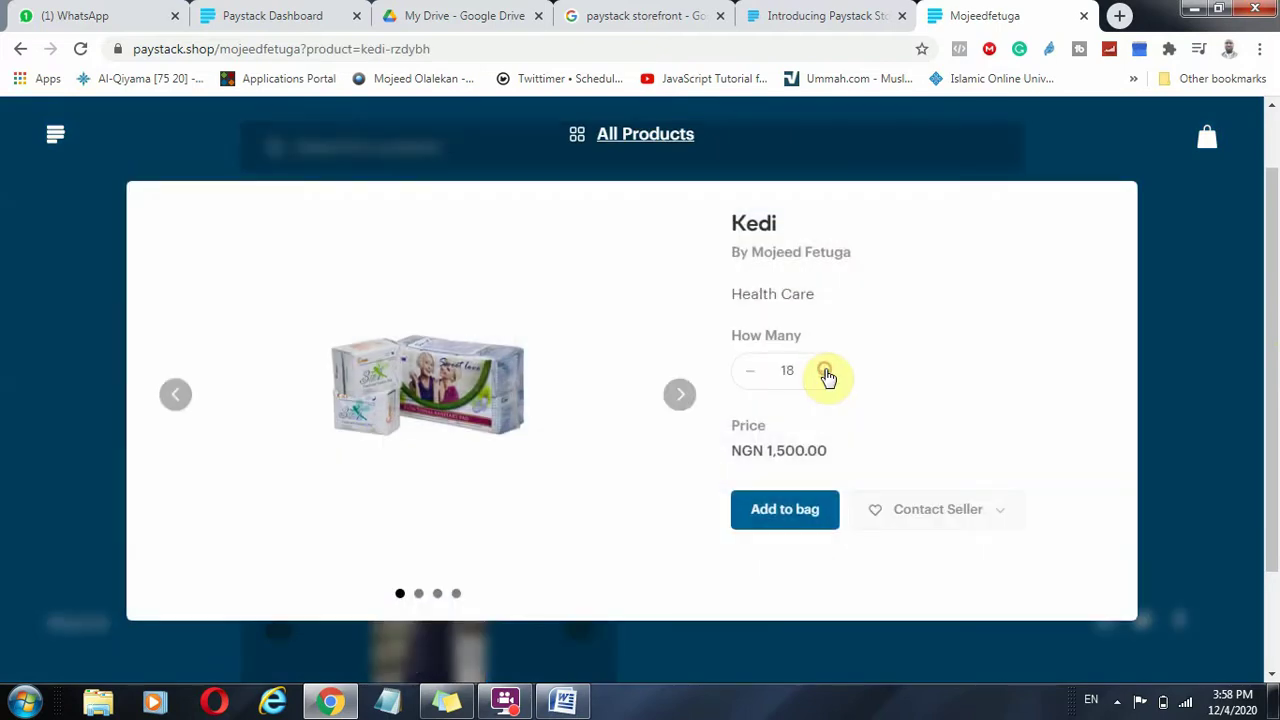
{"action": "left_click", "coordinate": [824, 371]}
{"action": "left_click", "coordinate": [824, 371]}
{"action": "left_click", "coordinate": [824, 371]}
{"action": "left_click", "coordinate": [824, 371]}
{"action": "left_click", "coordinate": [824, 371]}
{"action": "left_click_drag", "start_coordinate": [741, 481], "coordinate": [848, 480]}
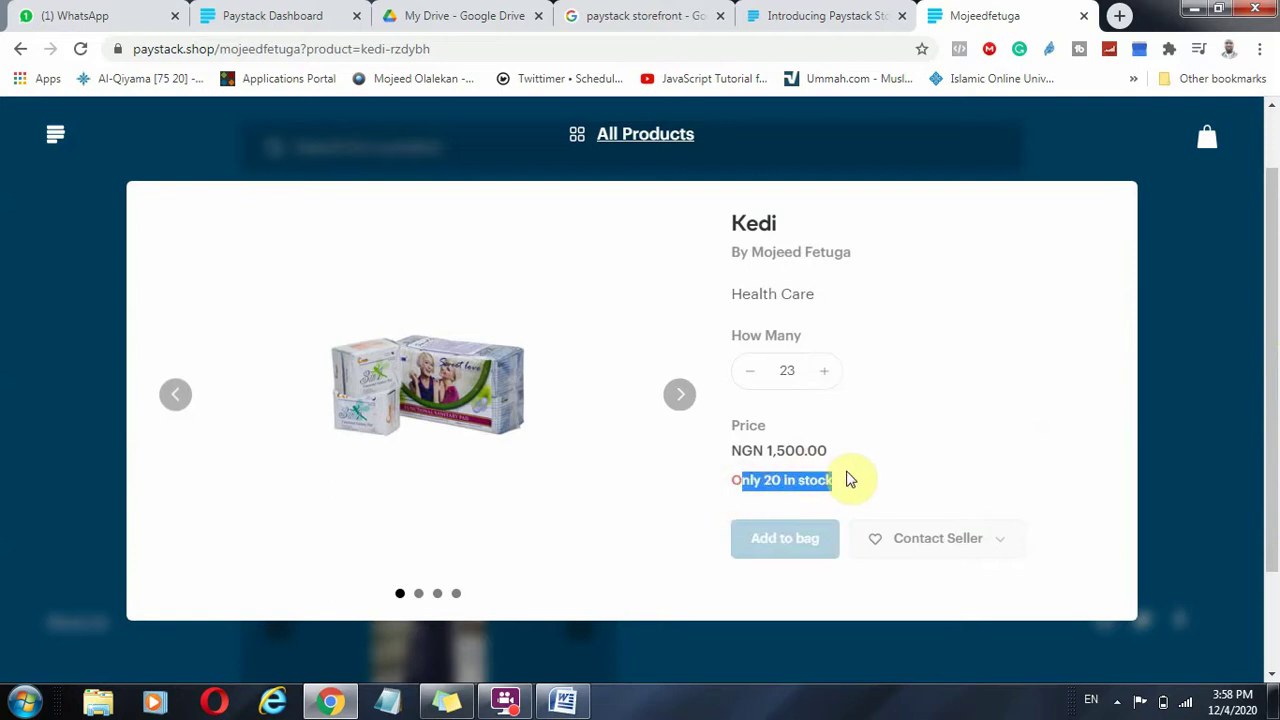
{"action": "left_click", "coordinate": [685, 399]}
{"action": "left_click", "coordinate": [685, 399]}
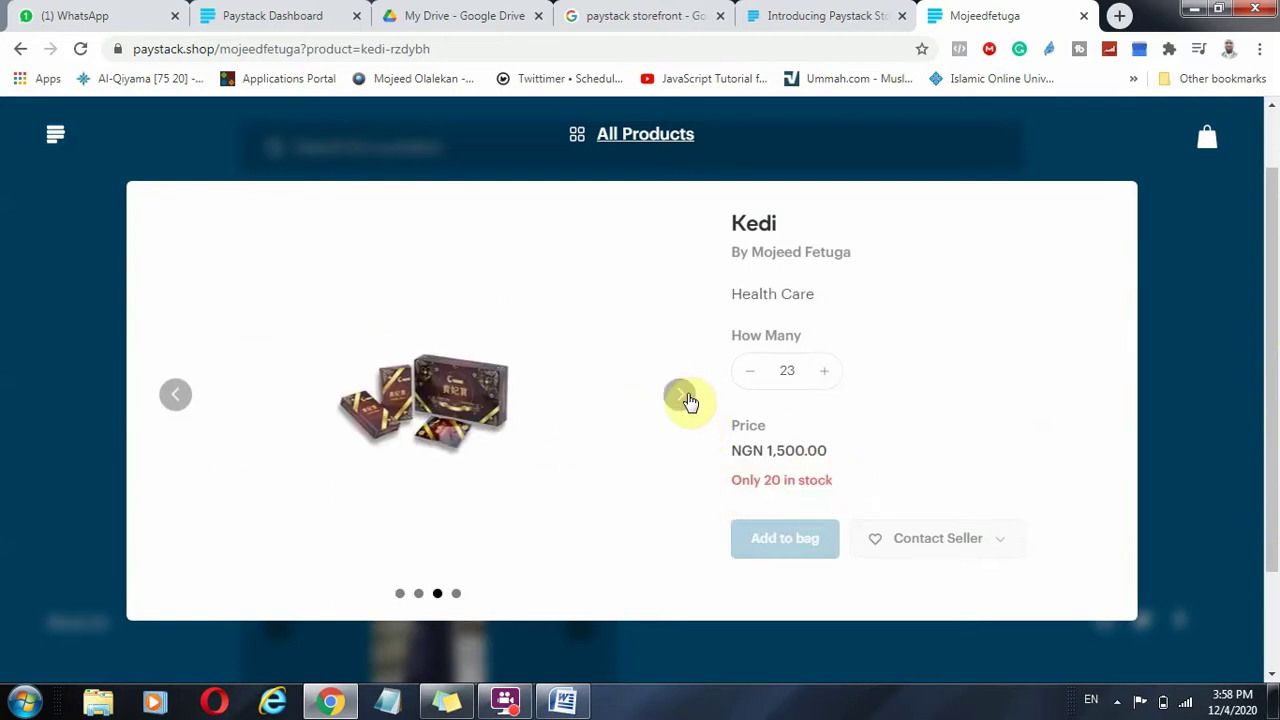
{"action": "left_click", "coordinate": [685, 399]}
{"action": "left_click", "coordinate": [685, 399]}
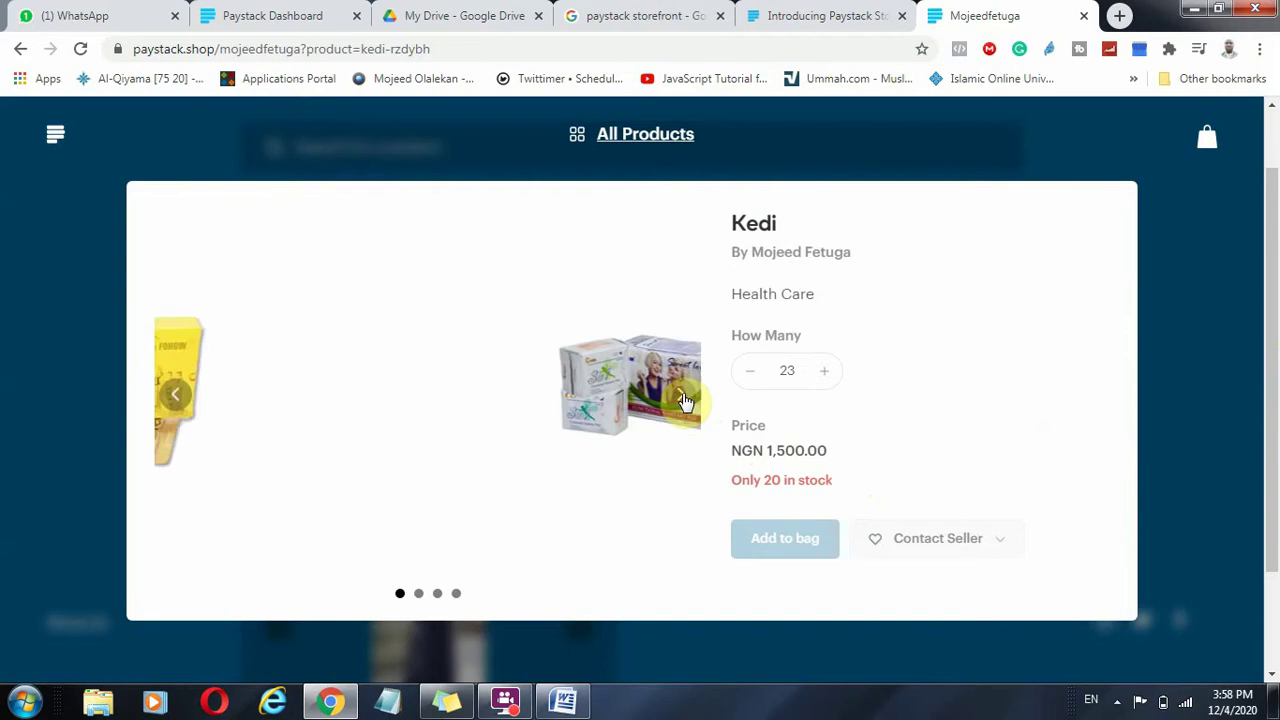
{"action": "left_click", "coordinate": [1140, 394]}
Test Ladies Wear by viewing its second image and increasing its quantity.
{"action": "scroll", "coordinate": [336, 554], "scroll_direction": "down", "scroll_amount": 2}
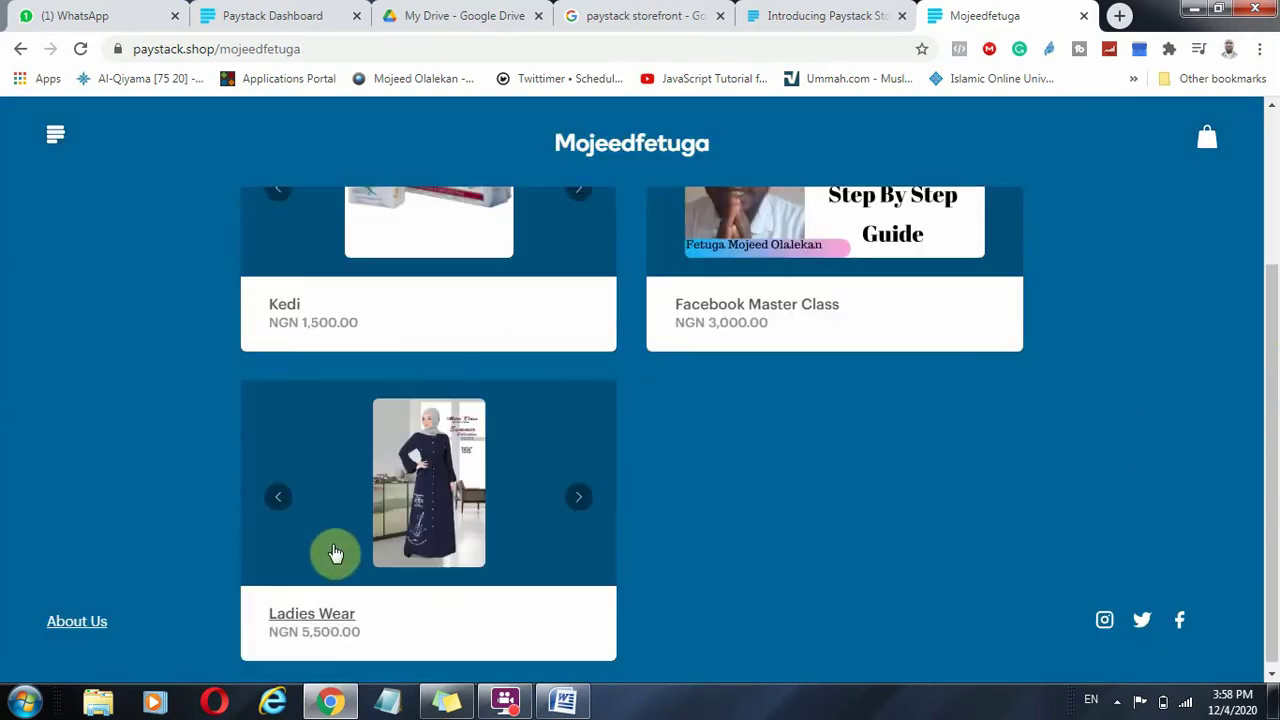
{"action": "left_click", "coordinate": [316, 616]}
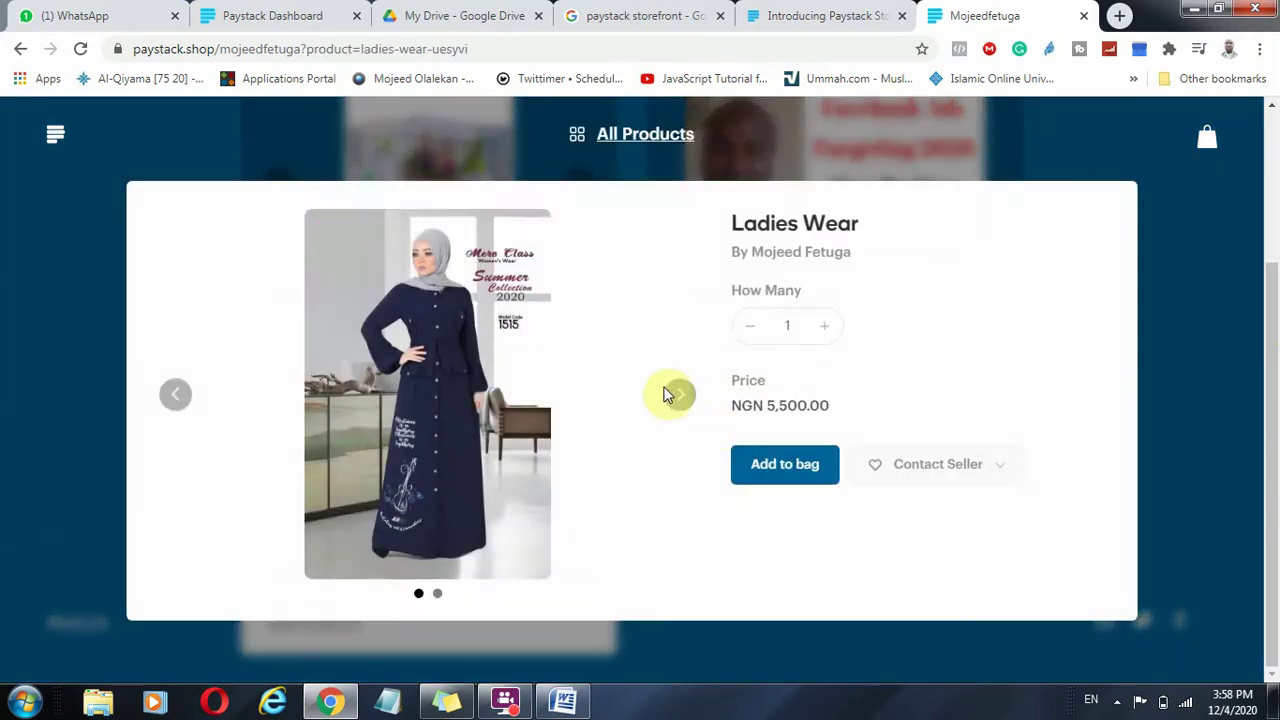
{"action": "left_click", "coordinate": [675, 402]}
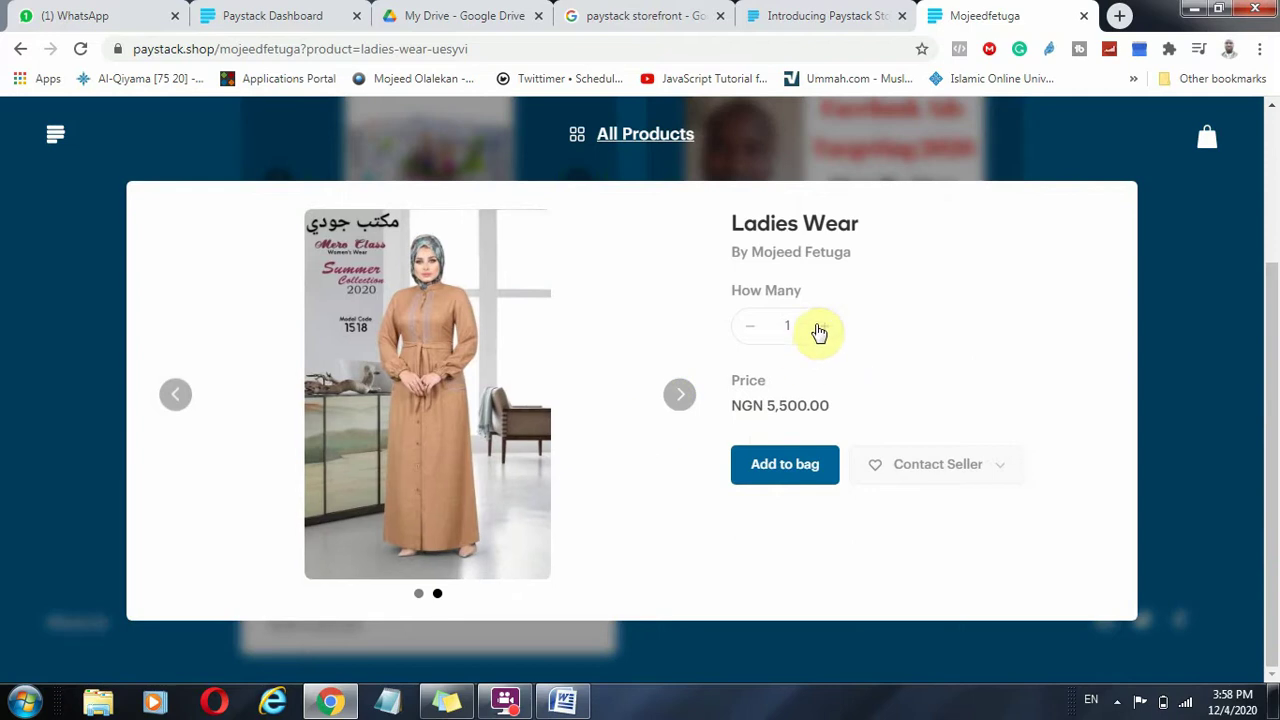
{"action": "left_click", "coordinate": [829, 325]}
{"action": "left_click", "coordinate": [829, 325]}
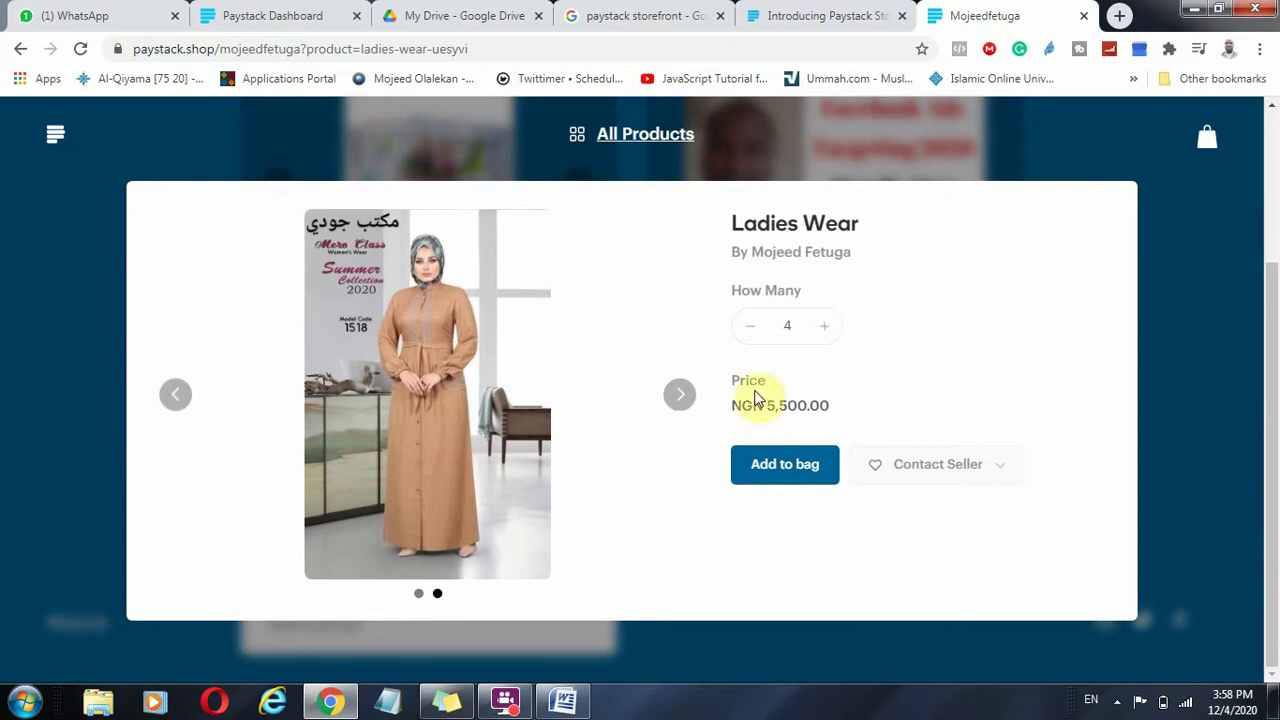
{"action": "left_click", "coordinate": [1150, 300]}
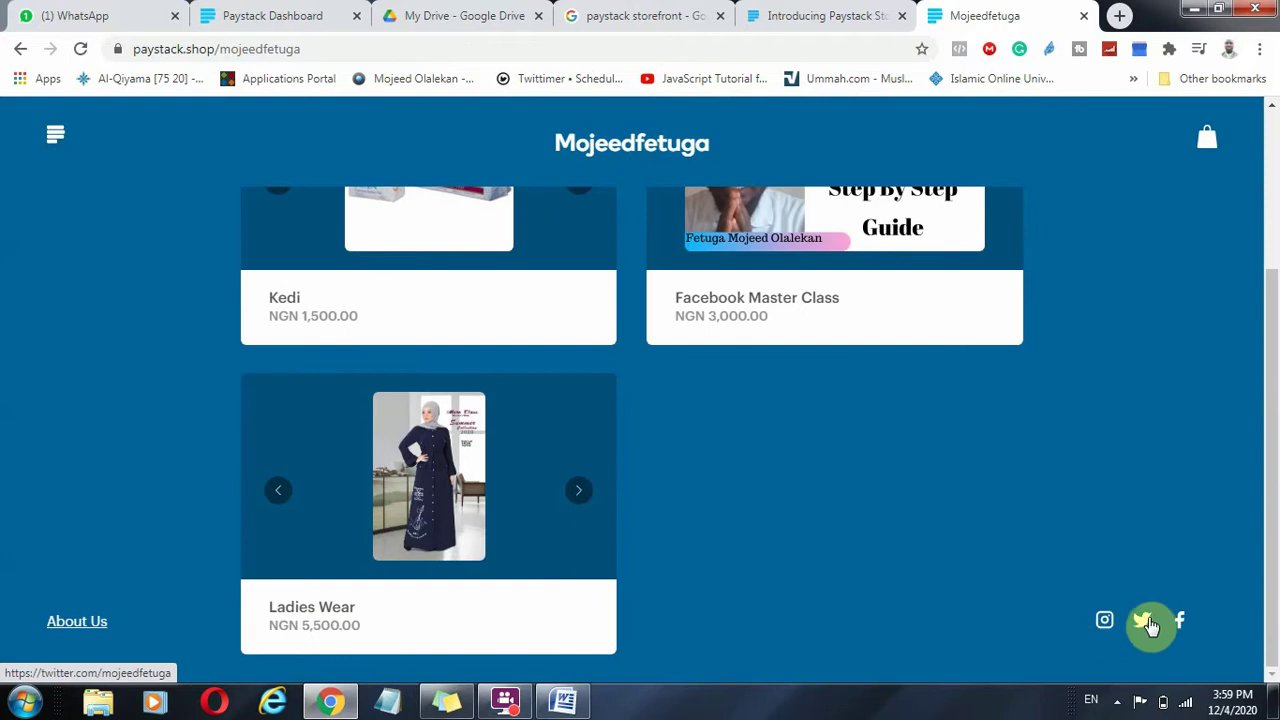
Highlight the storefront's web address, then scroll through the Kedi, Facebook Master Class and Ladies Wear listings.
{"action": "scroll", "coordinate": [217, 600], "scroll_direction": "up", "scroll_amount": 3}
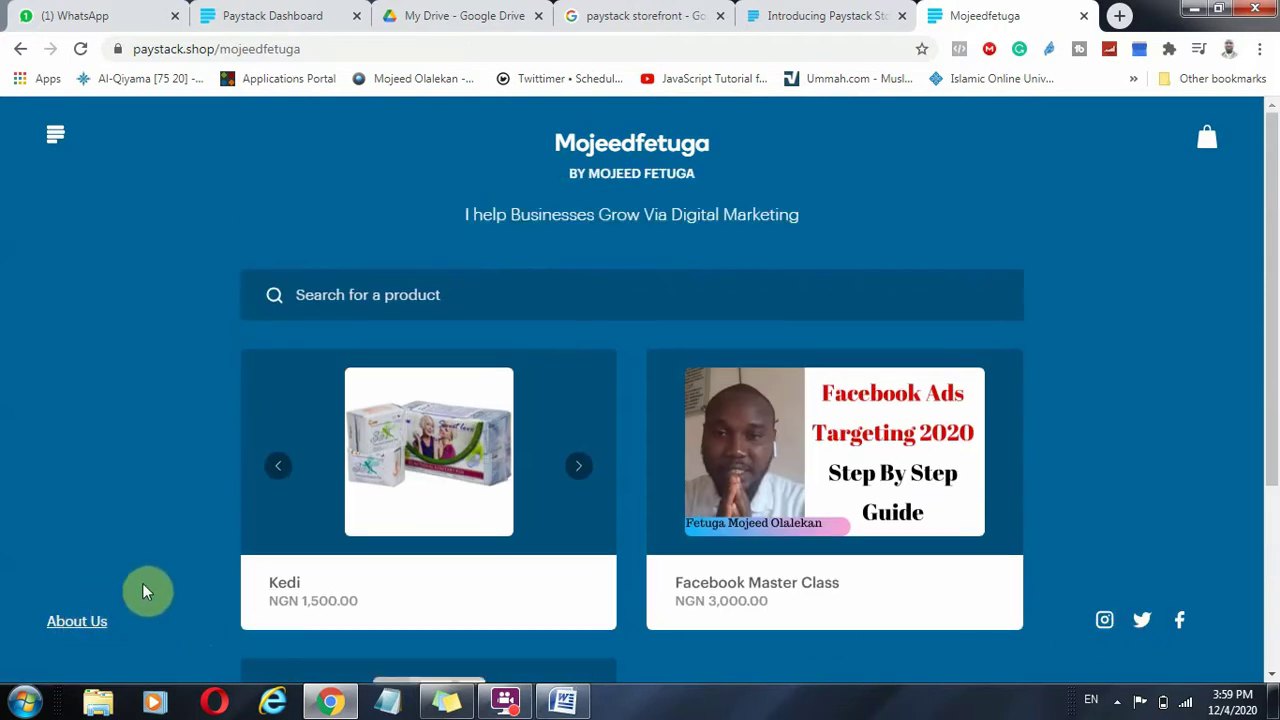
{"action": "left_click_drag", "start_coordinate": [308, 50], "coordinate": [114, 45]}
{"action": "right_click", "coordinate": [221, 52]}
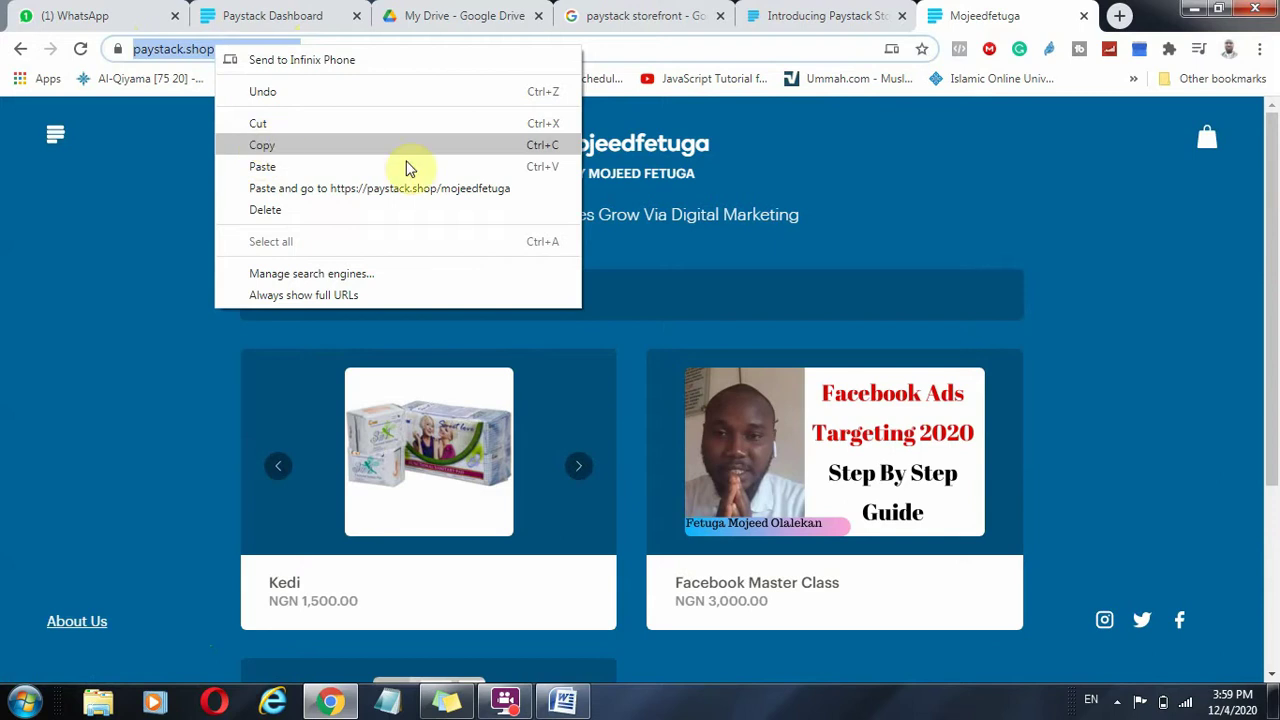
{"action": "left_click", "coordinate": [1013, 398]}
{"action": "scroll", "coordinate": [503, 371], "scroll_direction": "down", "scroll_amount": 3}
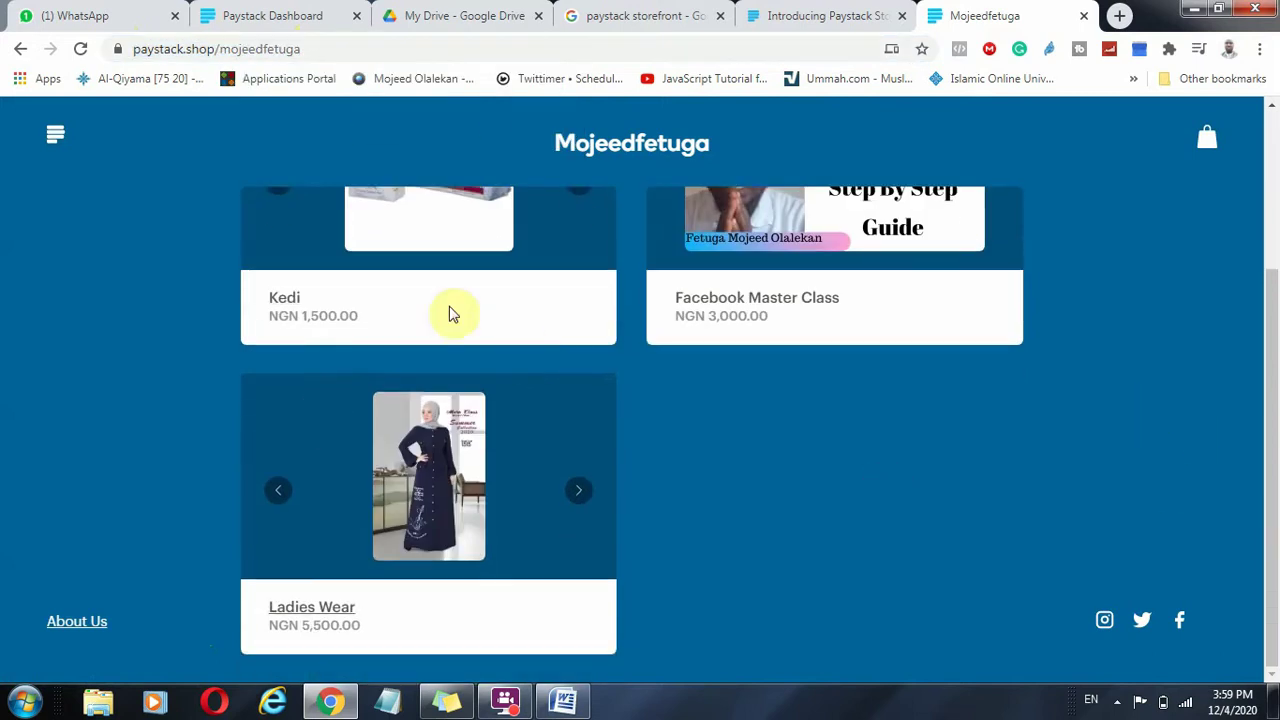
{"action": "scroll", "coordinate": [789, 451], "scroll_direction": "up", "scroll_amount": 3}
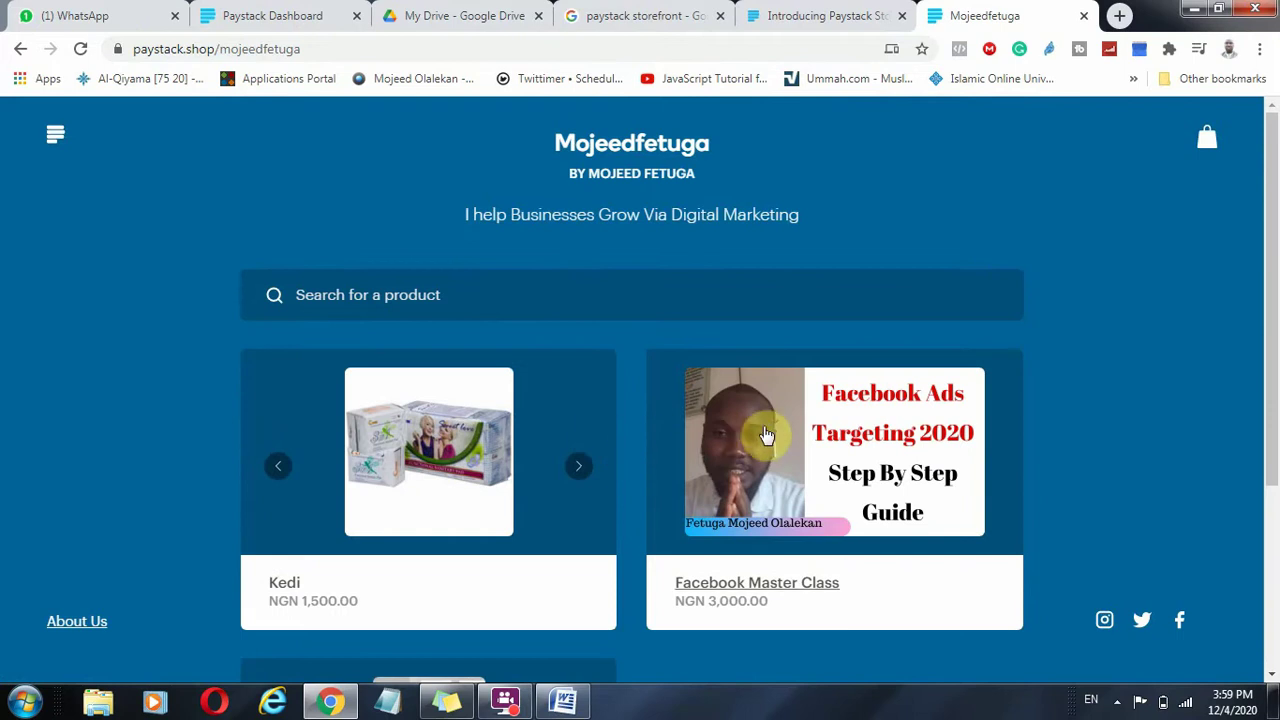
{"action": "scroll", "coordinate": [765, 437], "scroll_direction": "down", "scroll_amount": 3}
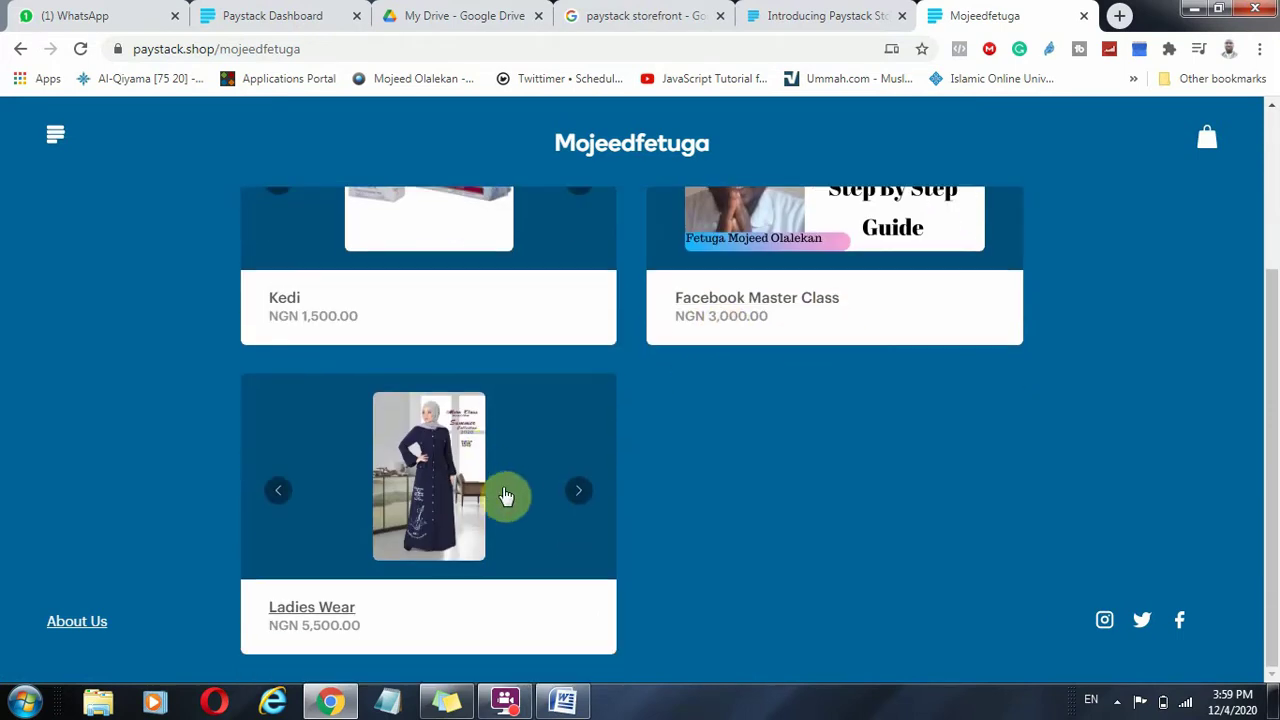
{"action": "scroll", "coordinate": [640, 543], "scroll_direction": "up", "scroll_amount": 3}
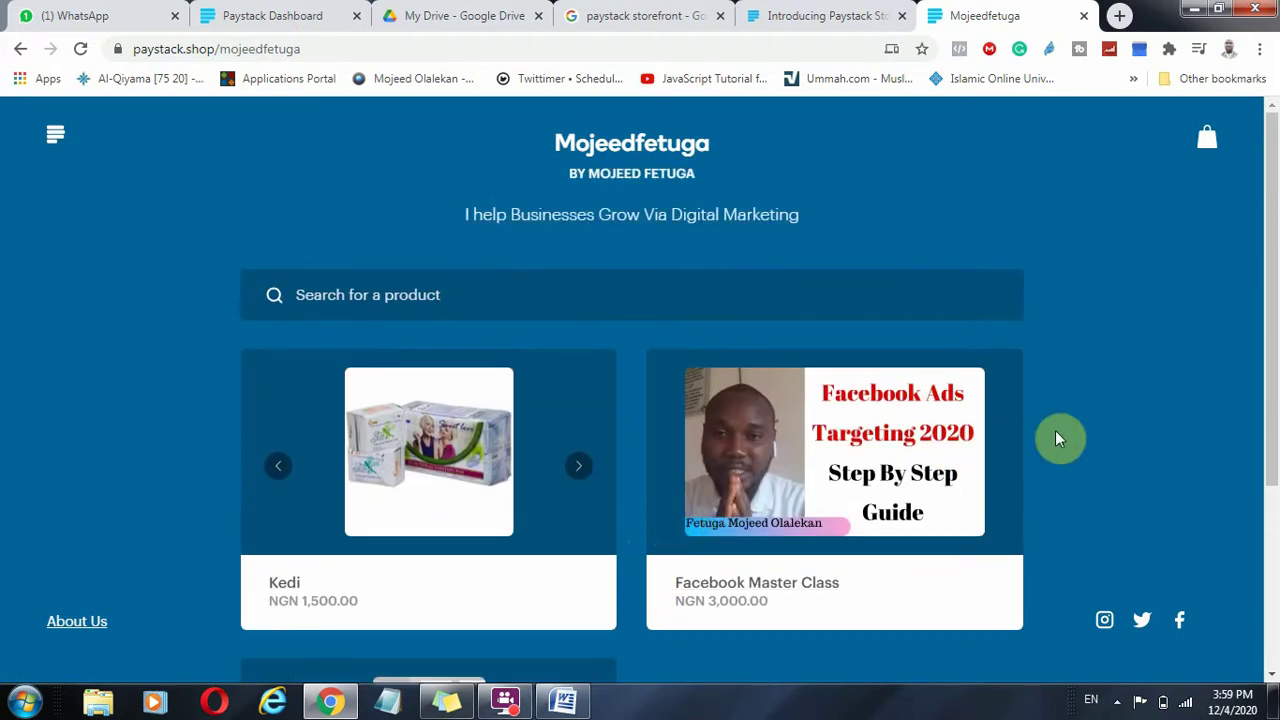
{"action": "scroll", "coordinate": [1061, 440], "scroll_direction": "down", "scroll_amount": 3}
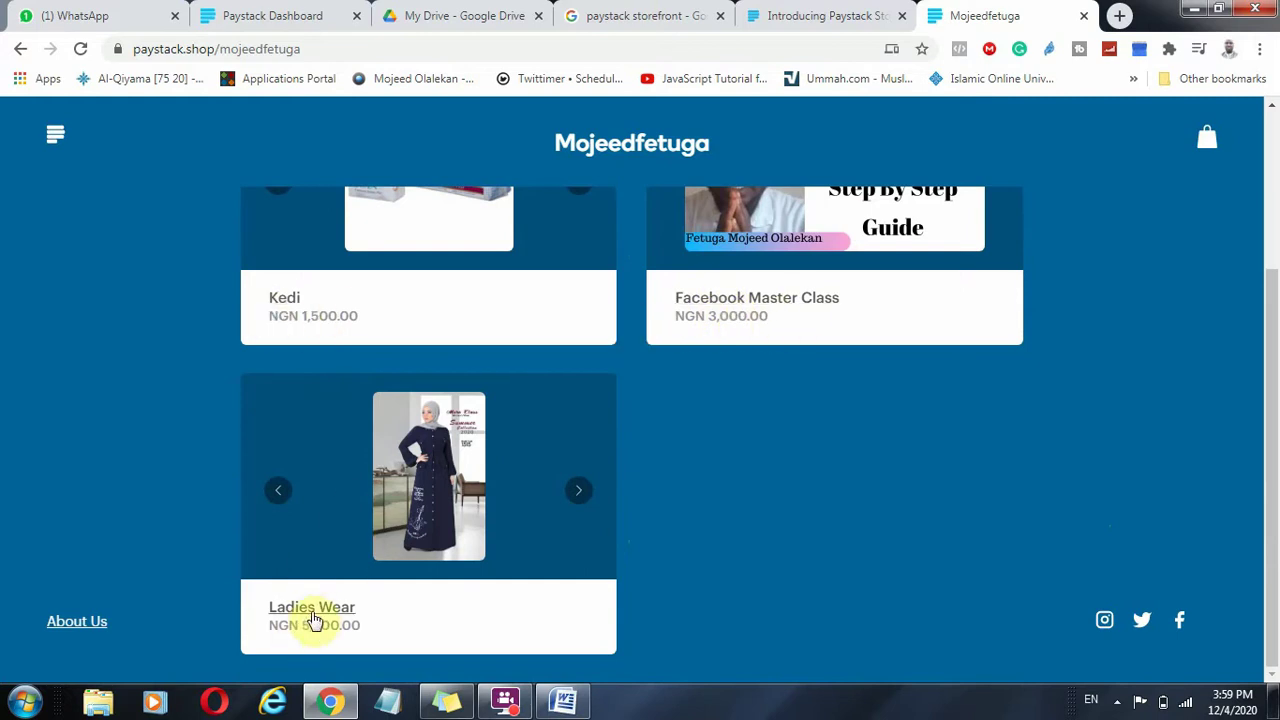
Add the NGN 1,500 Kedi product to the bag and proceed to checkout.
{"action": "left_click", "coordinate": [289, 301]}
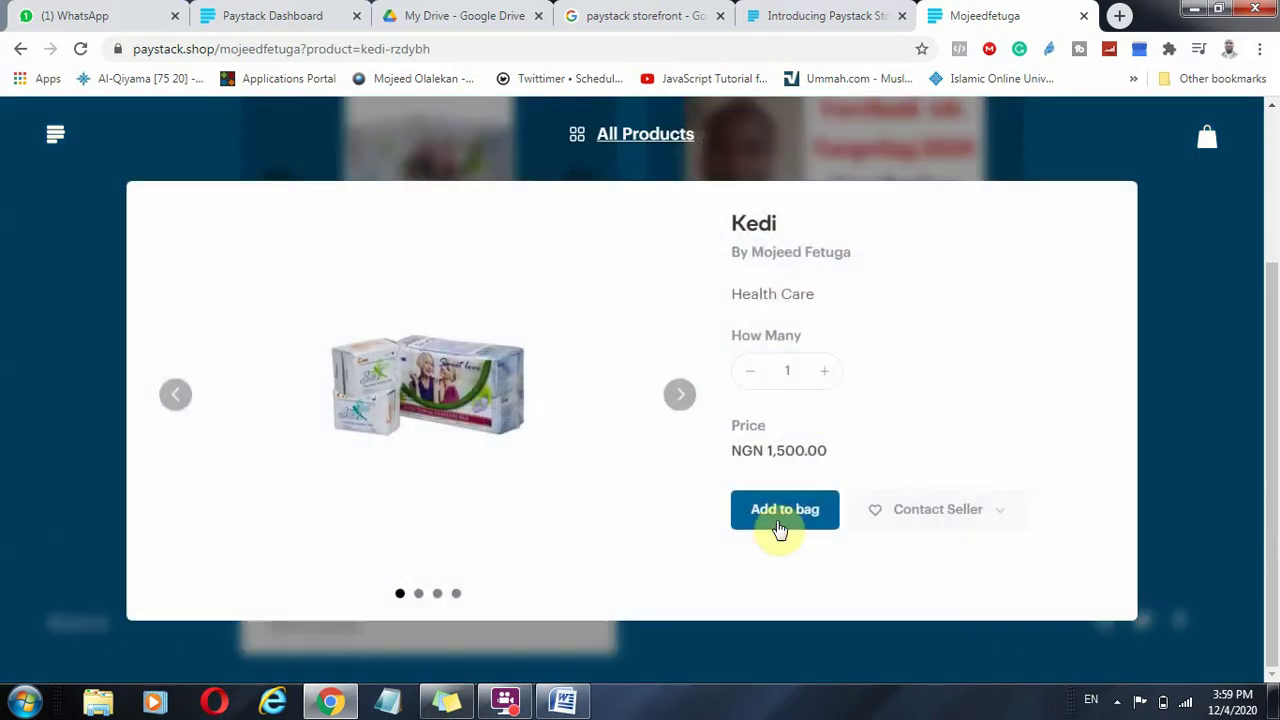
{"action": "left_click", "coordinate": [787, 511]}
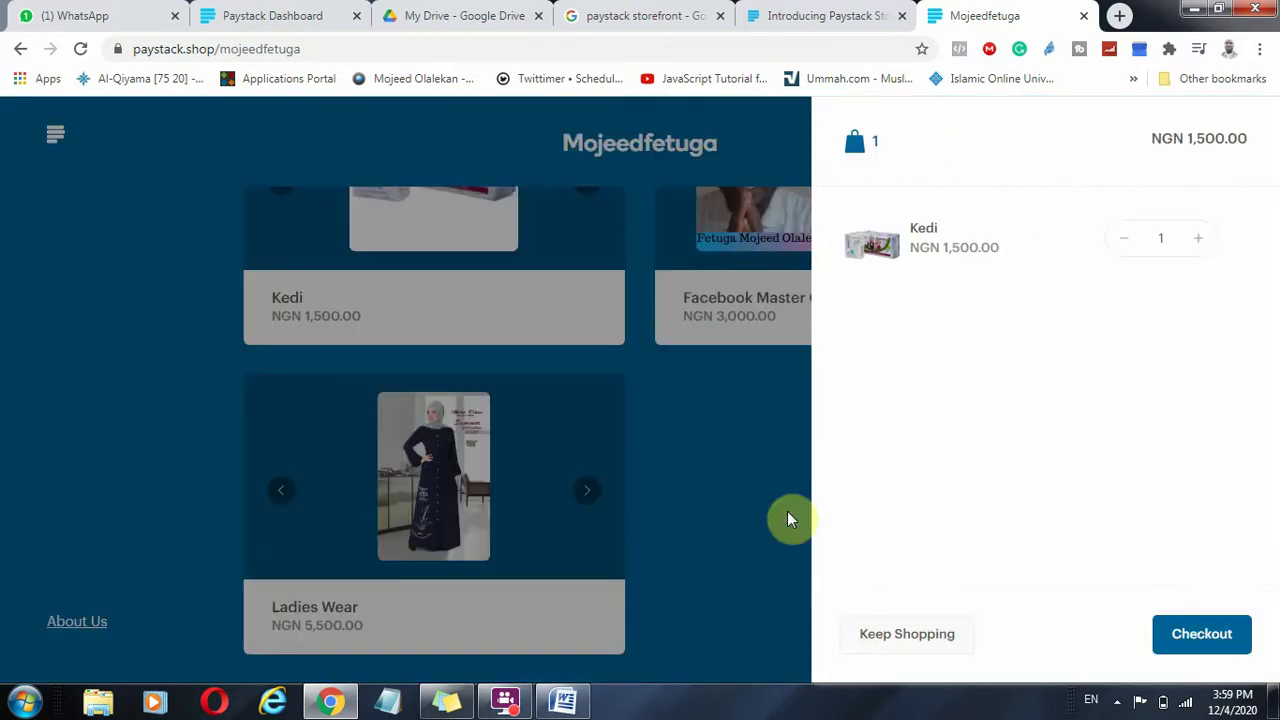
{"action": "left_click", "coordinate": [1201, 634]}
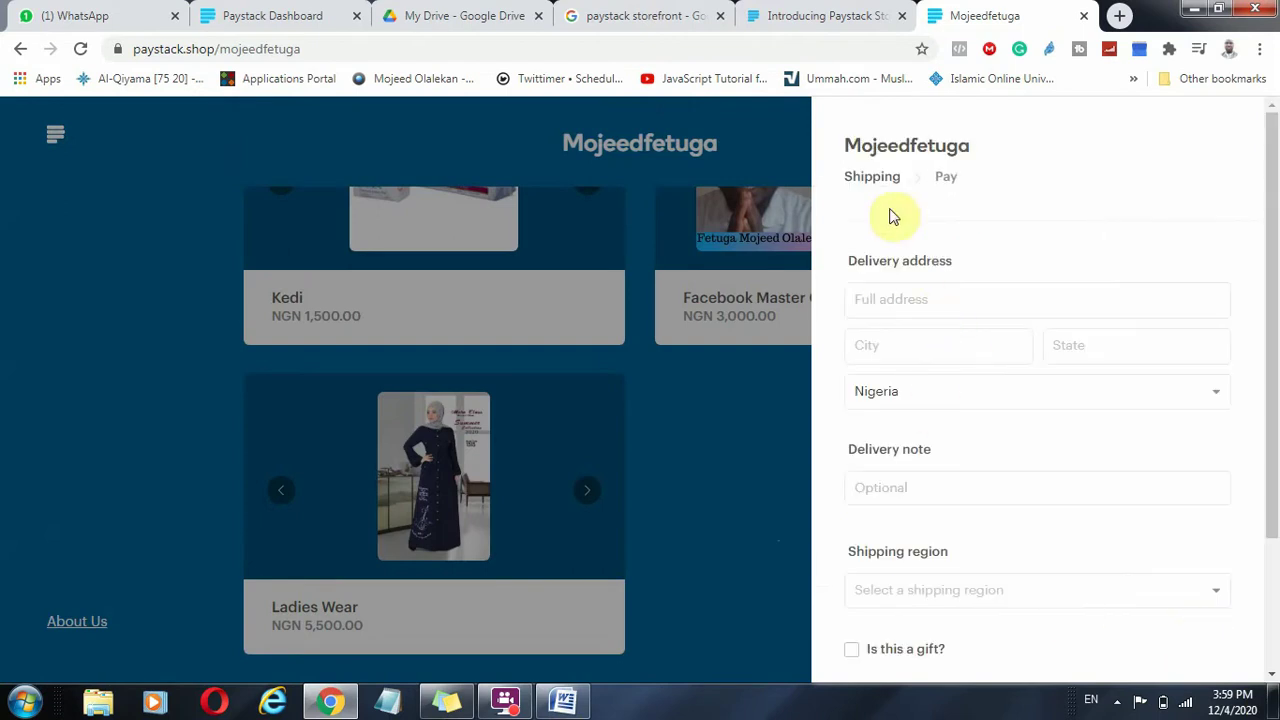
{"action": "scroll", "coordinate": [929, 391], "scroll_direction": "down", "scroll_amount": 2}
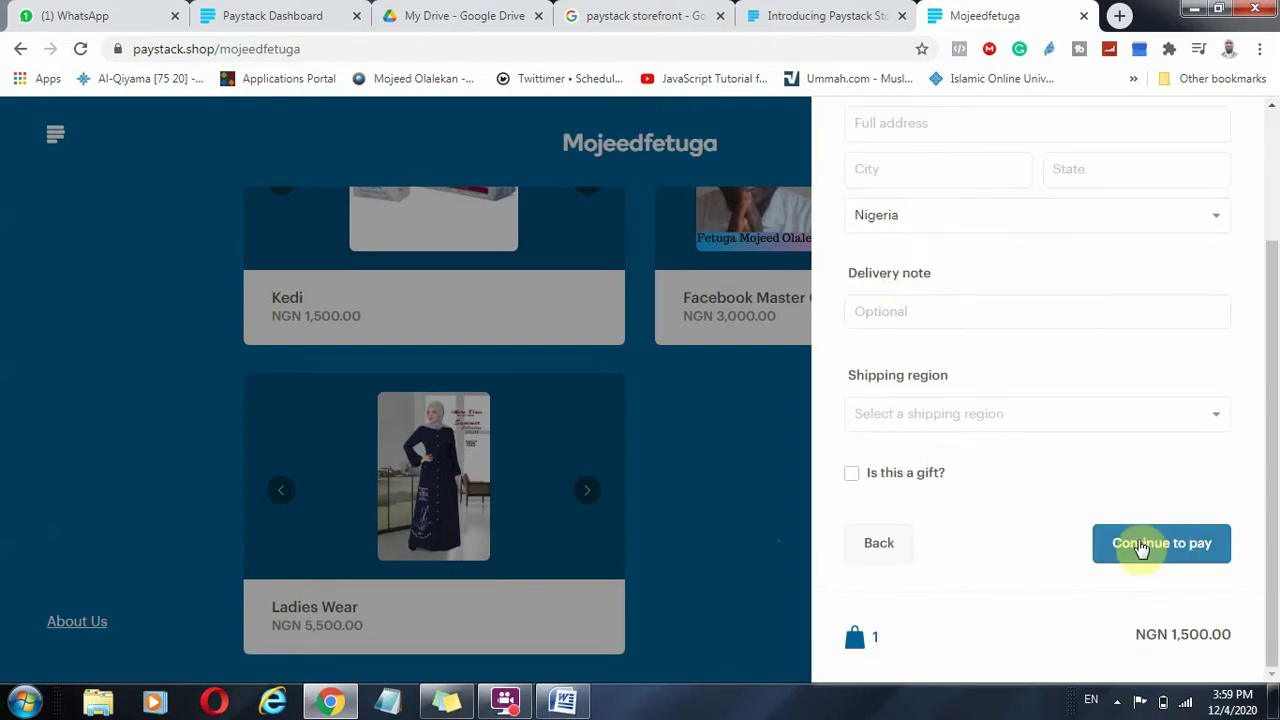
Choose Lagos as the shipping region, mark it a gift, and inform the recipient by email.
{"action": "left_click", "coordinate": [1212, 426]}
{"action": "left_click", "coordinate": [1023, 459]}
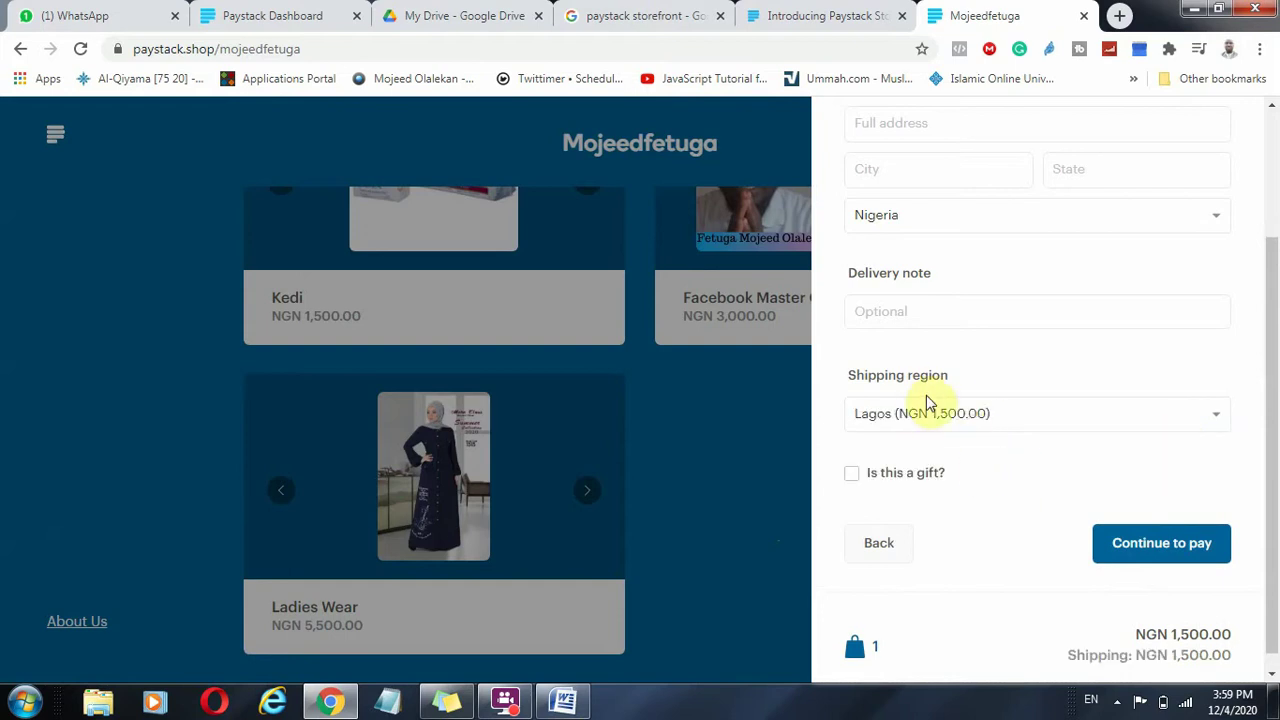
{"action": "left_click", "coordinate": [852, 478]}
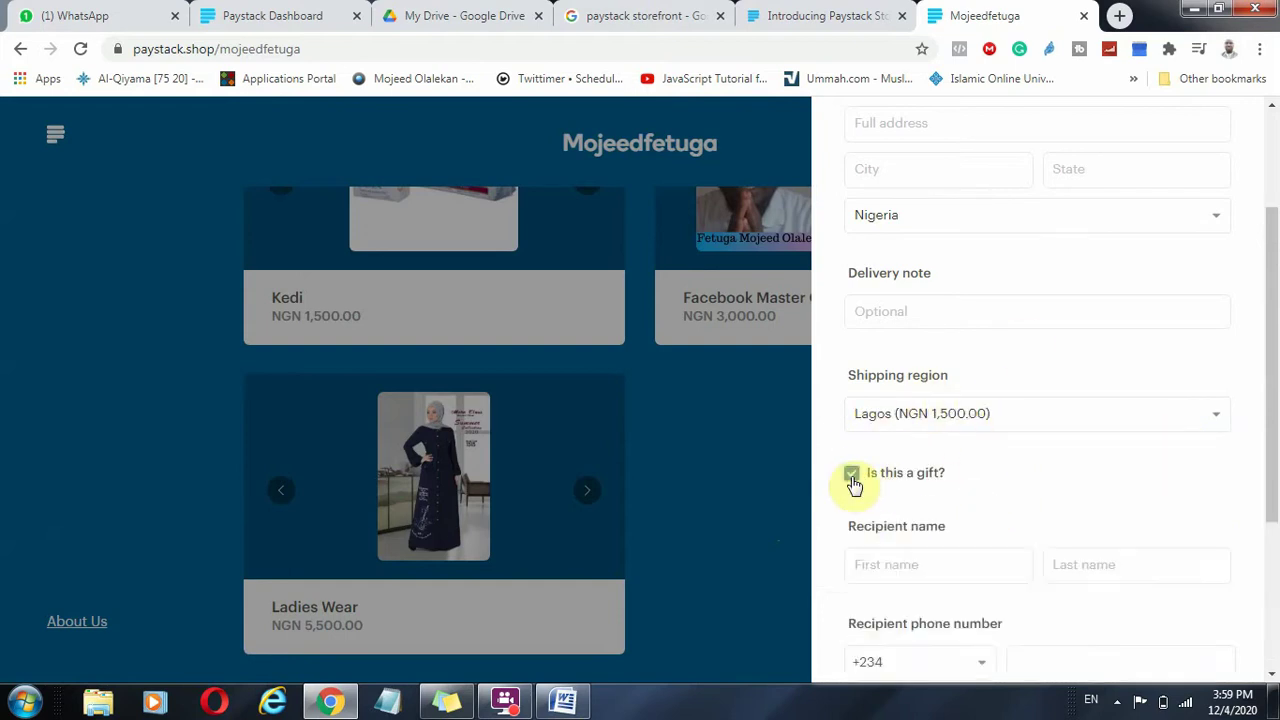
{"action": "scroll", "coordinate": [1006, 549], "scroll_direction": "down", "scroll_amount": 3}
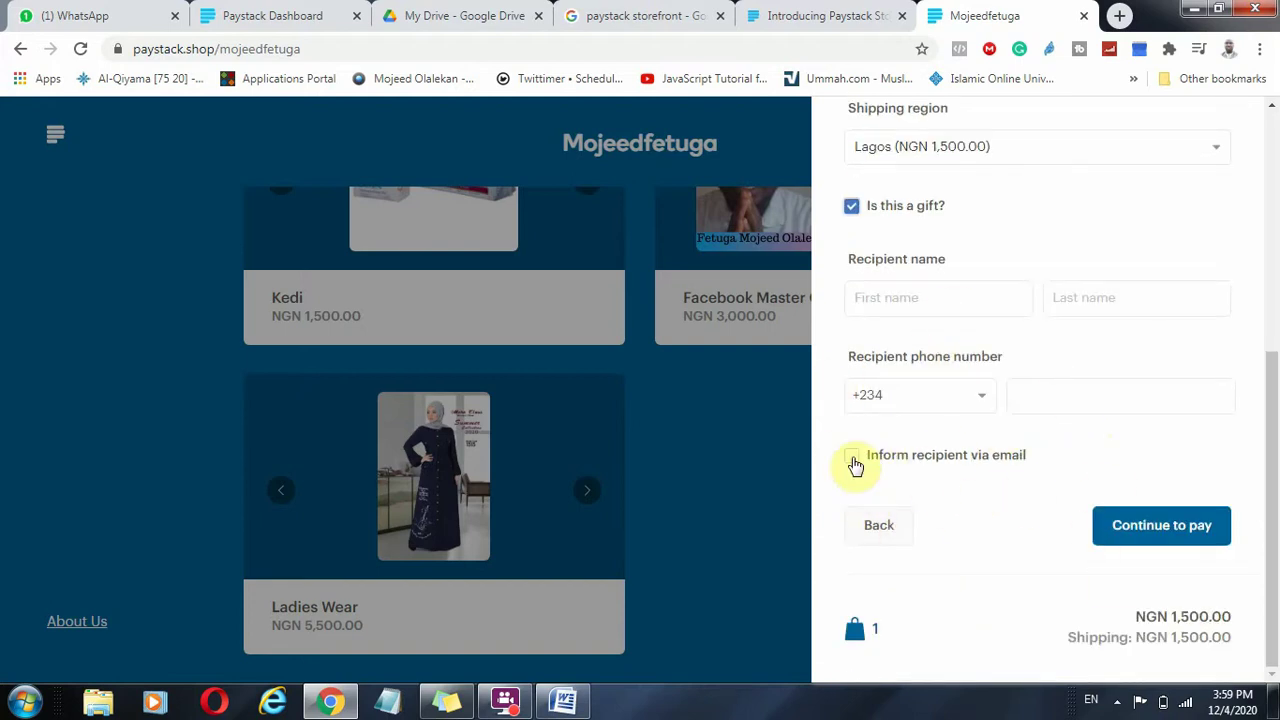
{"action": "left_click", "coordinate": [852, 462]}
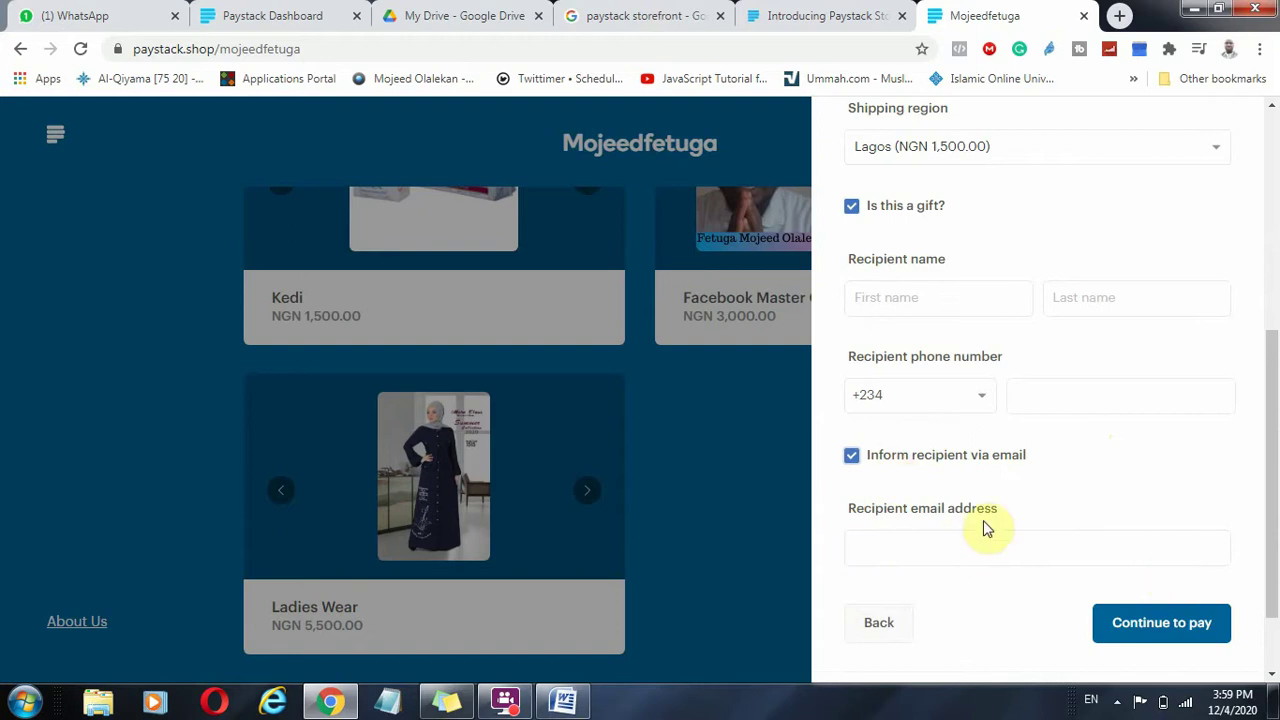
{"action": "scroll", "coordinate": [990, 525], "scroll_direction": "up", "scroll_amount": 5}
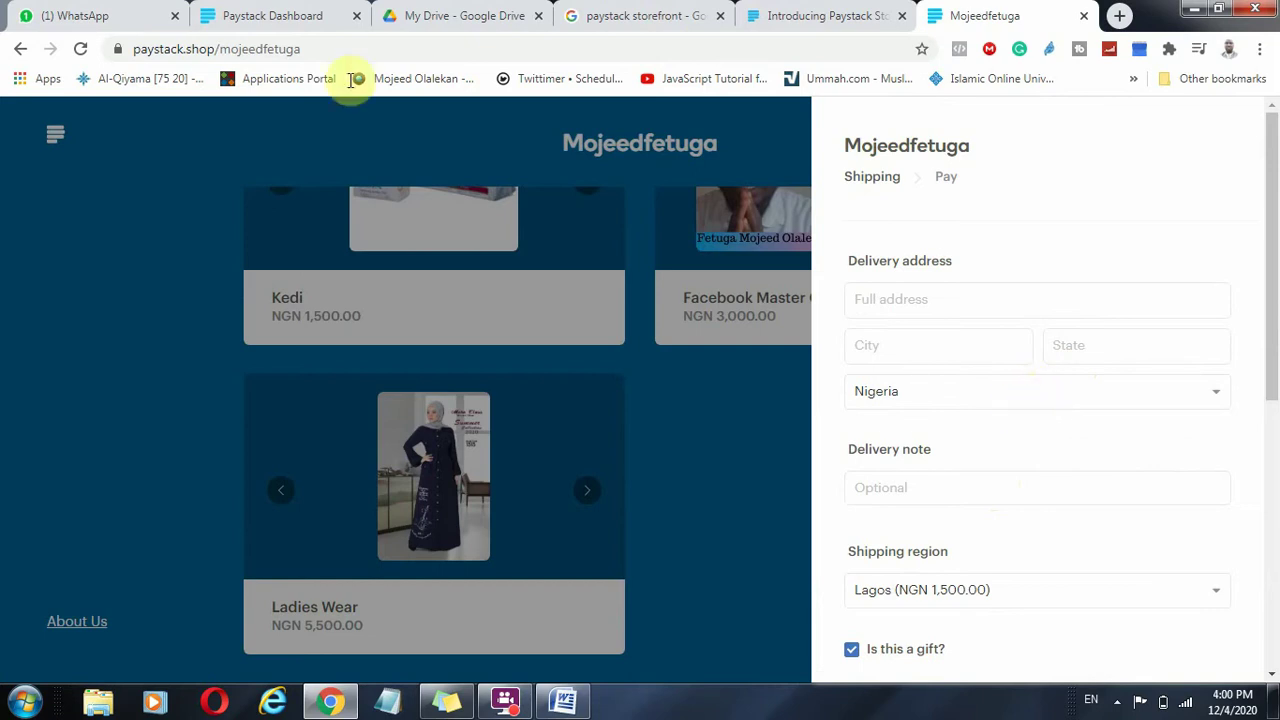
Close checkout with one item left in the bag and return to the top of the store page.
{"action": "left_click_drag", "start_coordinate": [184, 48], "coordinate": [128, 47]}
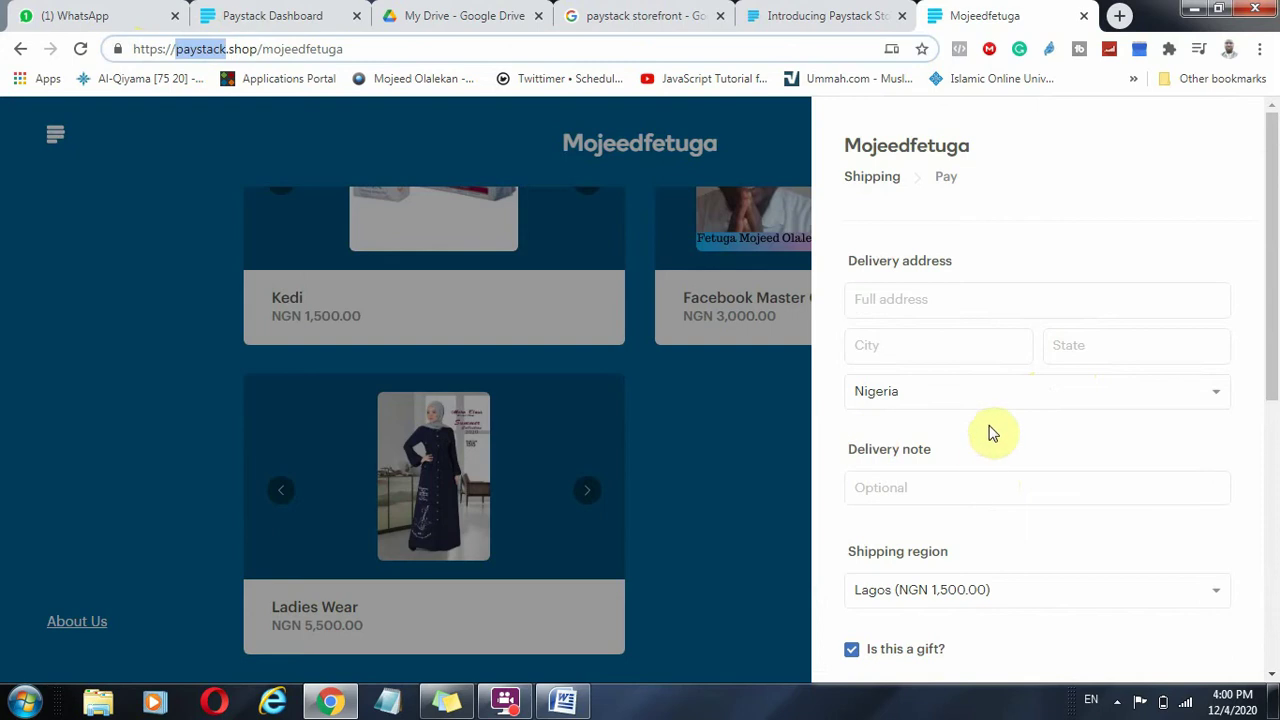
{"action": "scroll", "coordinate": [990, 430], "scroll_direction": "down", "scroll_amount": 4}
{"action": "scroll", "coordinate": [972, 424], "scroll_direction": "down", "scroll_amount": 2}
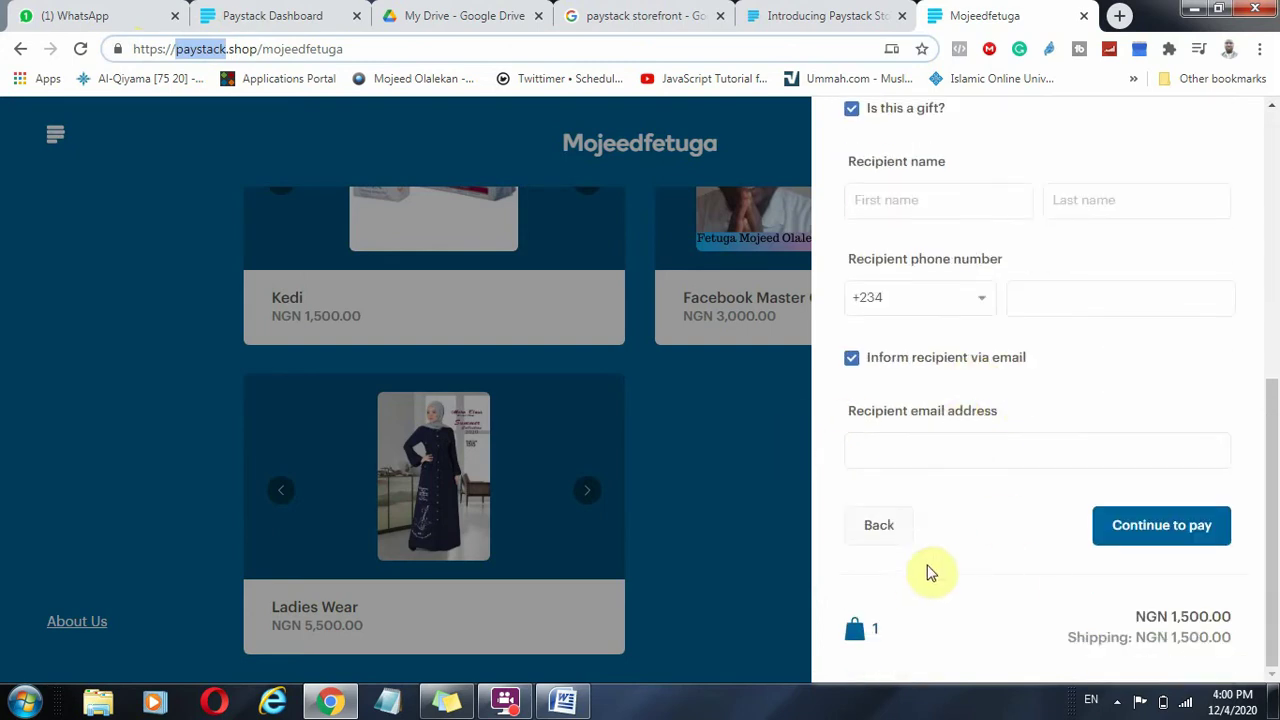
{"action": "scroll", "coordinate": [982, 449], "scroll_direction": "up", "scroll_amount": 4}
{"action": "scroll", "coordinate": [983, 449], "scroll_direction": "up", "scroll_amount": 2}
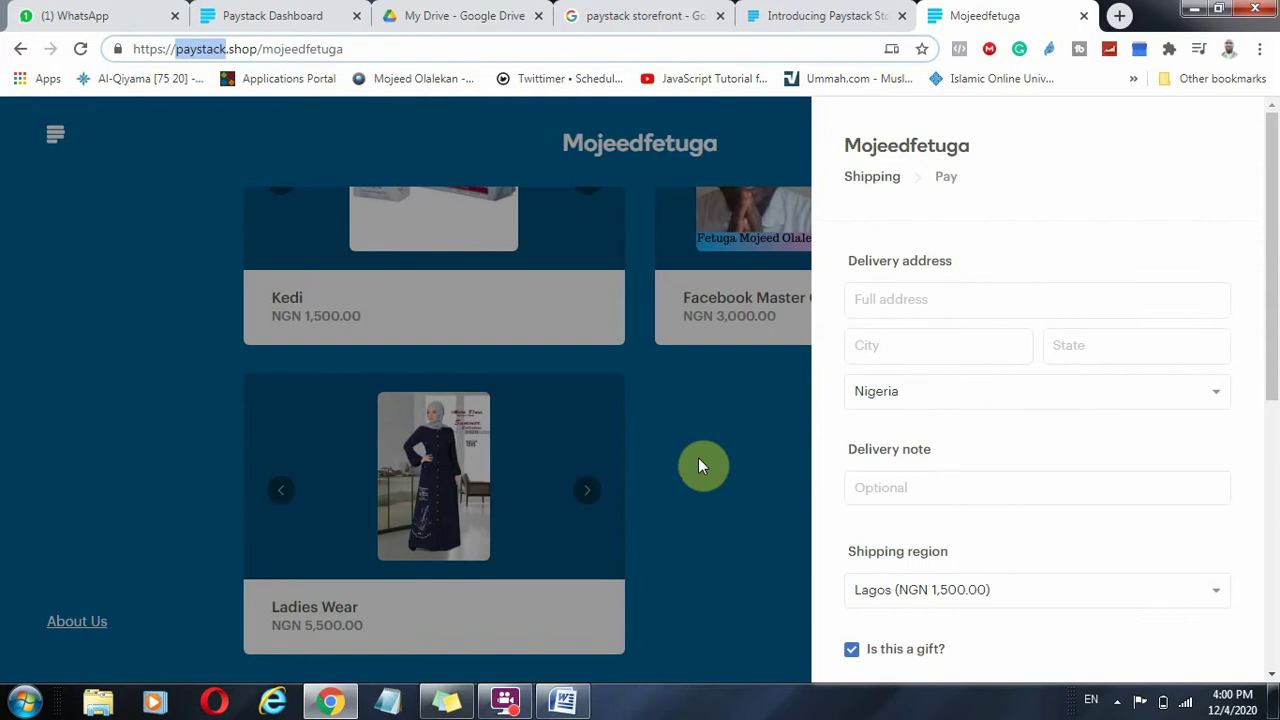
{"action": "left_click", "coordinate": [713, 484]}
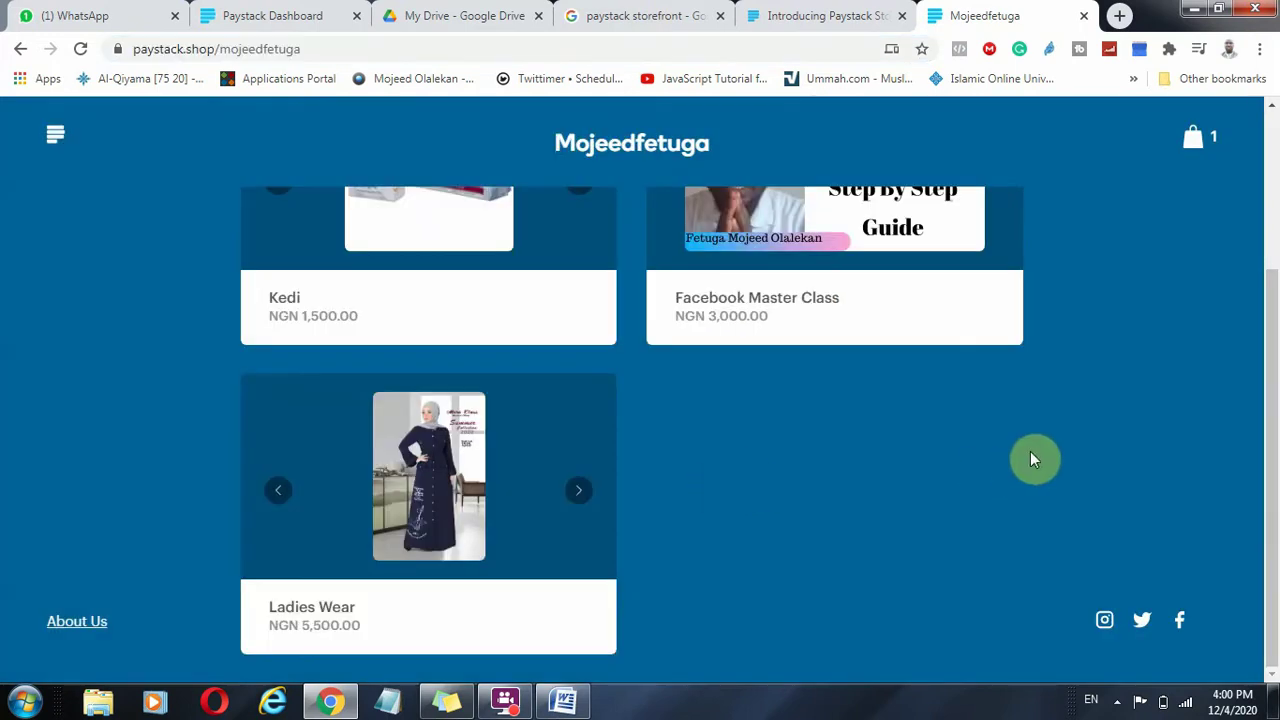
{"action": "left_click", "coordinate": [1194, 138]}
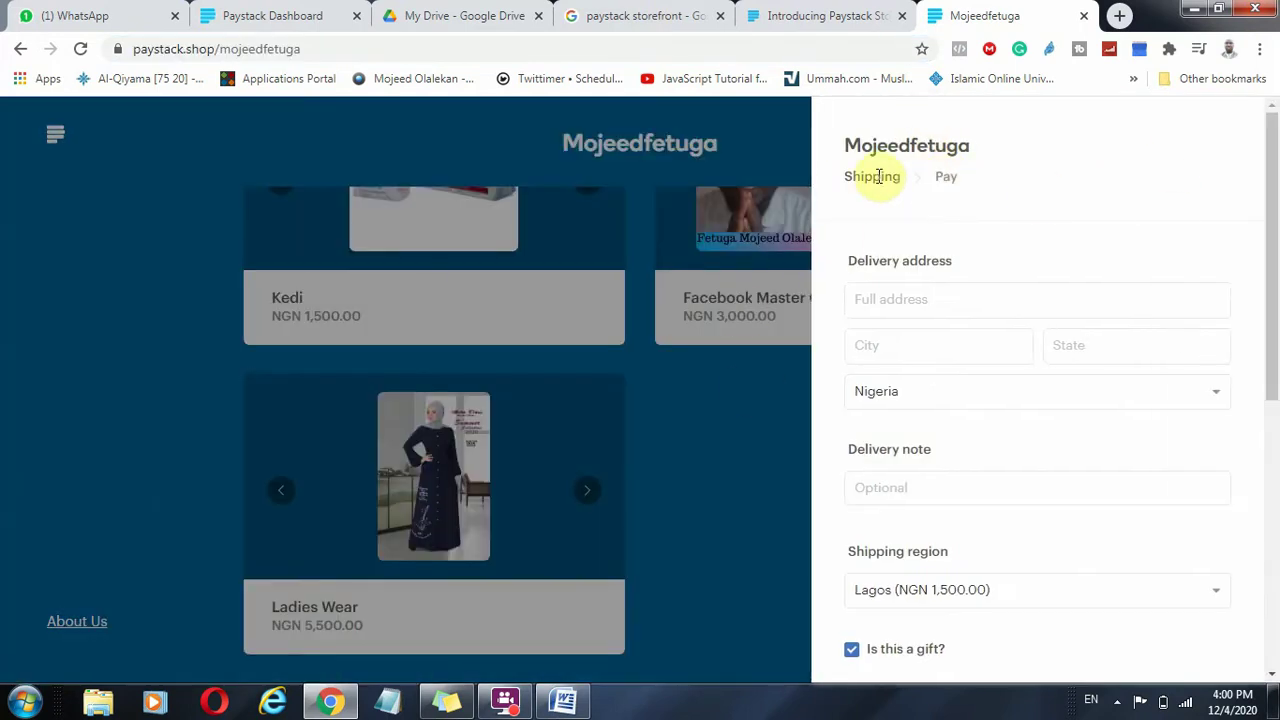
{"action": "left_click", "coordinate": [698, 443]}
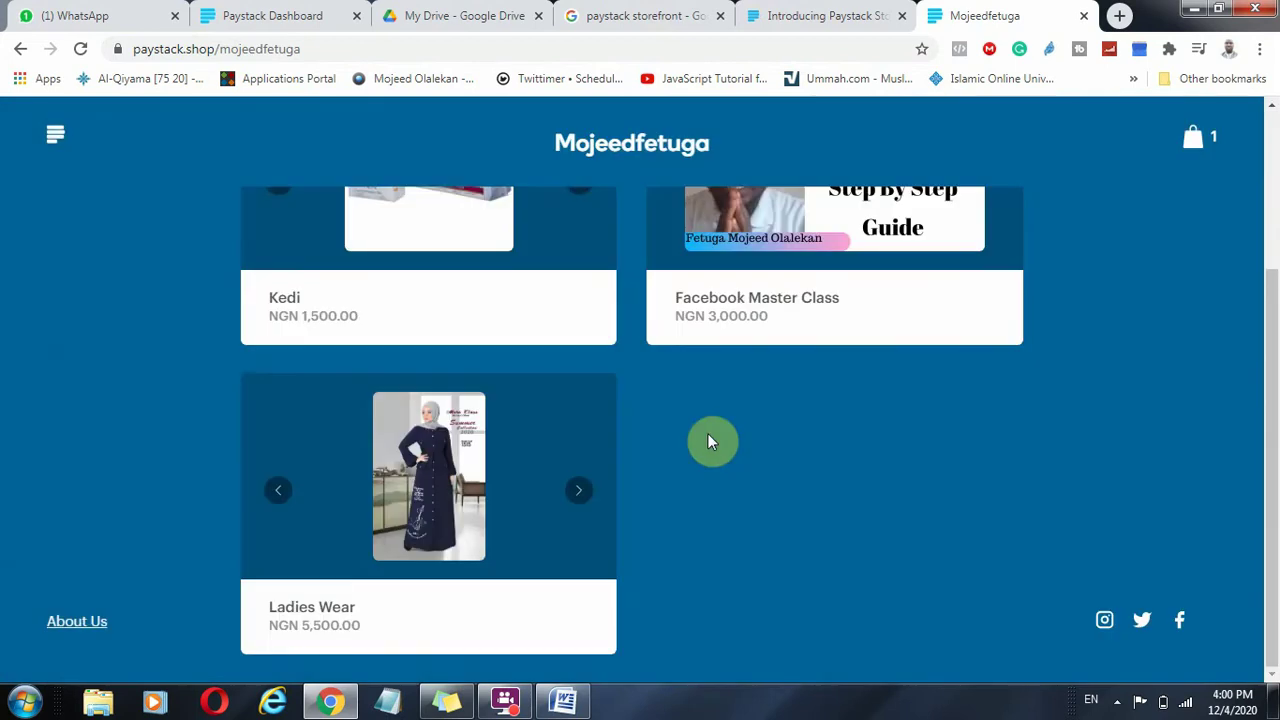
{"action": "scroll", "coordinate": [707, 443], "scroll_direction": "up", "scroll_amount": 3}
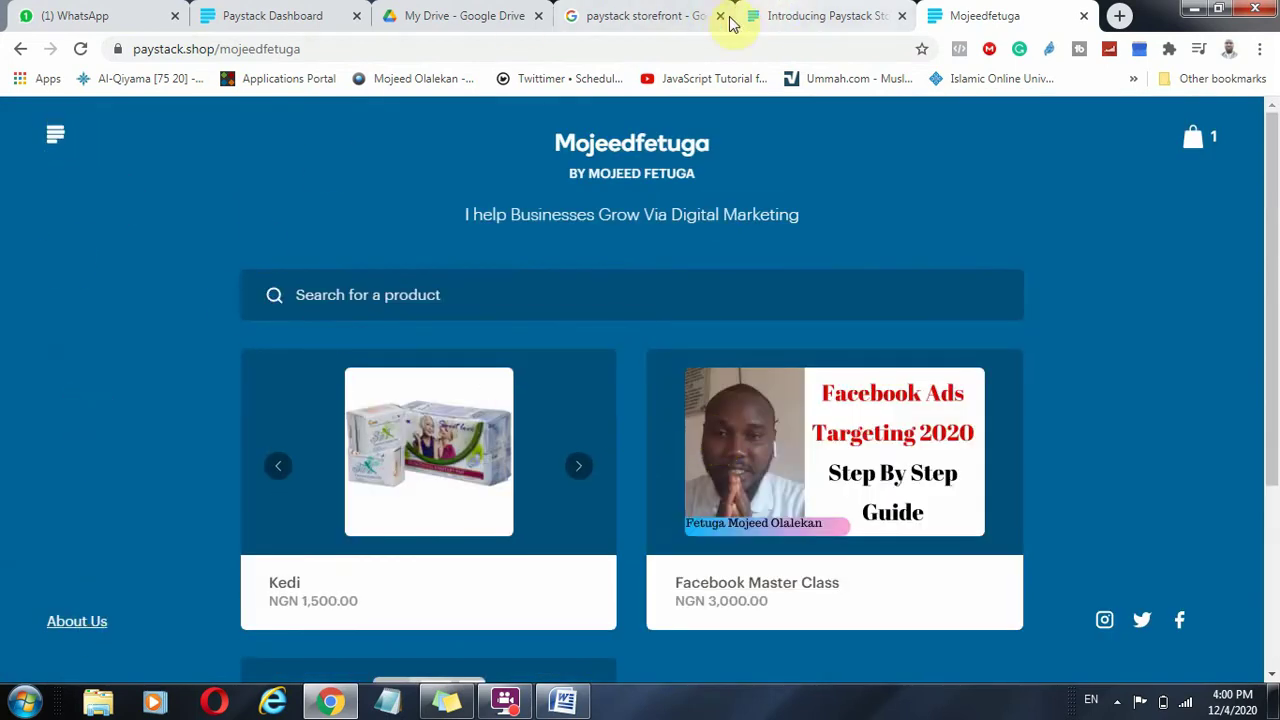
Return to the Paystack Dashboard tab and start a + New Storefront from the Storefronts page.
{"action": "left_click", "coordinate": [820, 13]}
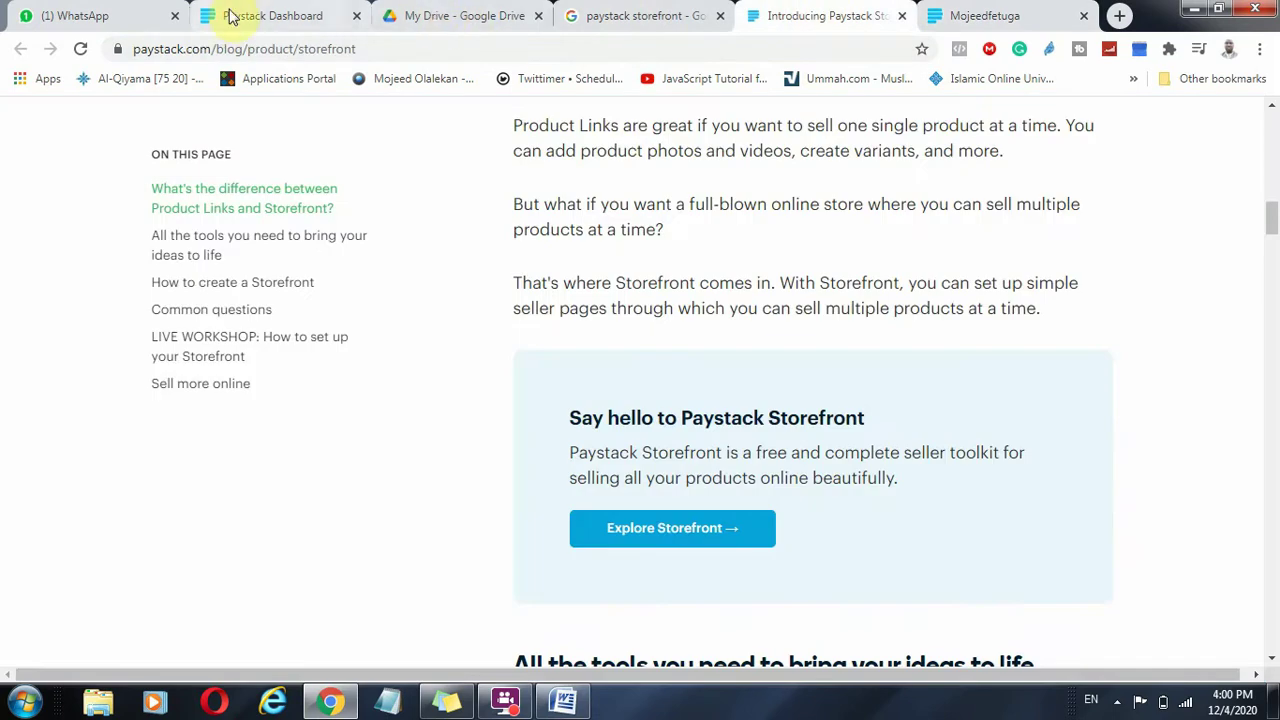
{"action": "left_click", "coordinate": [265, 14]}
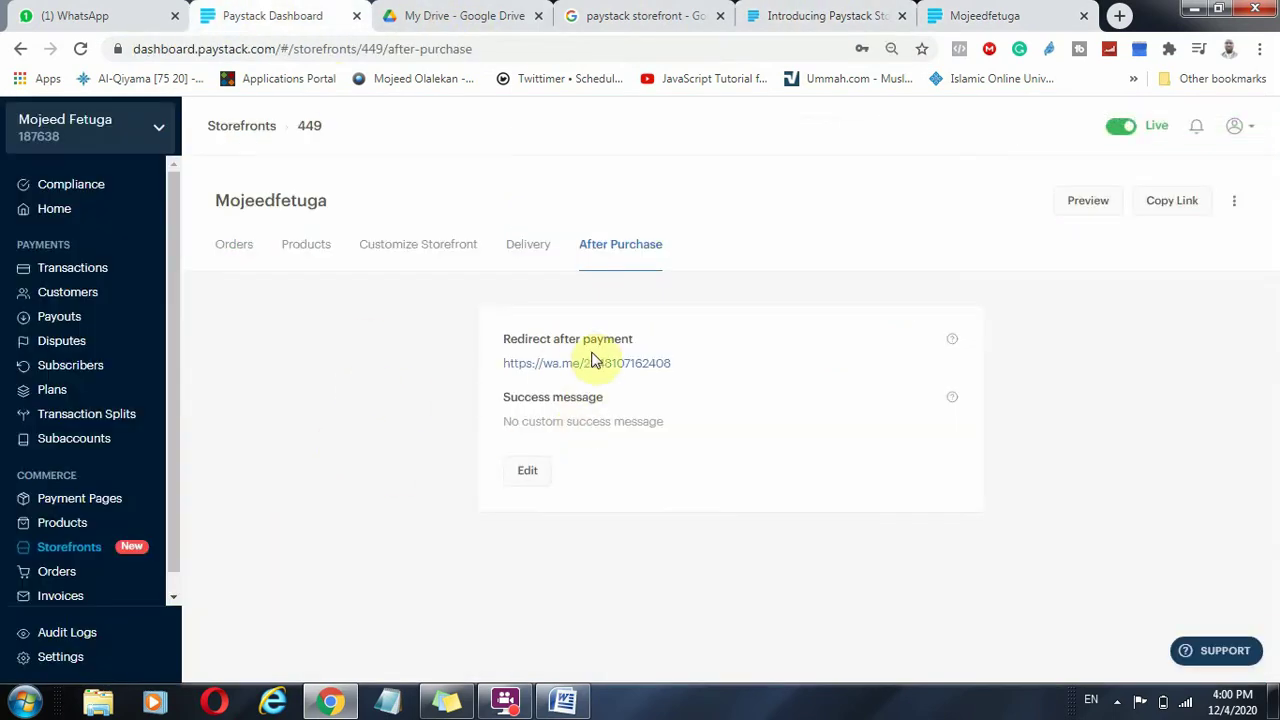
{"action": "left_click", "coordinate": [45, 552]}
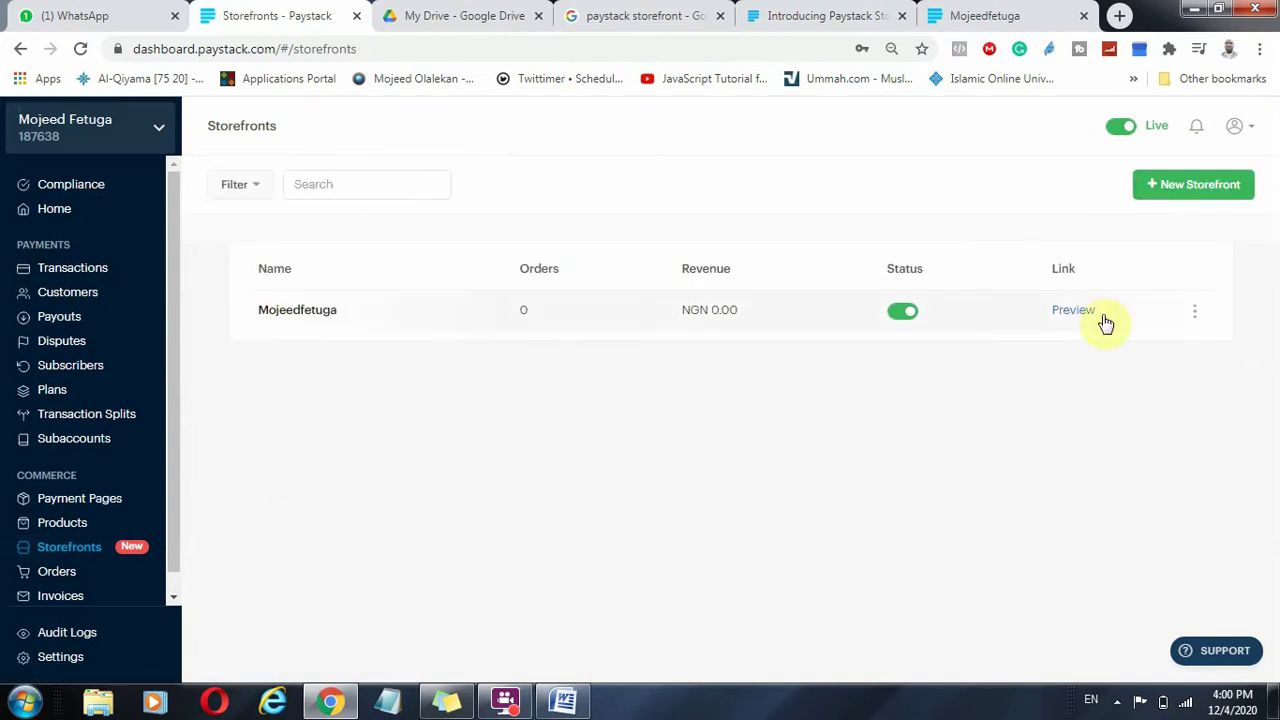
{"action": "left_click", "coordinate": [1170, 190]}
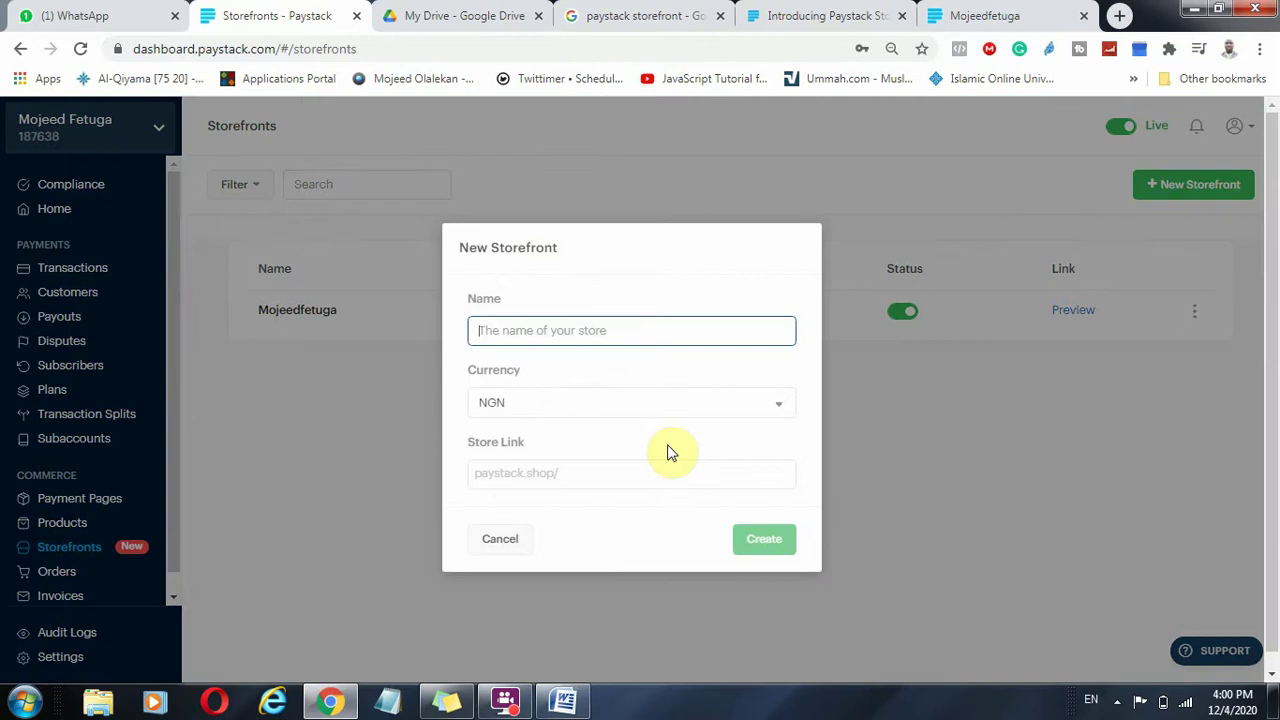
Cancel the New Storefront form without creating a storefront.
{"action": "left_click", "coordinate": [526, 538]}
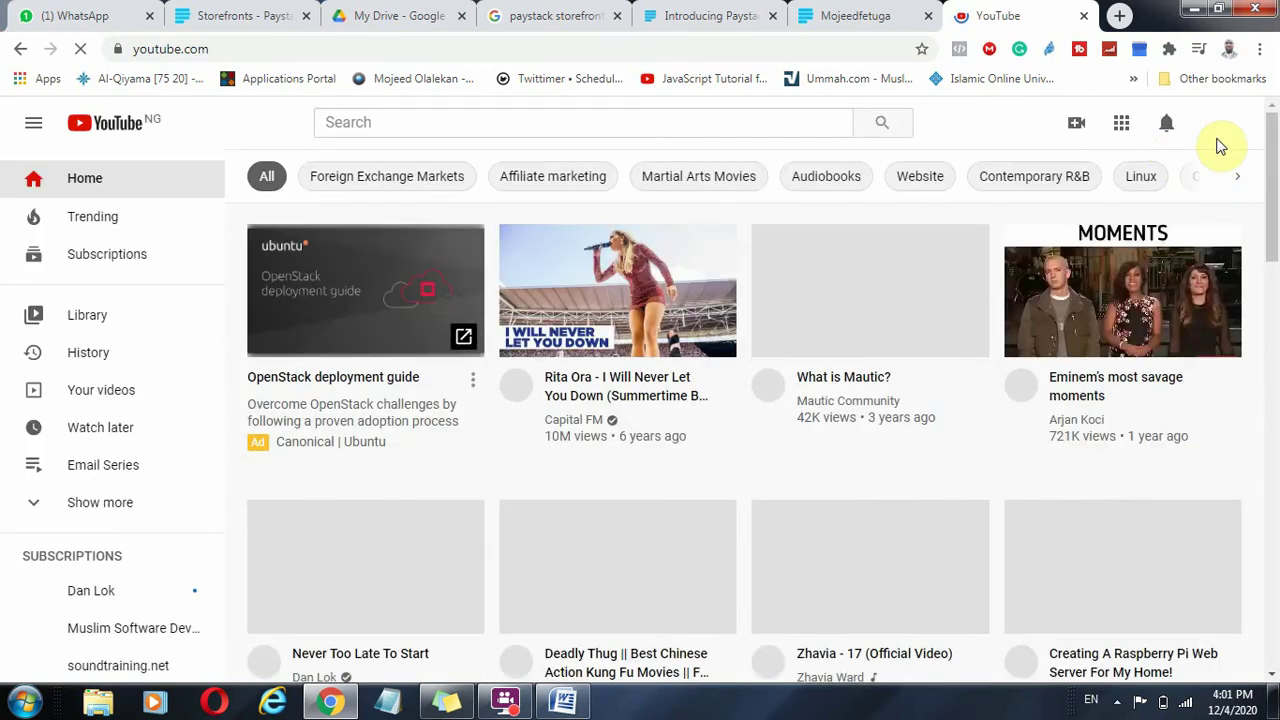
Go to your own YouTube channel via the account menu and scroll through its marketing and web development uploads.
{"action": "left_click", "coordinate": [1220, 125]}
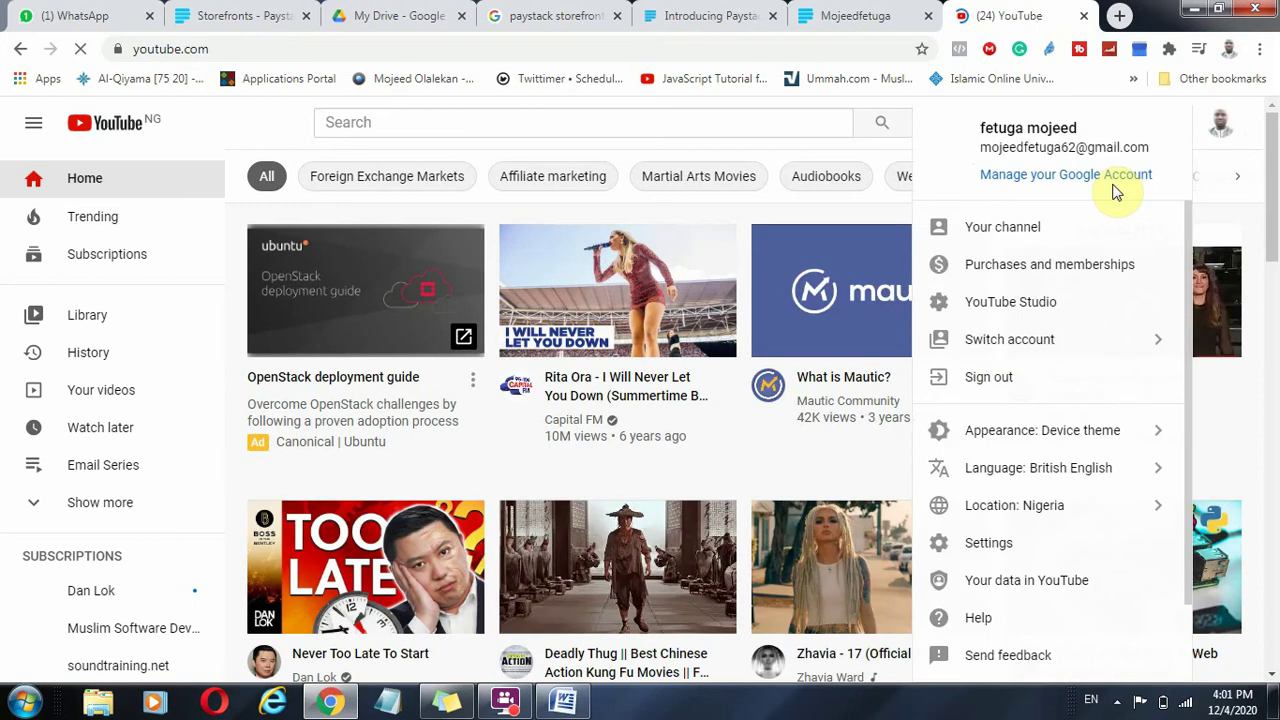
{"action": "left_click", "coordinate": [1005, 230]}
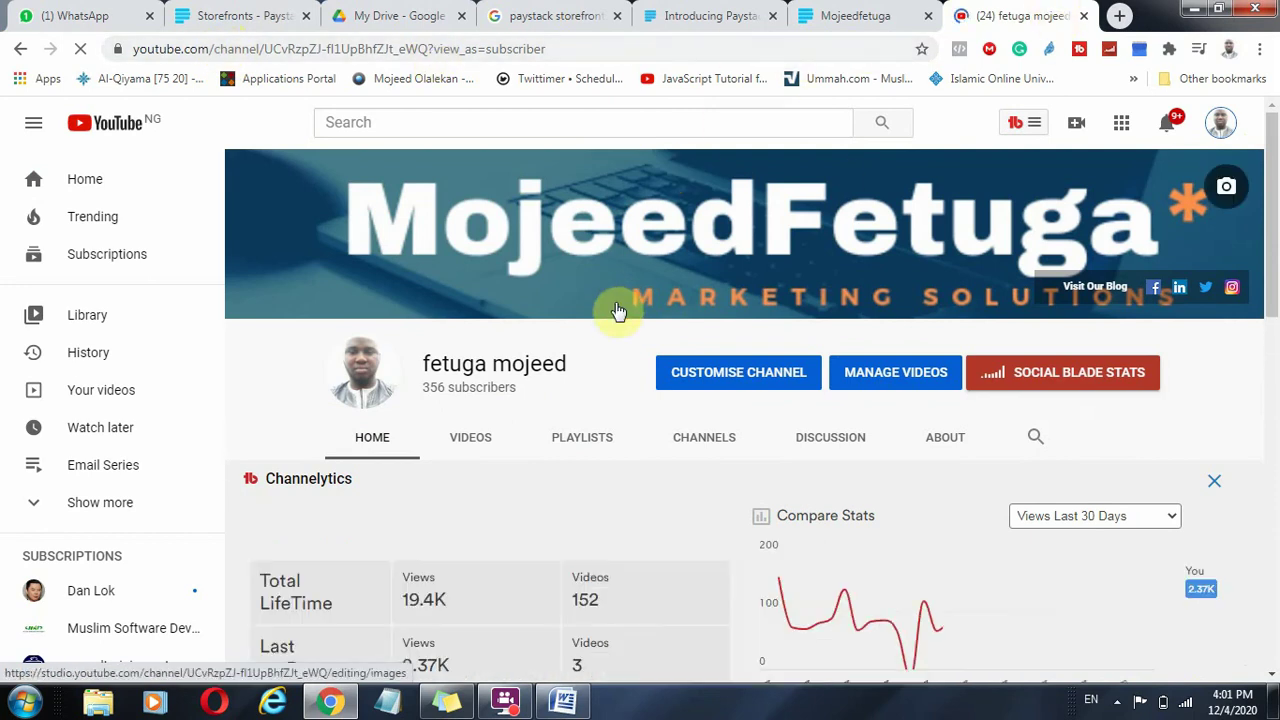
{"action": "scroll", "coordinate": [615, 302], "scroll_direction": "down", "scroll_amount": 5}
{"action": "scroll", "coordinate": [623, 300], "scroll_direction": "down", "scroll_amount": 5}
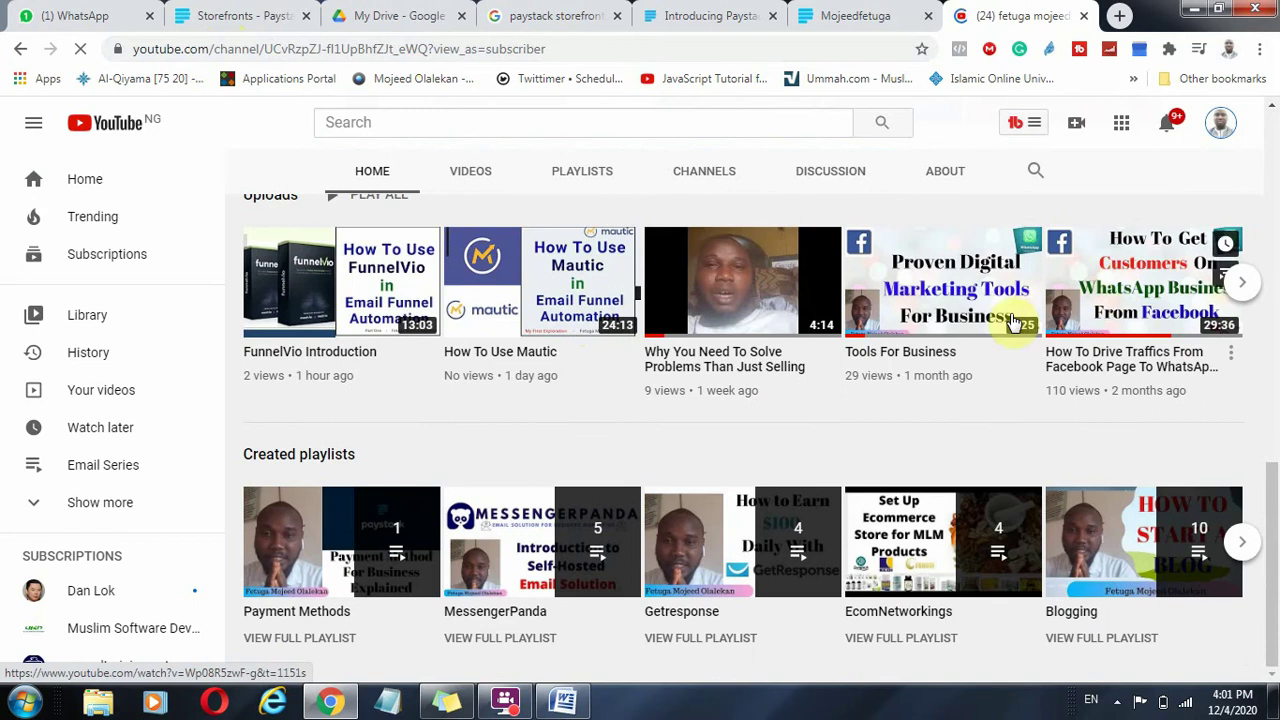
{"action": "scroll", "coordinate": [450, 370], "scroll_direction": "up", "scroll_amount": 3}
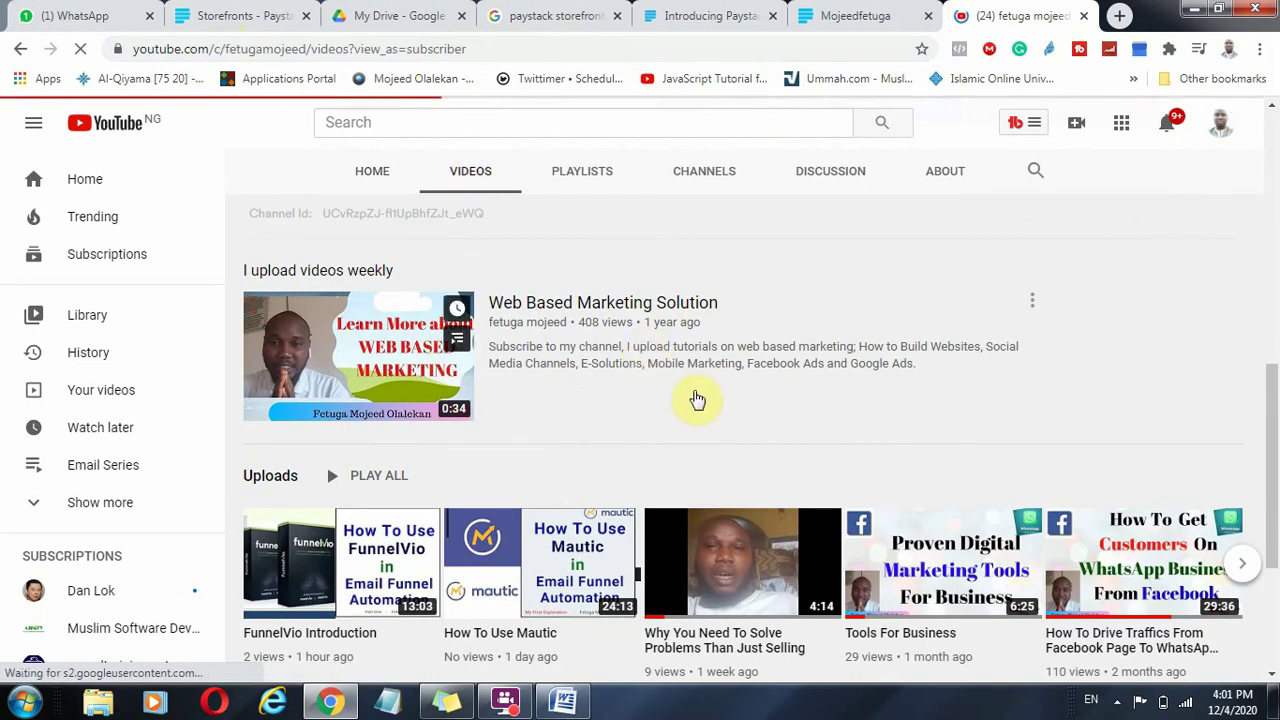
{"action": "scroll", "coordinate": [703, 408], "scroll_direction": "down", "scroll_amount": 5}
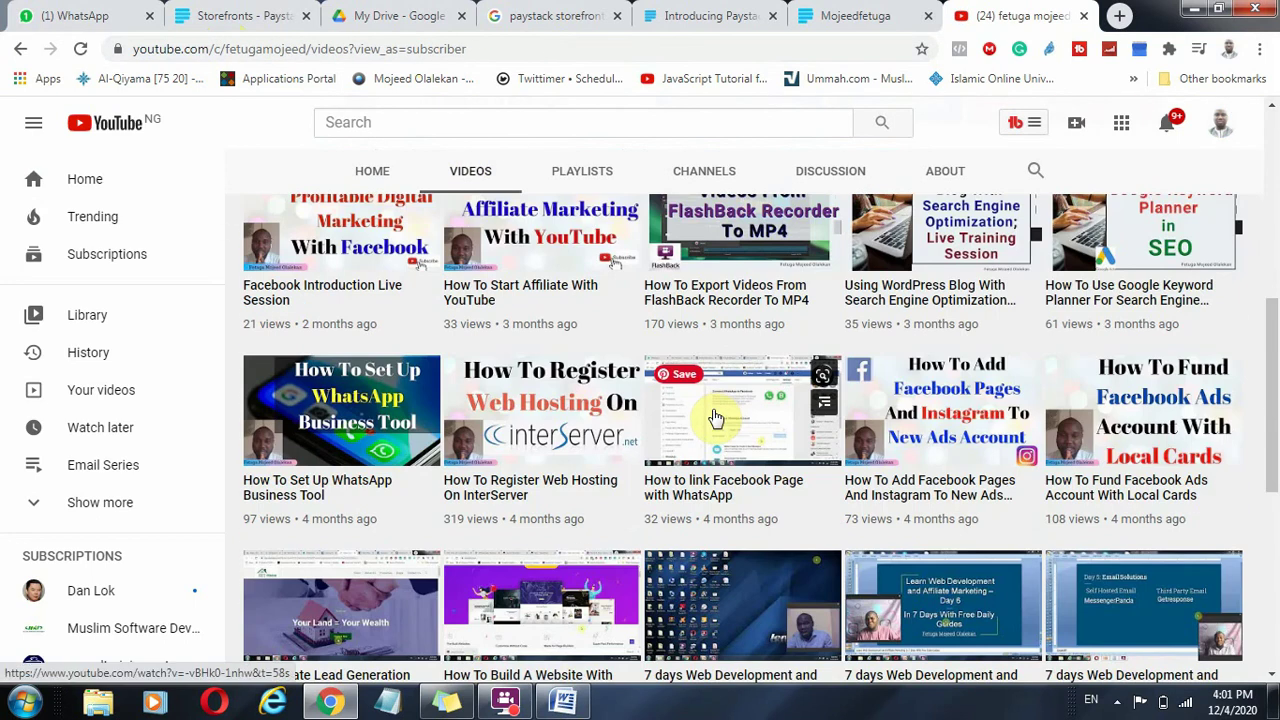
{"action": "scroll", "coordinate": [945, 420], "scroll_direction": "down", "scroll_amount": 3}
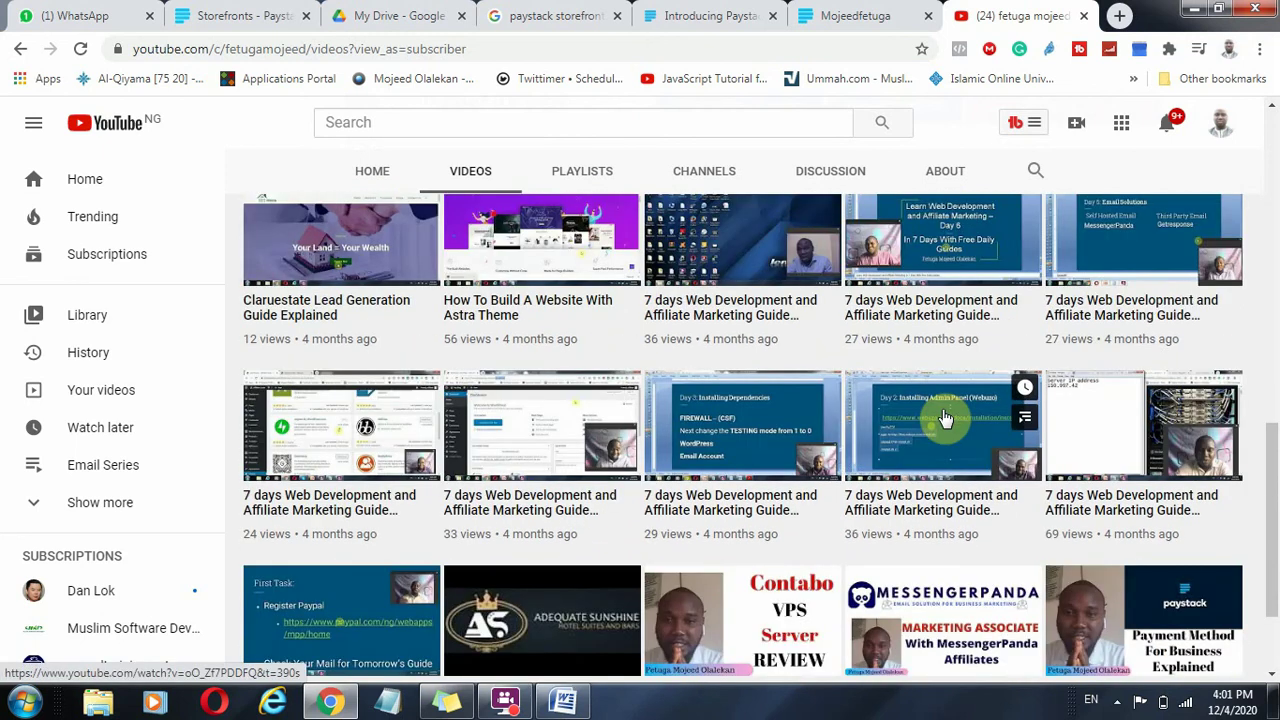